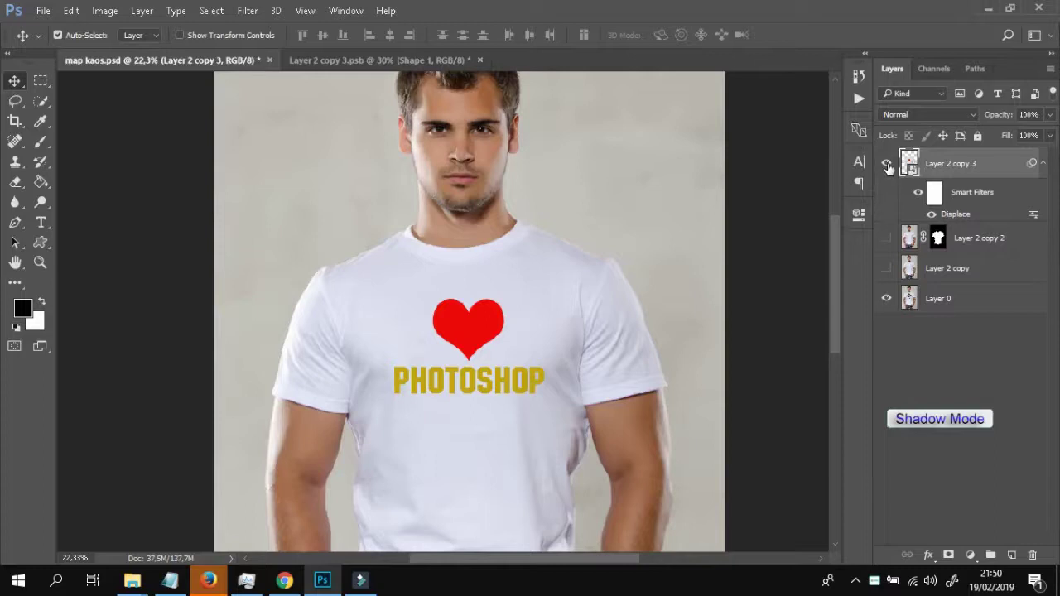
Toggle the heart PHOTOSHOP layer off and on, then subscribe to Mas Blogger with all notifications
left_click(887, 165)
left_click(886, 164)
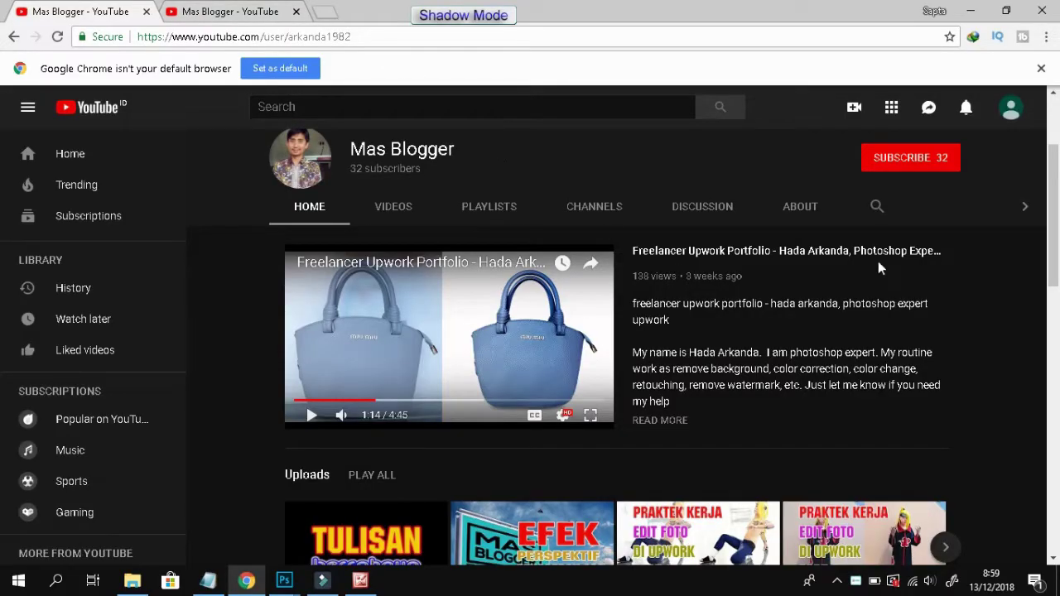
left_click(899, 166)
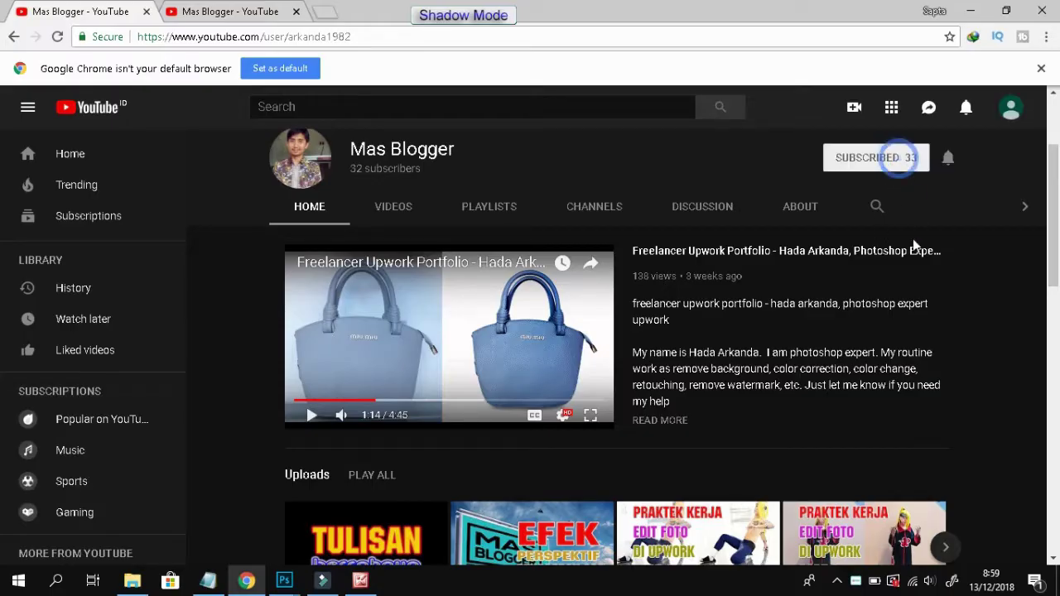
left_click(948, 162)
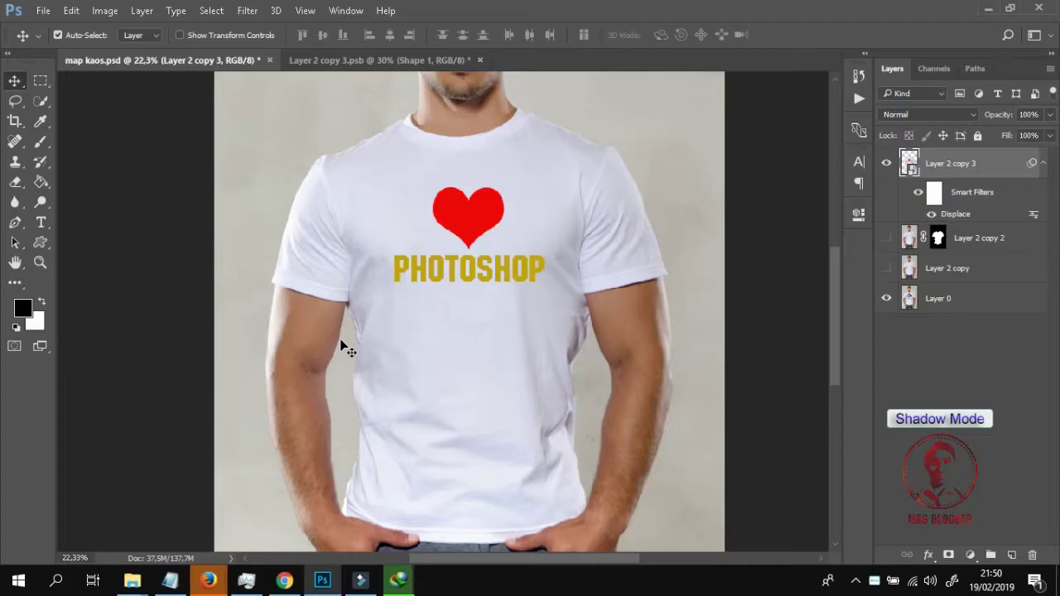
scroll(323, 417, "up", 1)
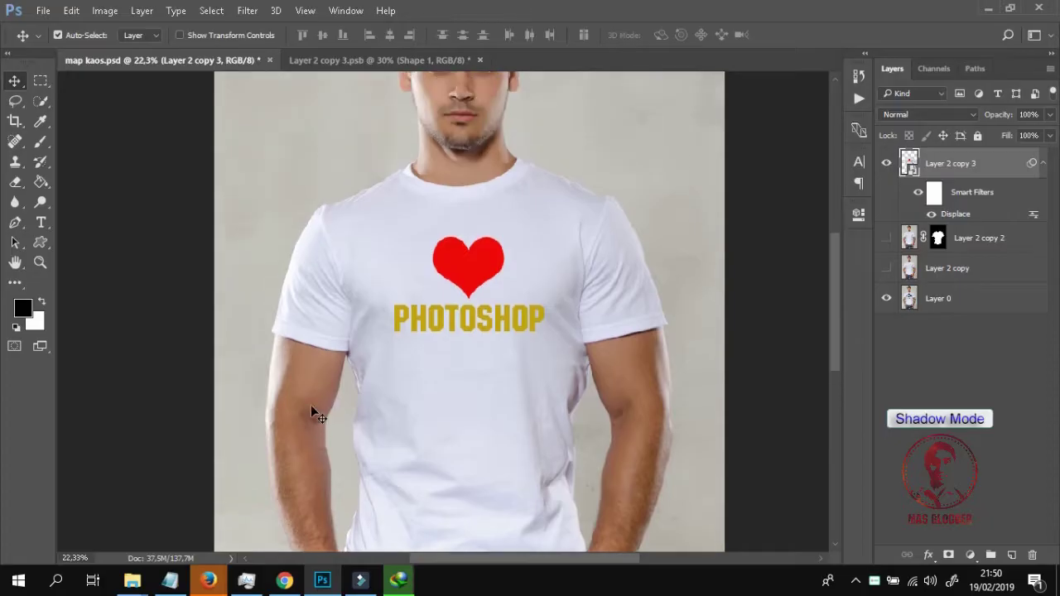
scroll(311, 398, "up", 2)
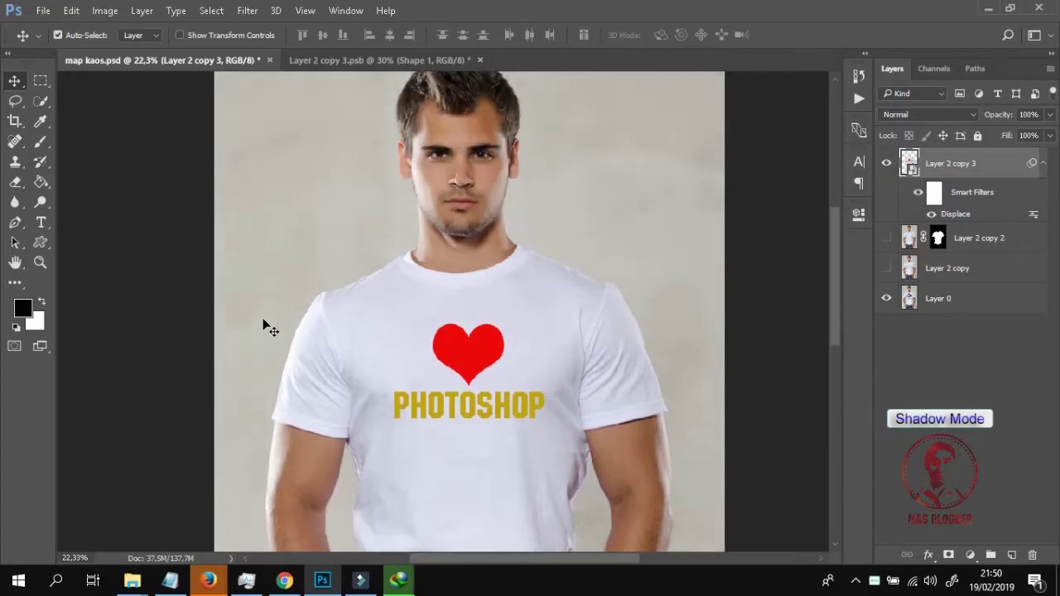
scroll(256, 319, "down", 1)
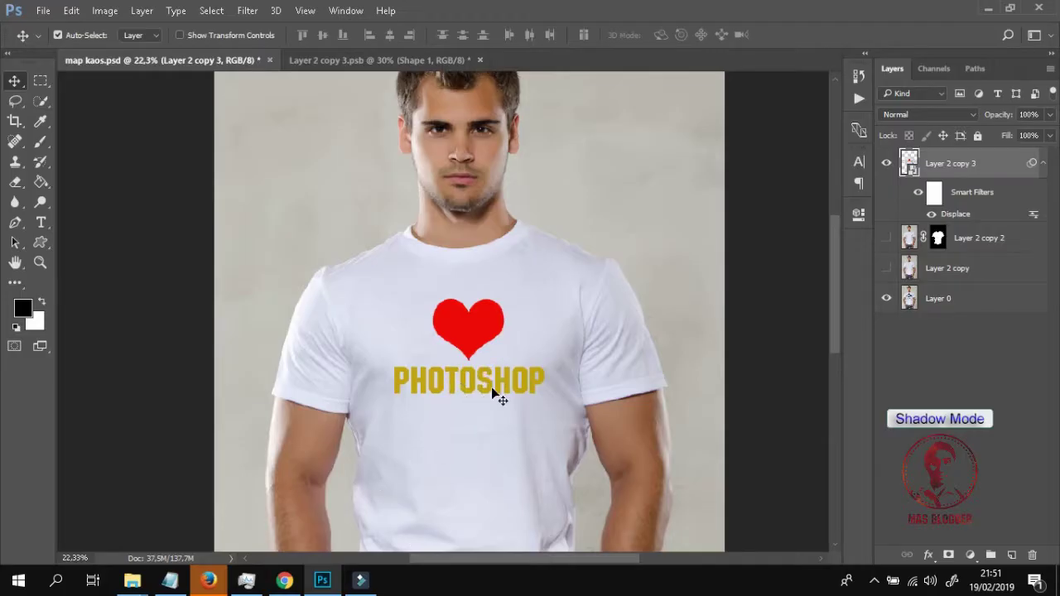
scroll(492, 388, "down", 3)
scroll(490, 391, "down", 2)
scroll(489, 394, "down", 3)
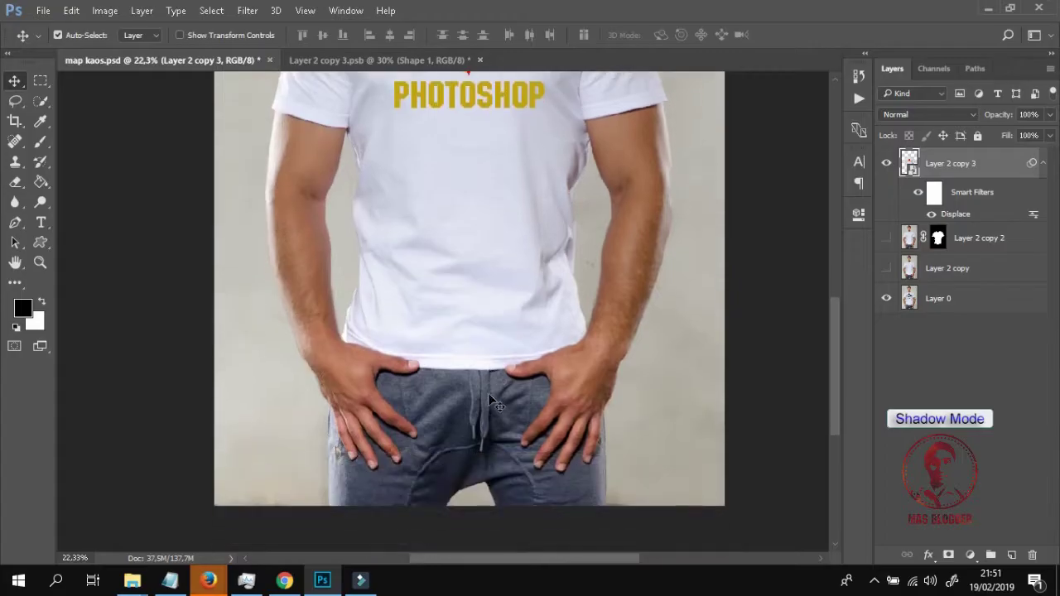
scroll(490, 399, "down", 1)
scroll(492, 389, "up", 4)
scroll(492, 385, "up", 3)
scroll(493, 387, "up", 1)
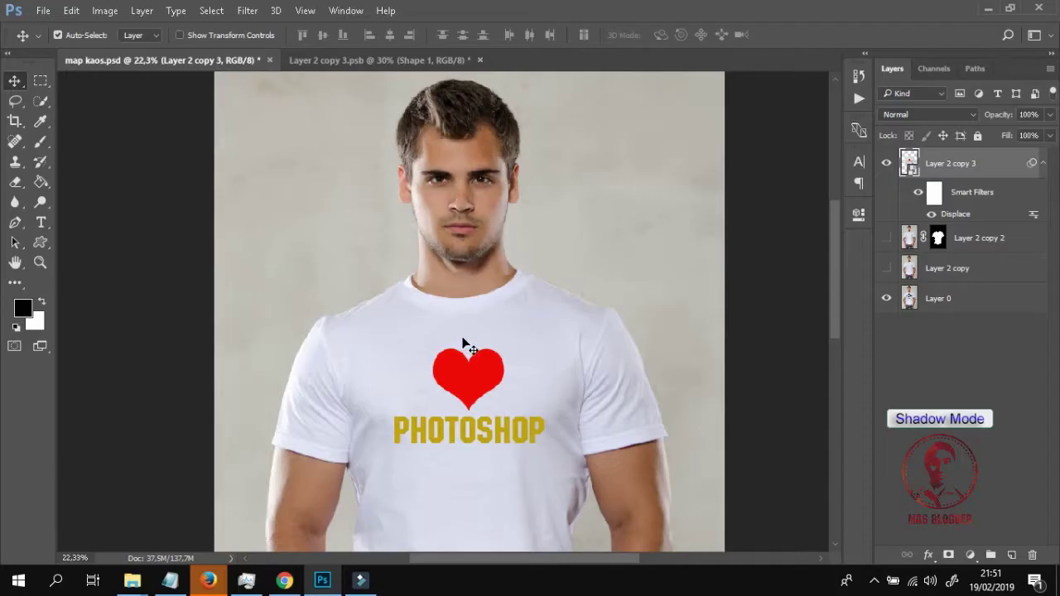
scroll(464, 341, "down", 1)
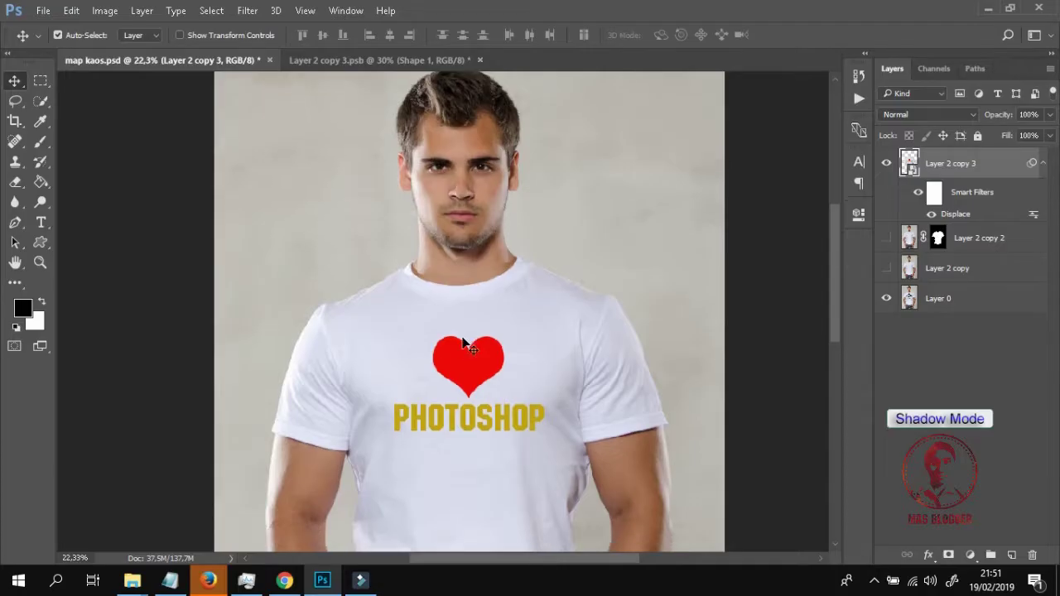
left_click(885, 164)
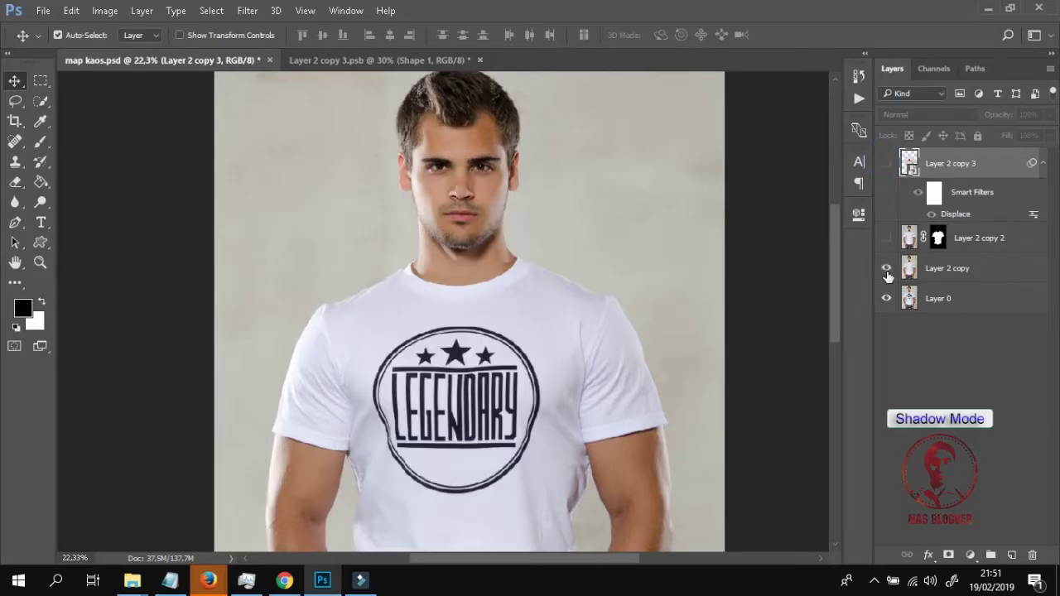
left_click(886, 269)
scroll(447, 422, "down", 3)
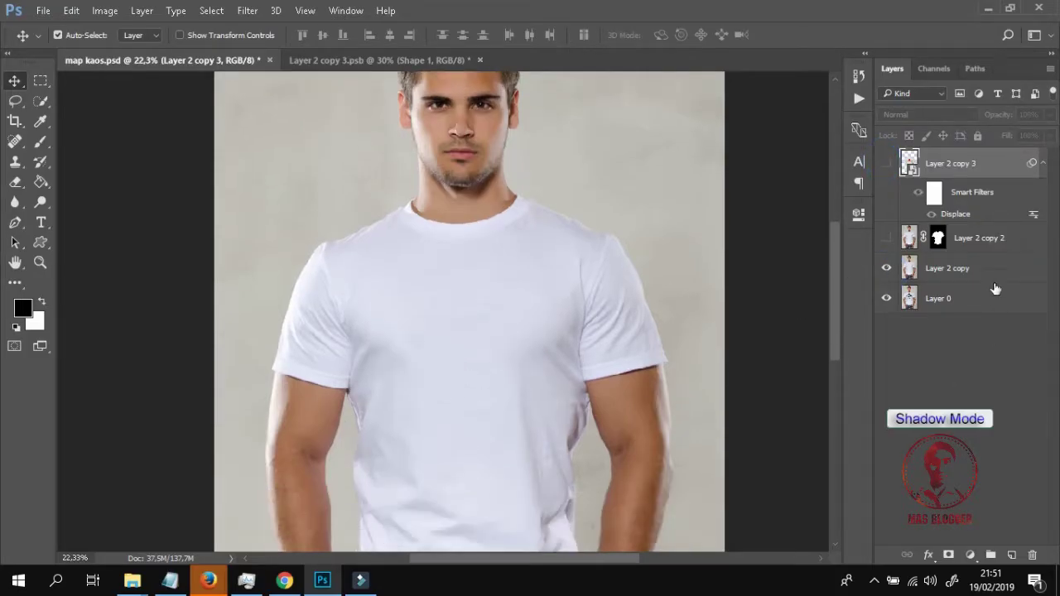
left_click(886, 268)
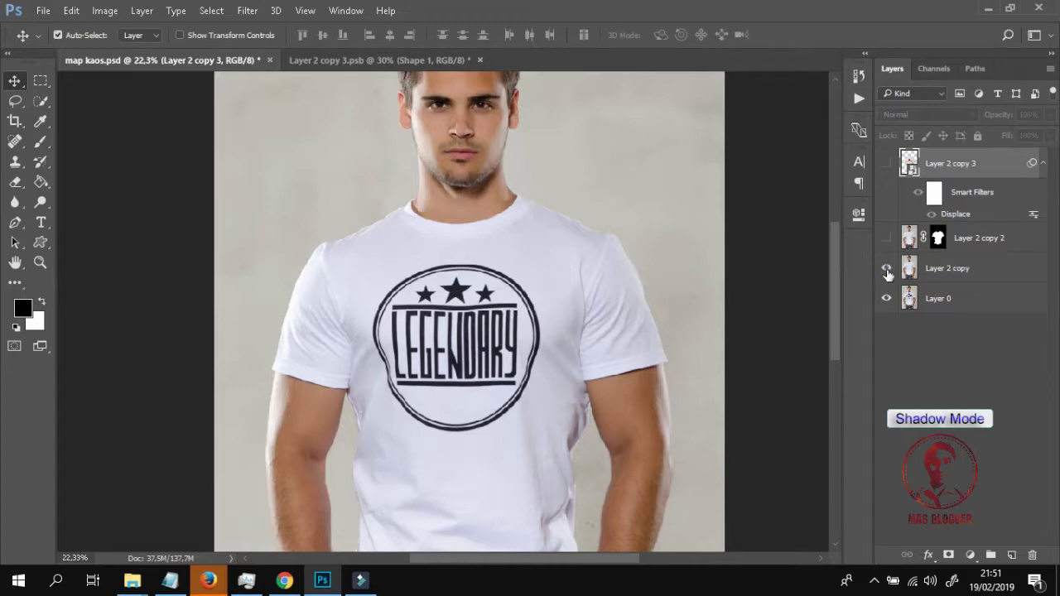
left_click(886, 268)
left_click(886, 268)
left_click(886, 298)
left_click(887, 238)
left_click(887, 238)
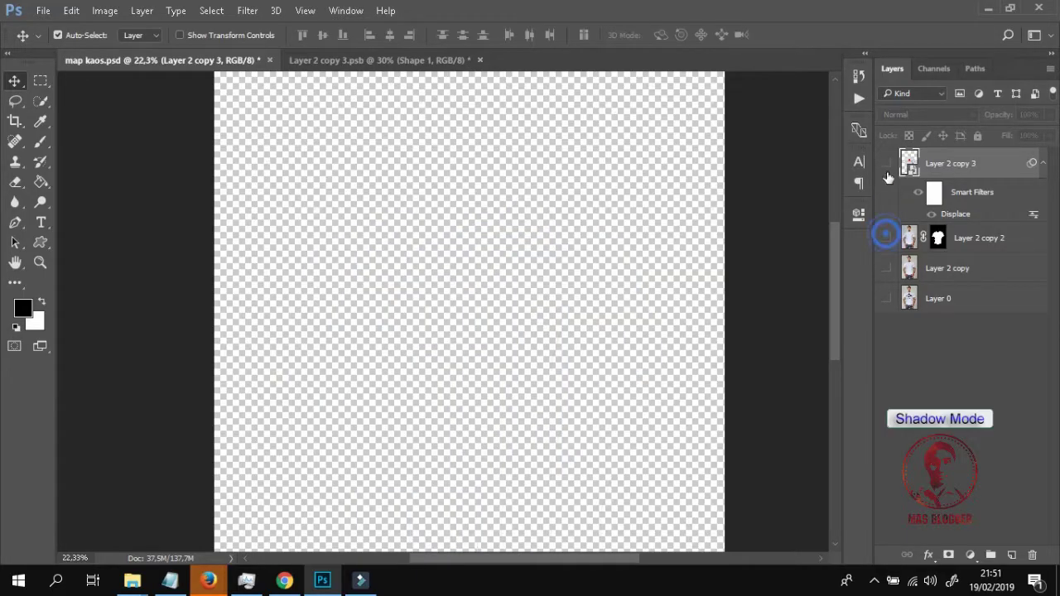
left_click(887, 163)
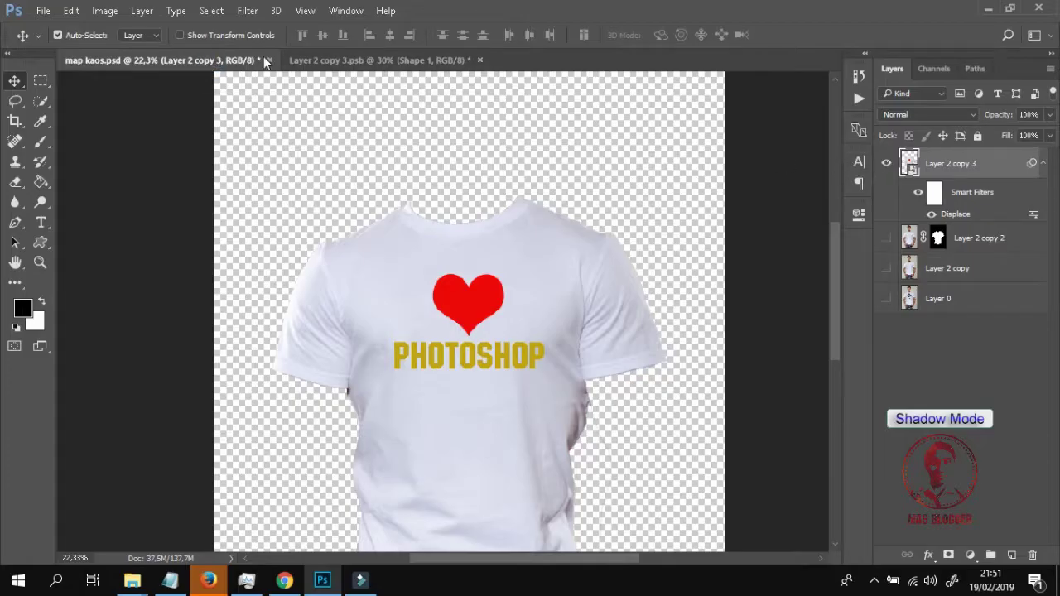
left_click(348, 60)
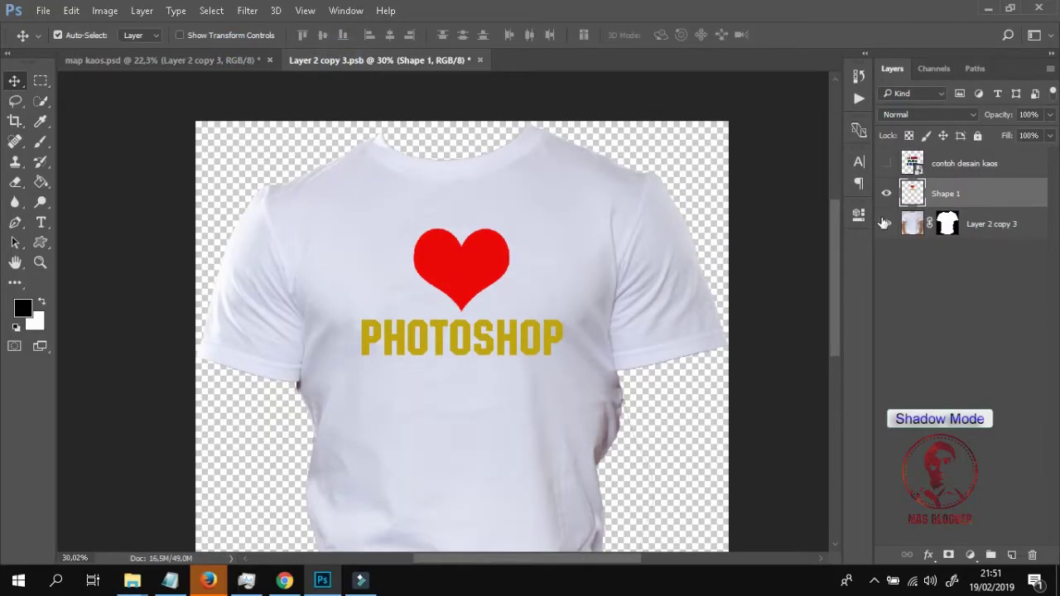
left_click(198, 60)
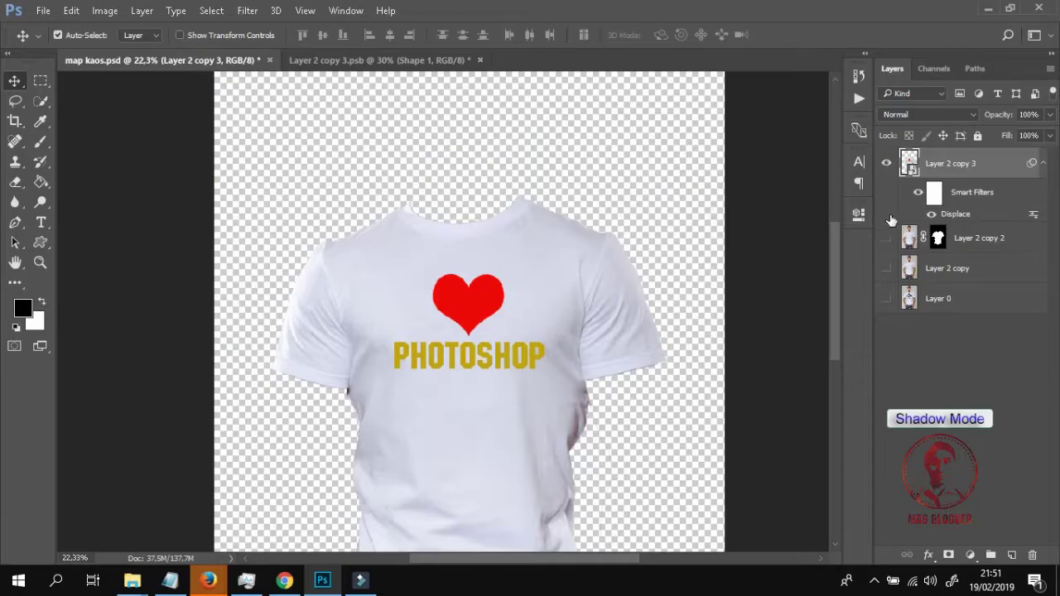
left_click(886, 298)
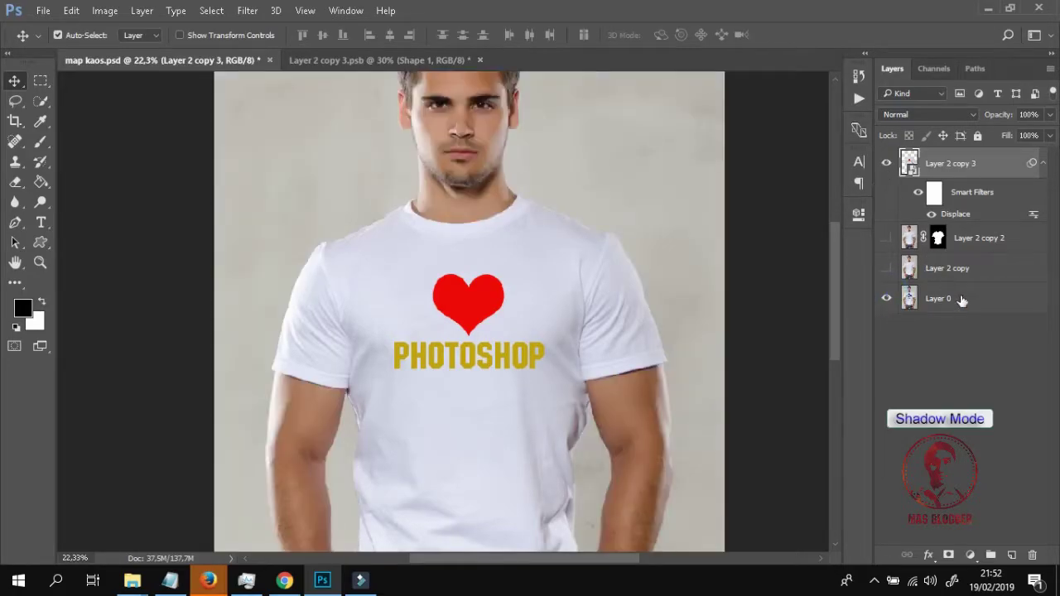
left_click(981, 271)
left_click(969, 165, "shift")
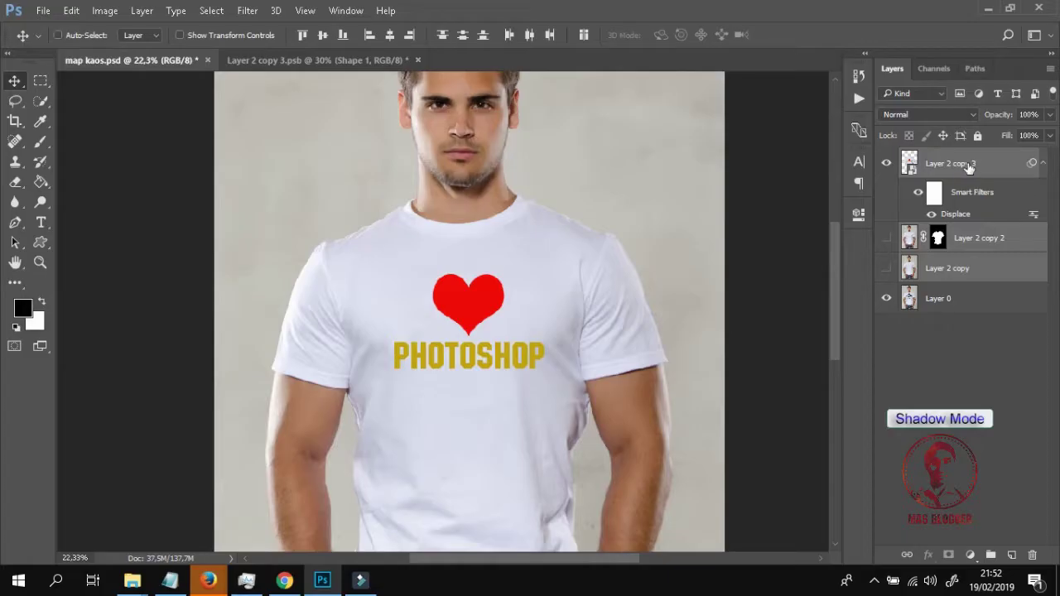
Group the three design layers into a hidden Group 1 and duplicate Layer 0 as Layer 0 copy
key("ctrl+g")
left_click(886, 157)
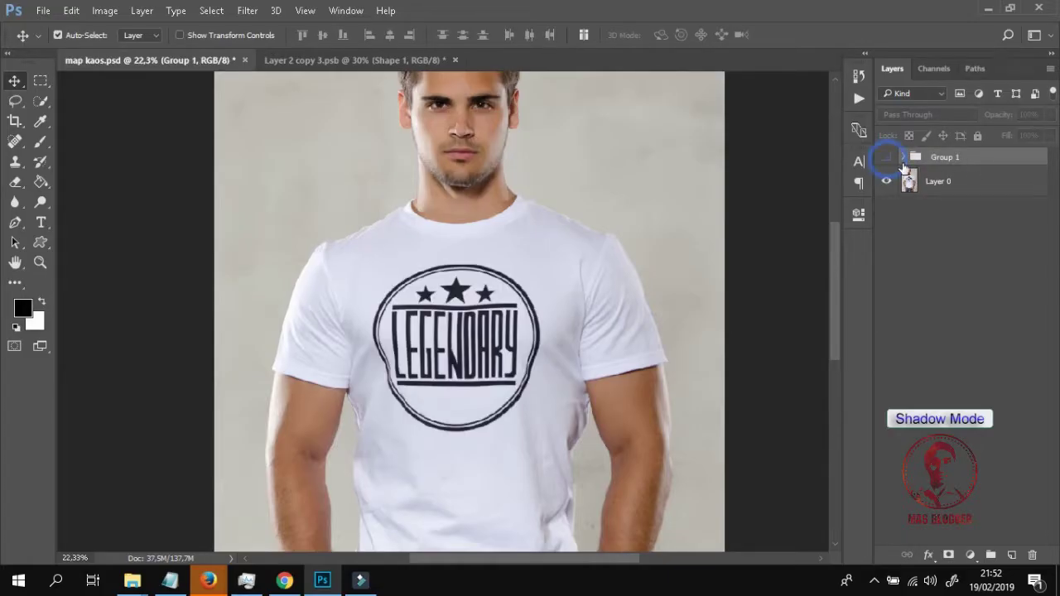
left_click(970, 183)
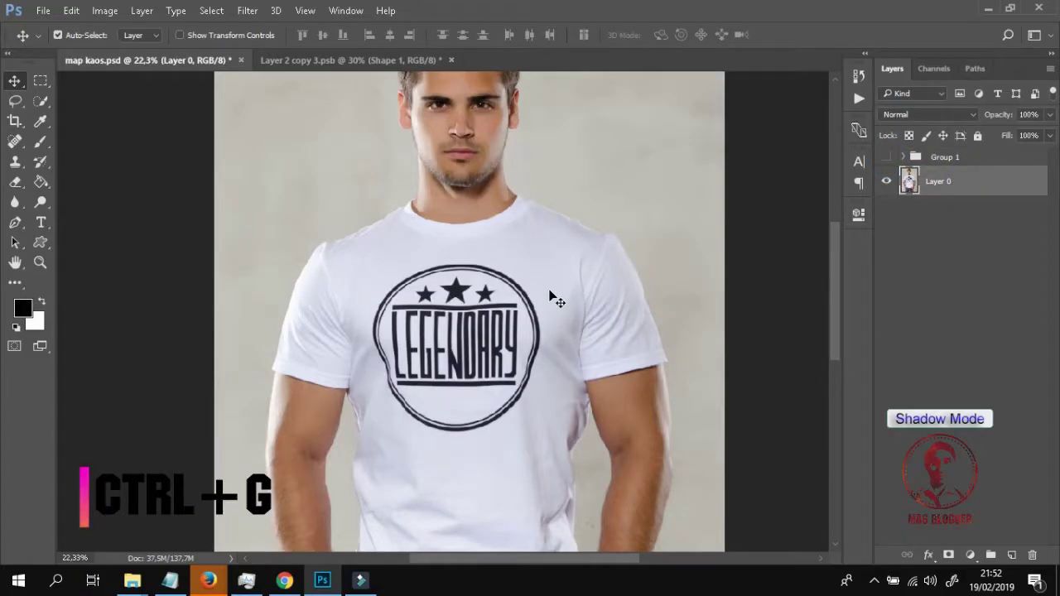
scroll(547, 256, "down", 2)
scroll(544, 271, "up", 1)
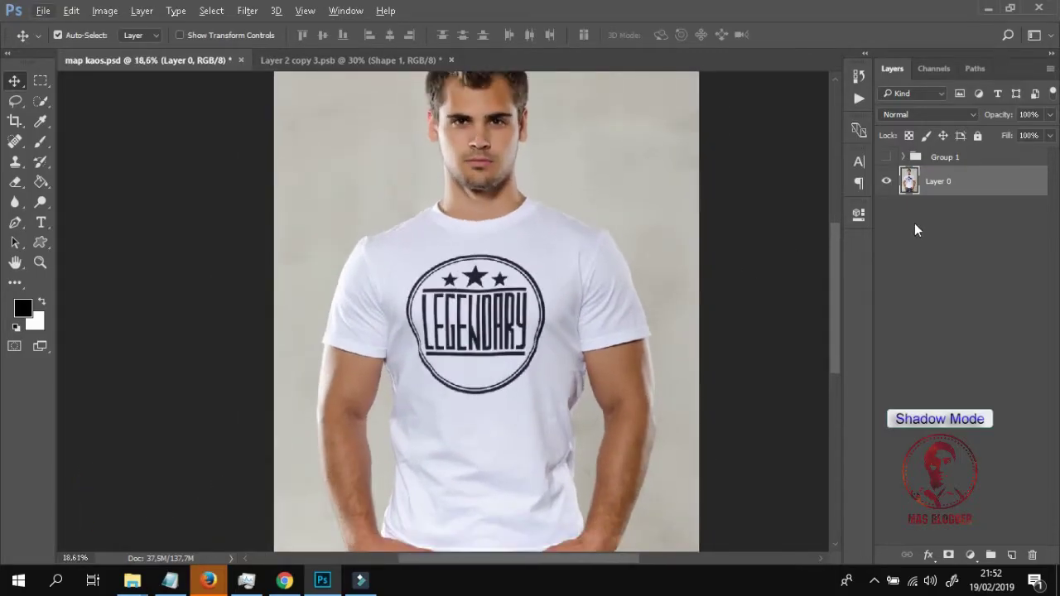
right_click(972, 175)
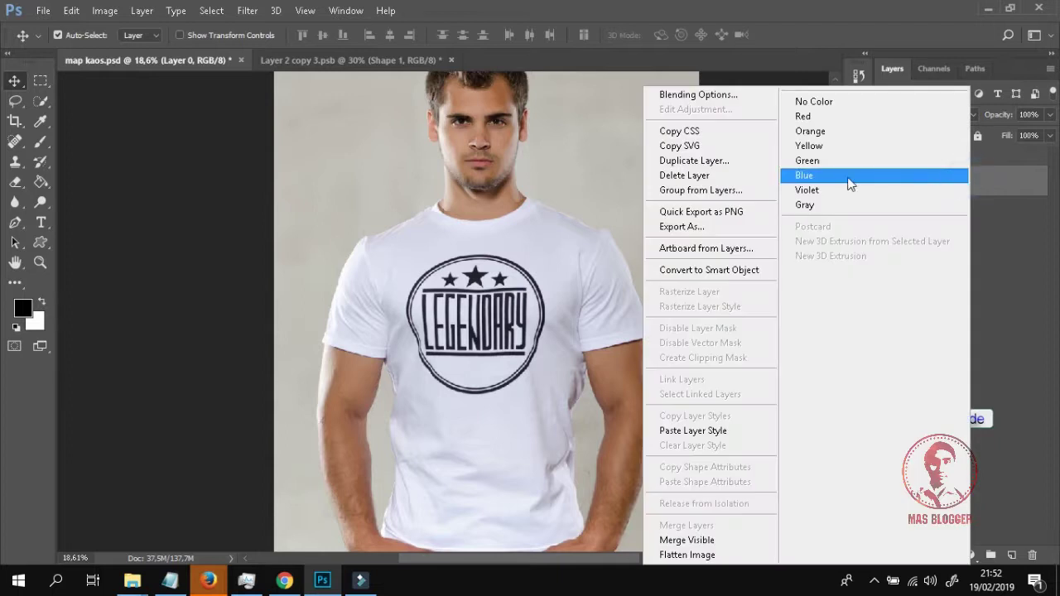
left_click(704, 160)
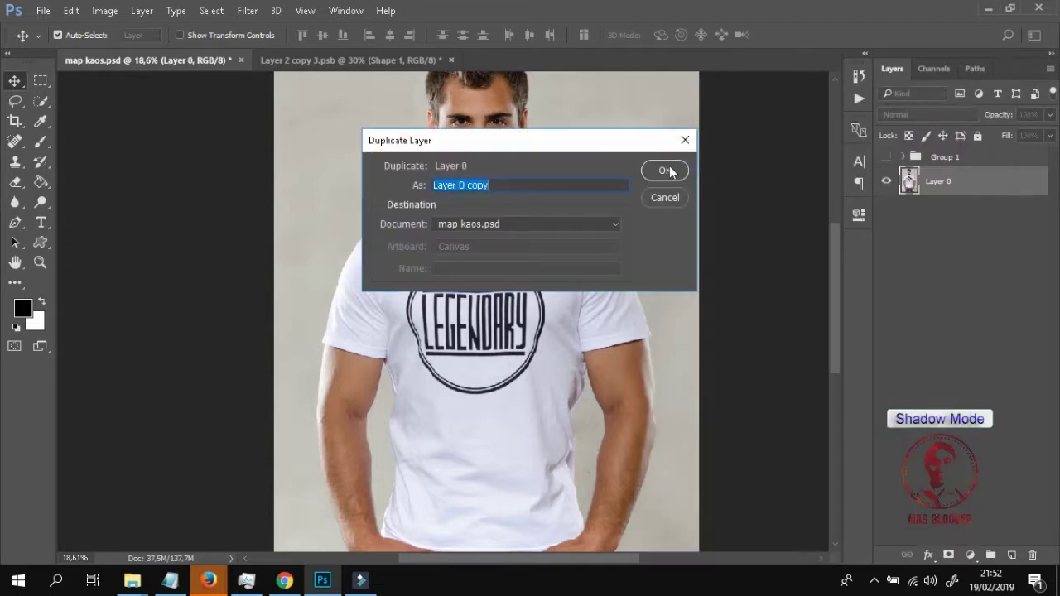
left_click(669, 169)
scroll(508, 341, "up", 3)
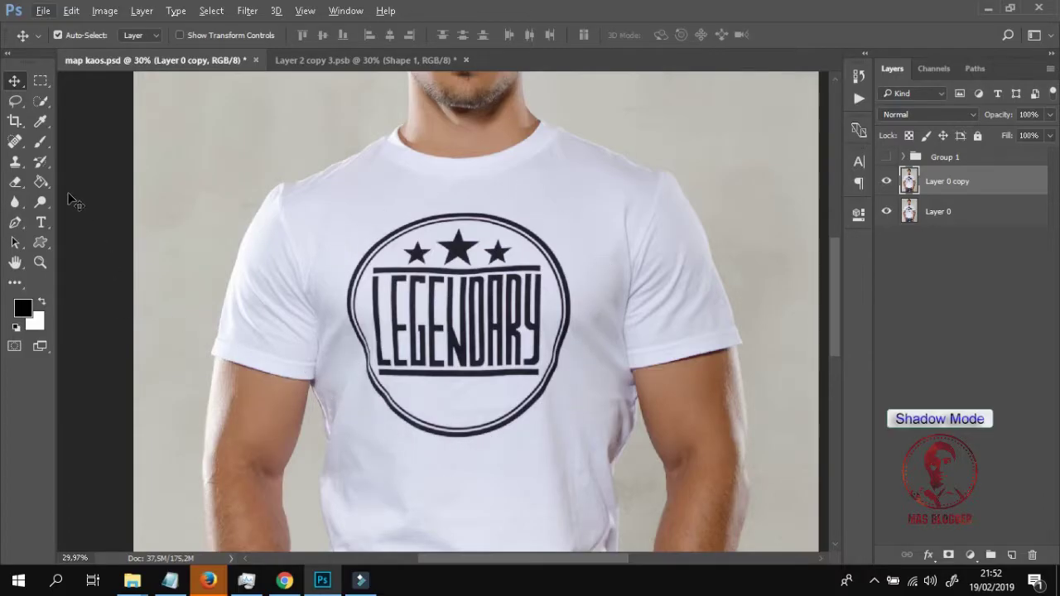
Set the healing brush to 59 px, add a new empty layer, and switch to Spot Healing
left_click(15, 141)
left_click(81, 35)
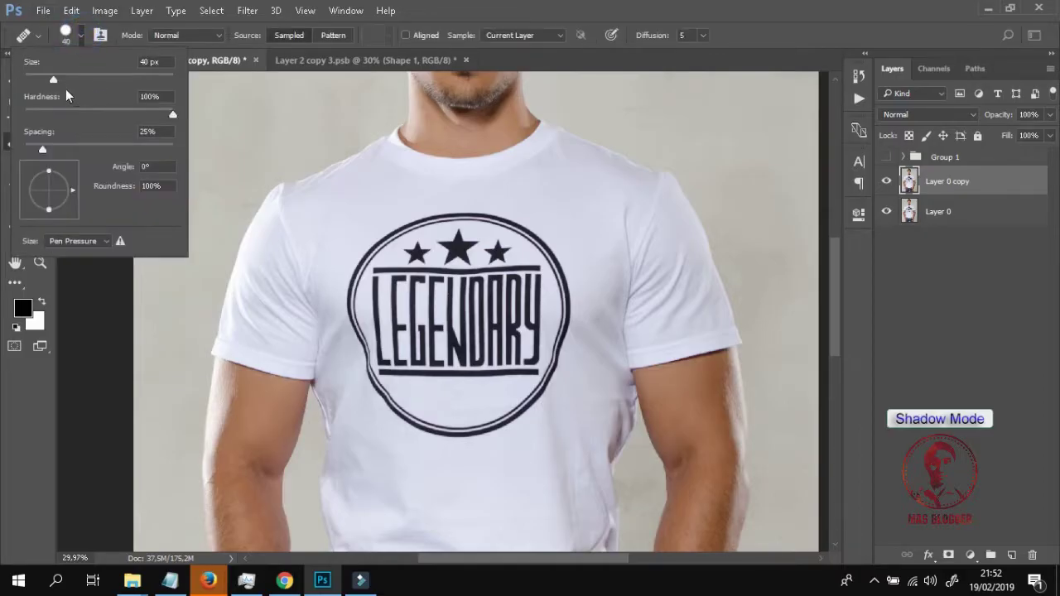
left_click_drag(53, 79, 100, 80)
left_click(779, 15)
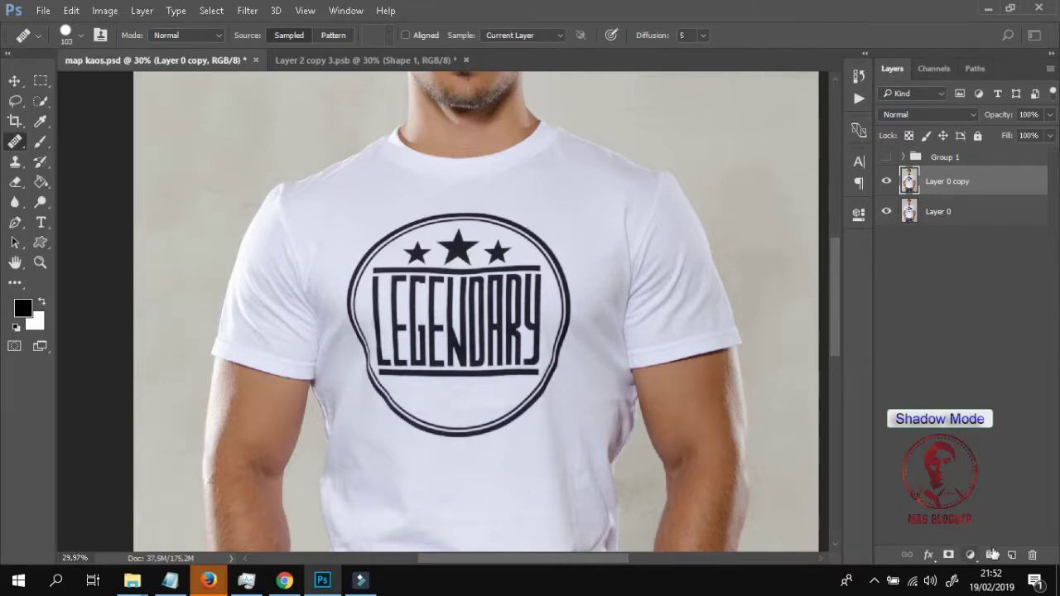
left_click(1011, 554)
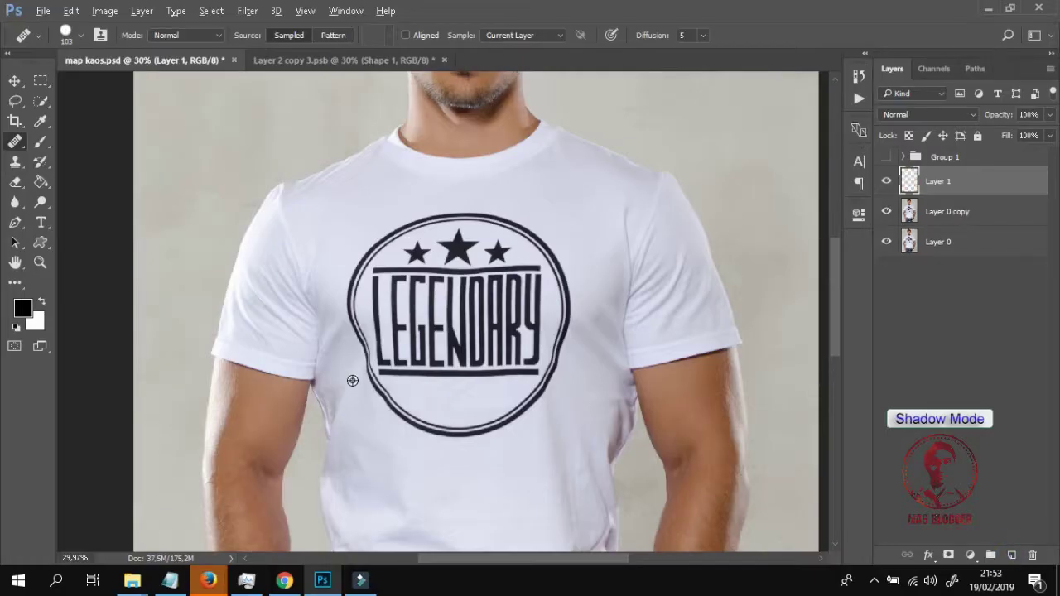
scroll(348, 381, "up", 3)
scroll(414, 402, "down", 2)
right_click(15, 140)
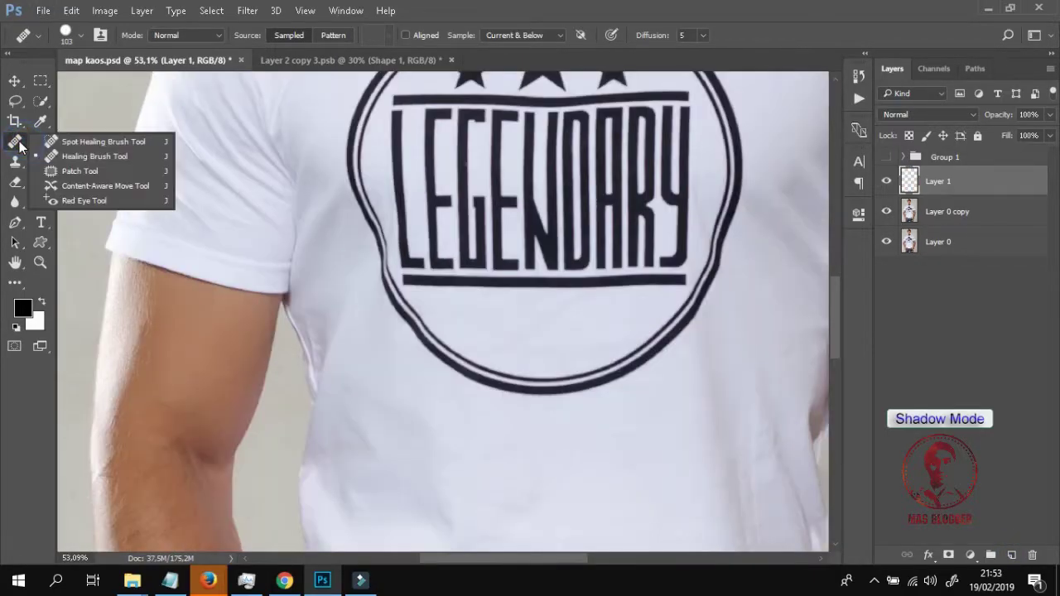
left_click(73, 144)
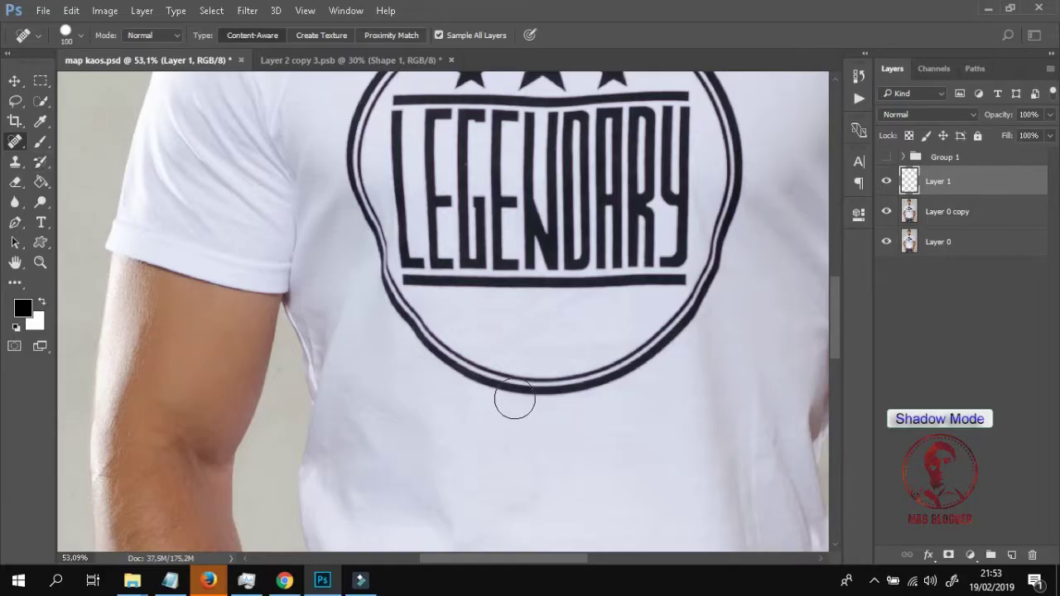
Heal away the LEGENDARY logo's ring, stars and top bar from the shirt
left_click_drag(509, 387, 391, 285)
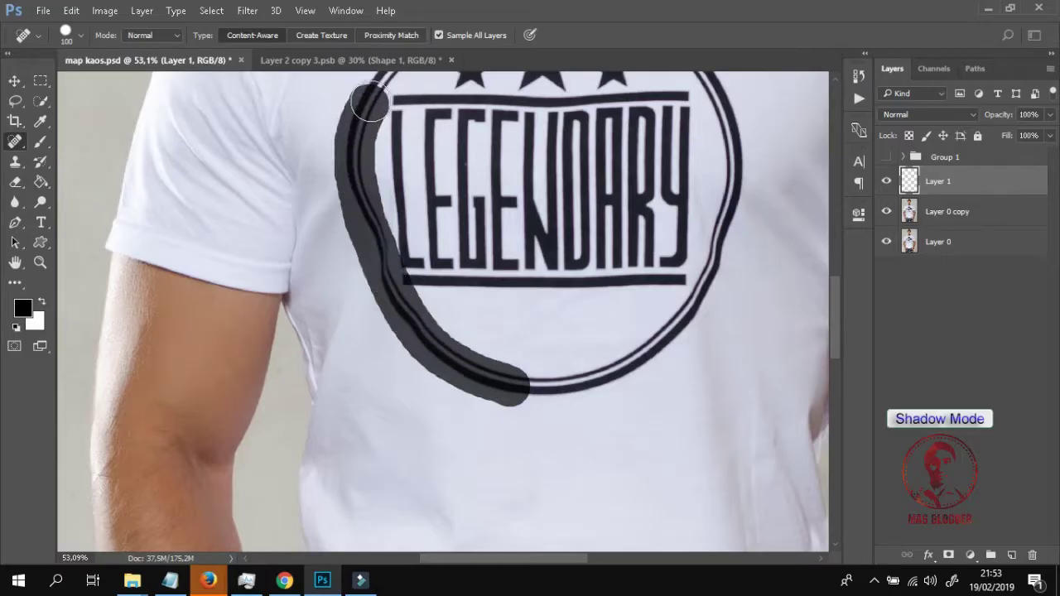
left_click_drag(391, 286, 364, 93)
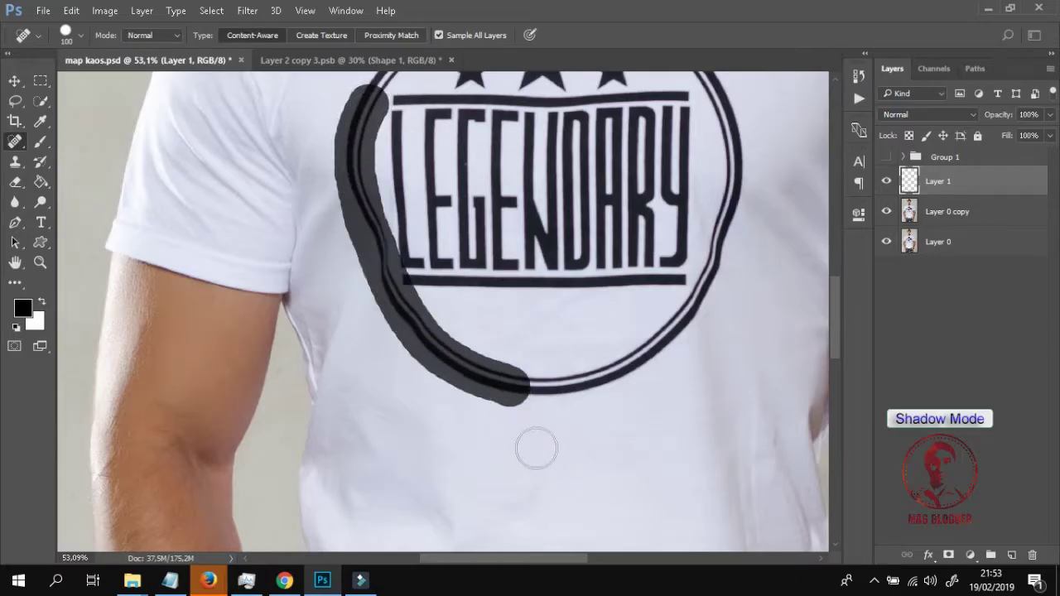
scroll(530, 464, "up", 3)
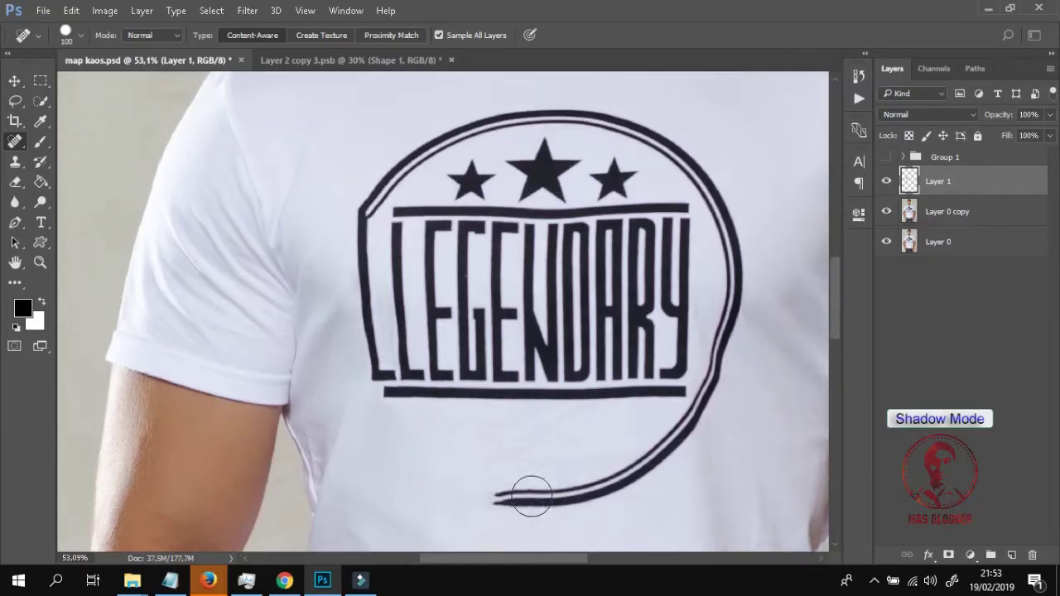
mouse_move(505, 515)
left_mouse_down()
mouse_move(717, 372)
mouse_move(731, 261)
mouse_move(677, 175)
mouse_move(580, 139)
mouse_move(452, 151)
mouse_move(355, 223)
mouse_move(370, 387)
mouse_move(389, 437)
left_mouse_up()
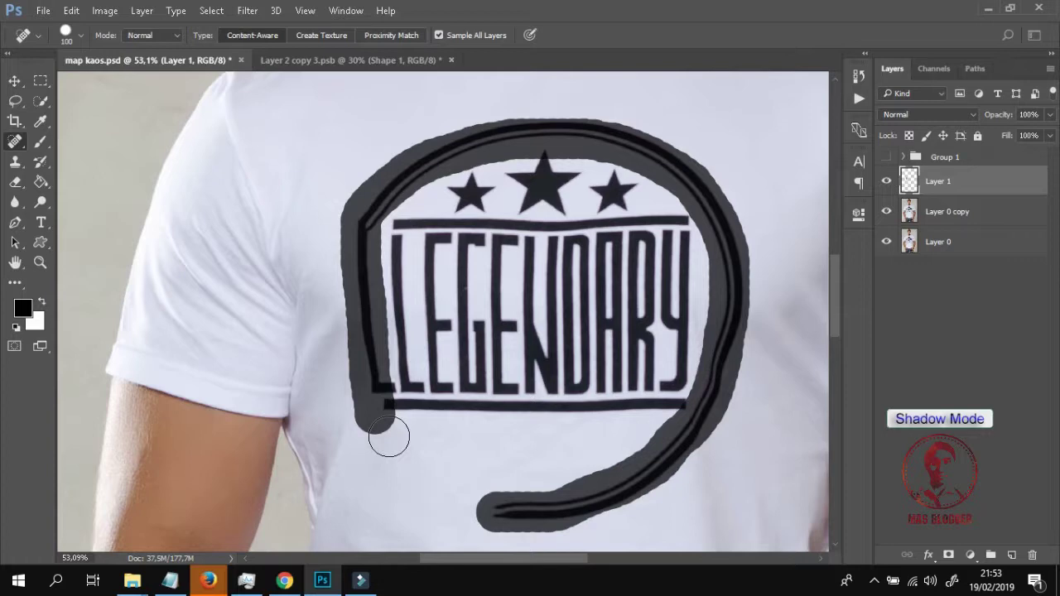
left_click_drag(389, 437, 390, 437)
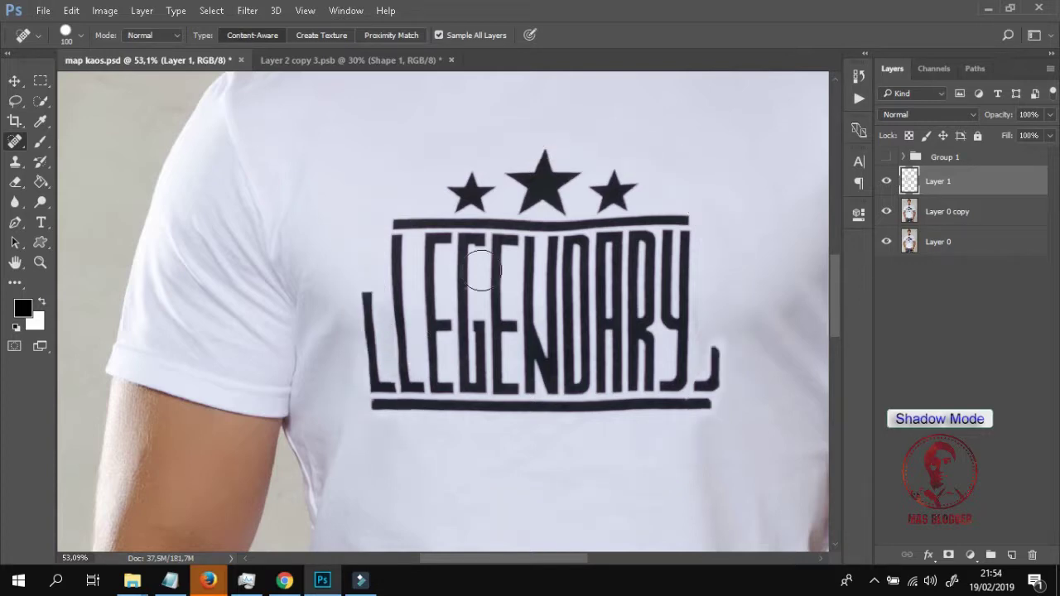
mouse_move(432, 192)
left_mouse_down()
mouse_move(547, 225)
mouse_move(588, 190)
left_mouse_up()
left_click_drag(672, 218, 633, 222)
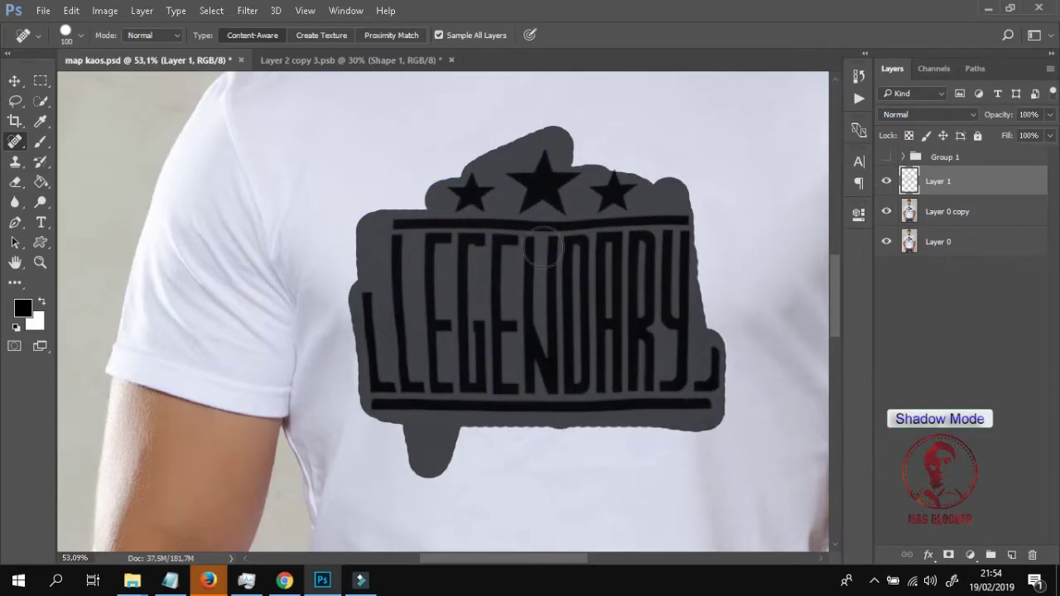
scroll(550, 401, "down", 3)
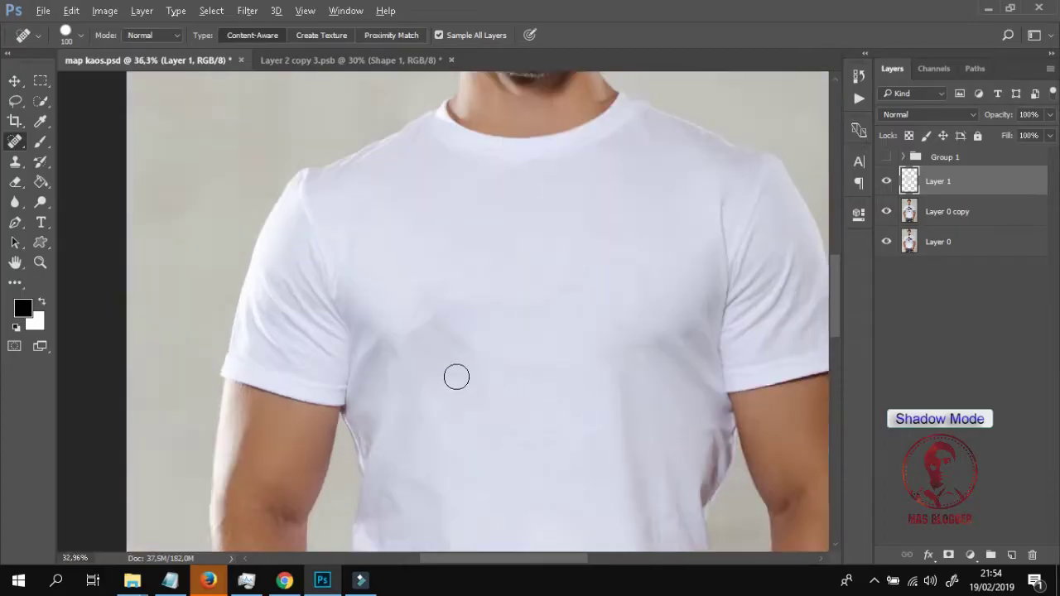
scroll(485, 390, "up", 2)
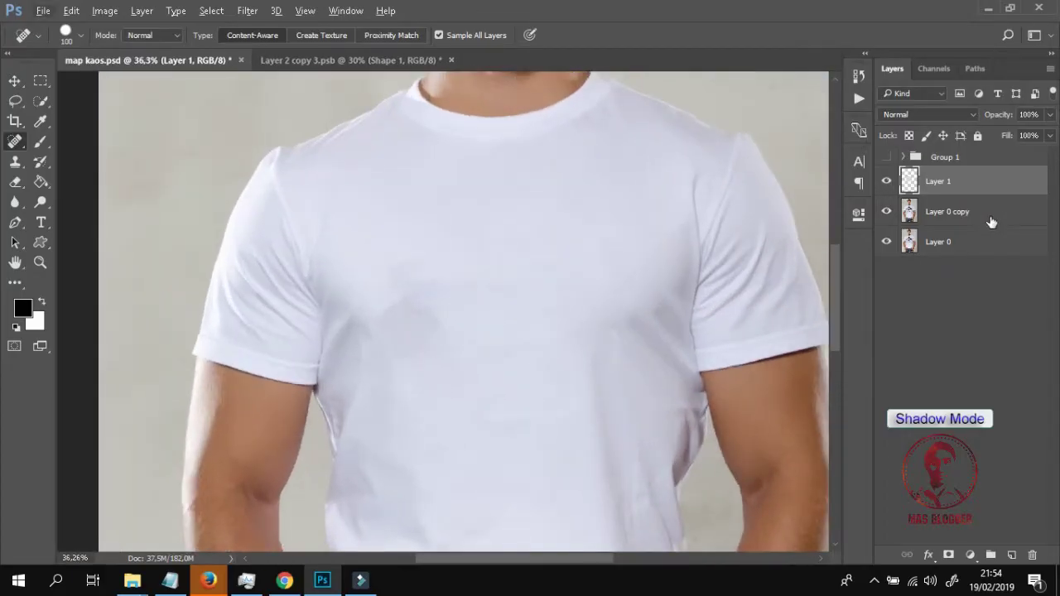
Merge Layer 0 copy and Layer 1 into a single Layer 1
left_click(998, 211, "ctrl")
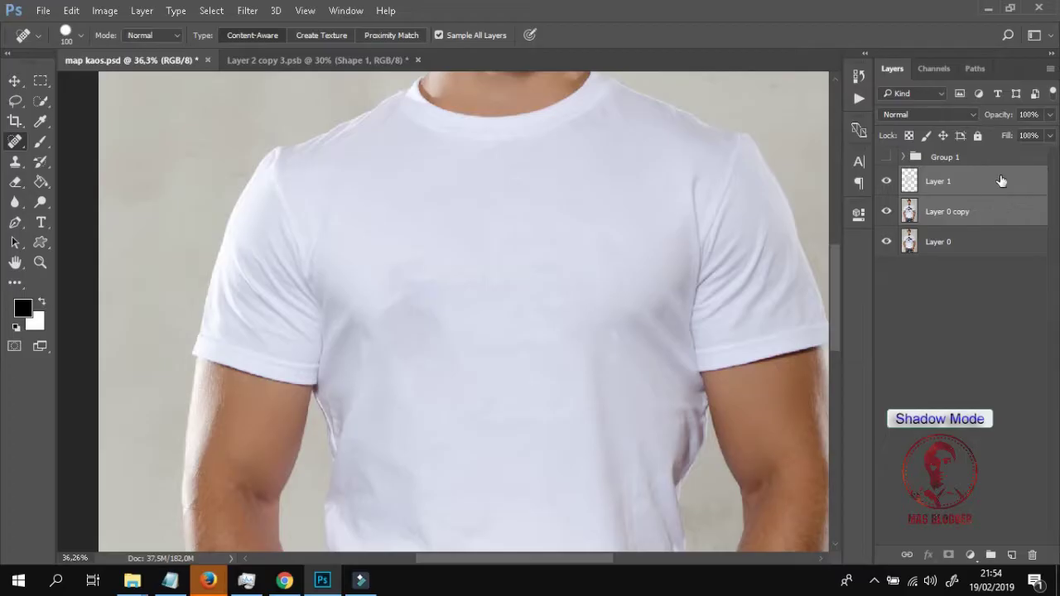
left_click(999, 175)
left_click(996, 214, "ctrl")
right_click(995, 211)
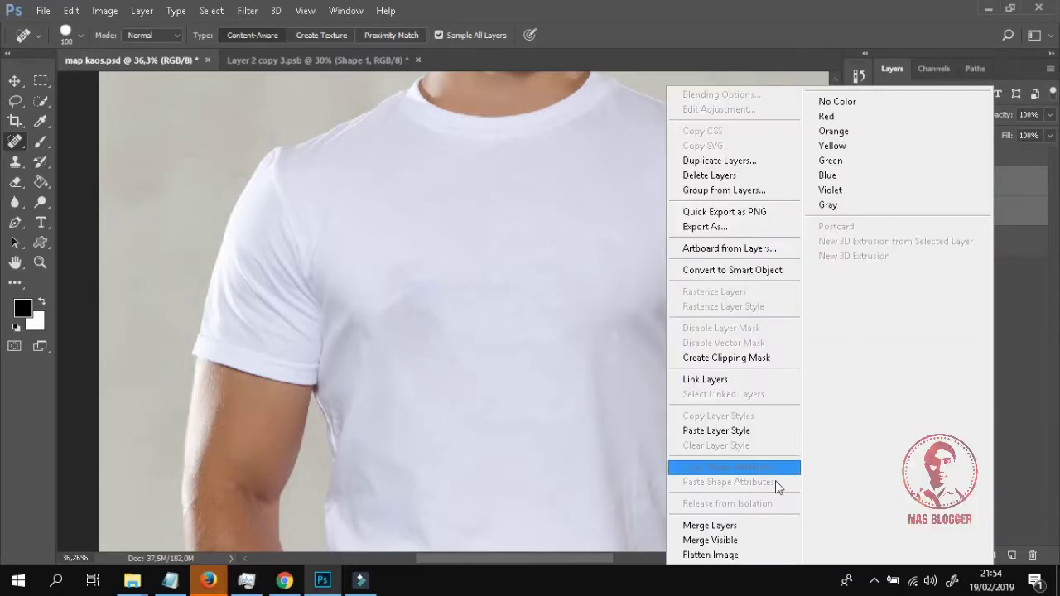
left_click(745, 525)
scroll(643, 270, "down", 1)
scroll(643, 271, "down", 2)
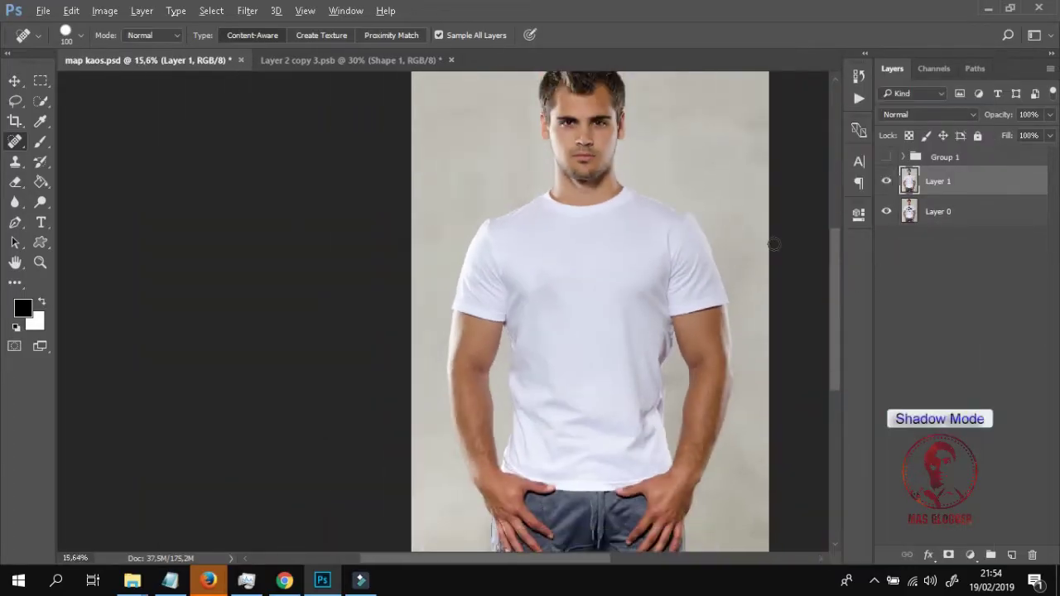
Toggle Layer 1 on and off to compare the shirt with and without the logo
left_click(887, 182)
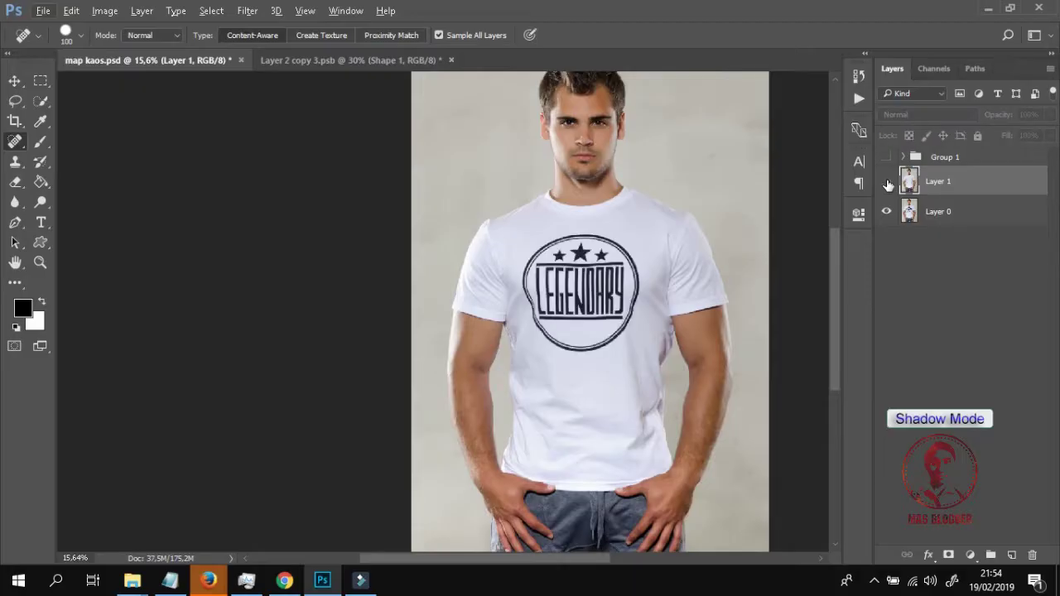
left_click(887, 182)
left_click(887, 182)
left_click(886, 182)
scroll(819, 193, "up", 2)
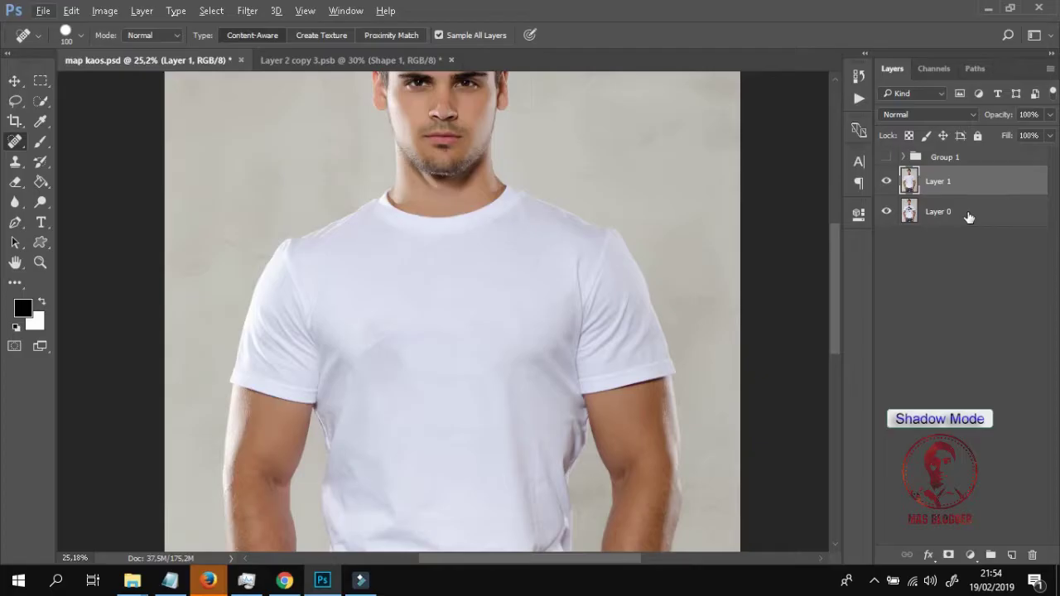
Duplicate the cleaned Layer 1 as Layer 1 copy above it
right_click(993, 182)
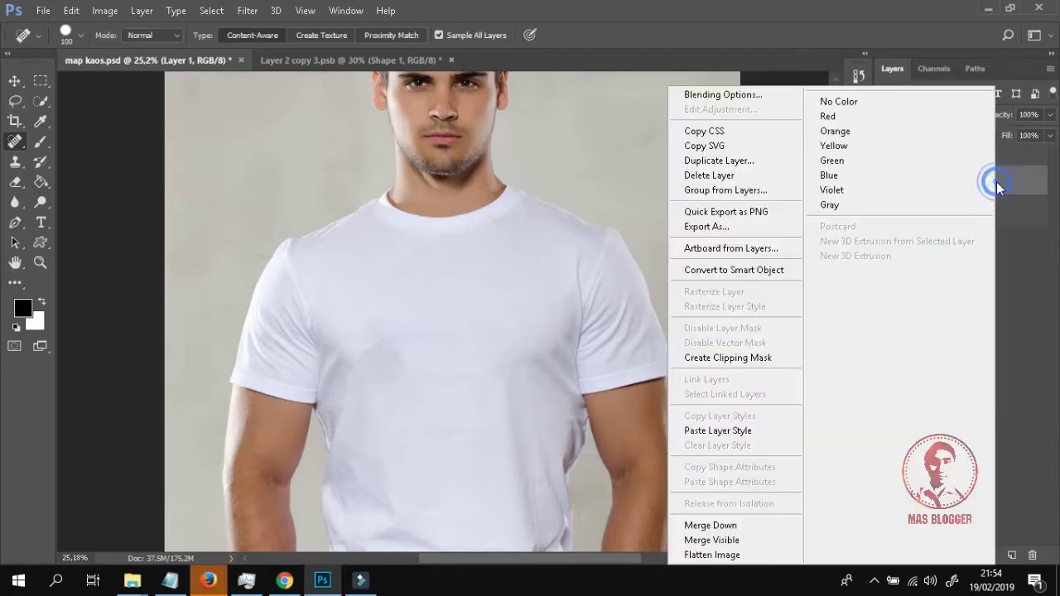
left_click(719, 162)
left_click(656, 169)
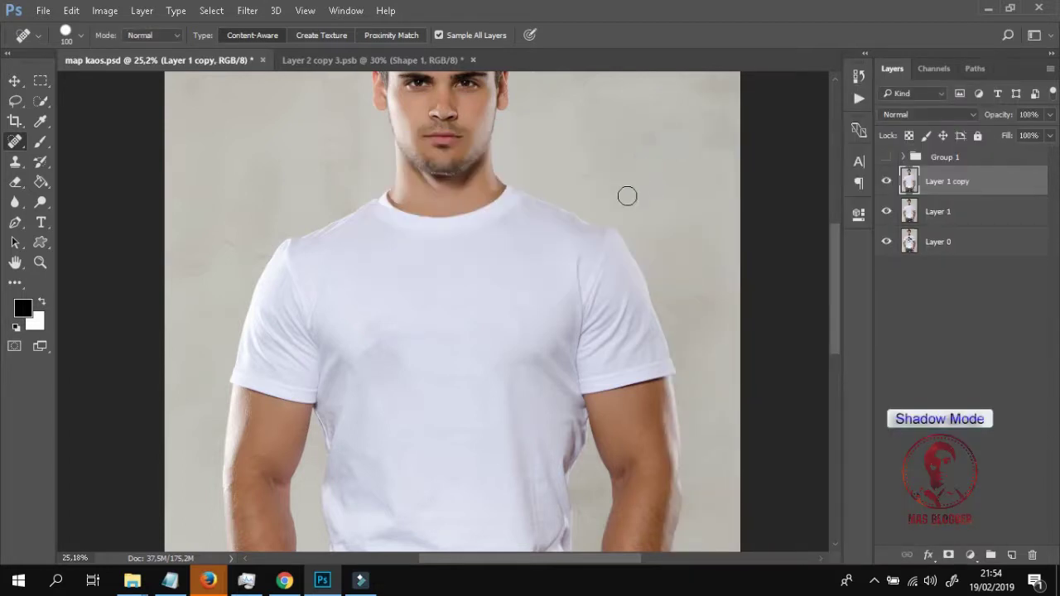
scroll(511, 208, "down", 2)
scroll(515, 193, "down", 1)
scroll(530, 193, "down", 1)
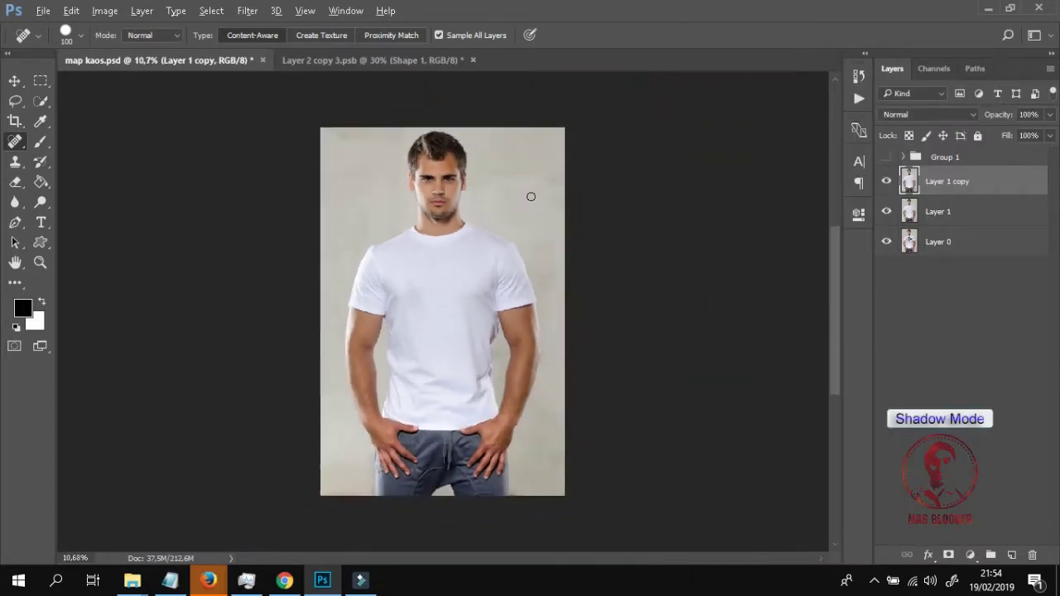
scroll(533, 193, "up", 1)
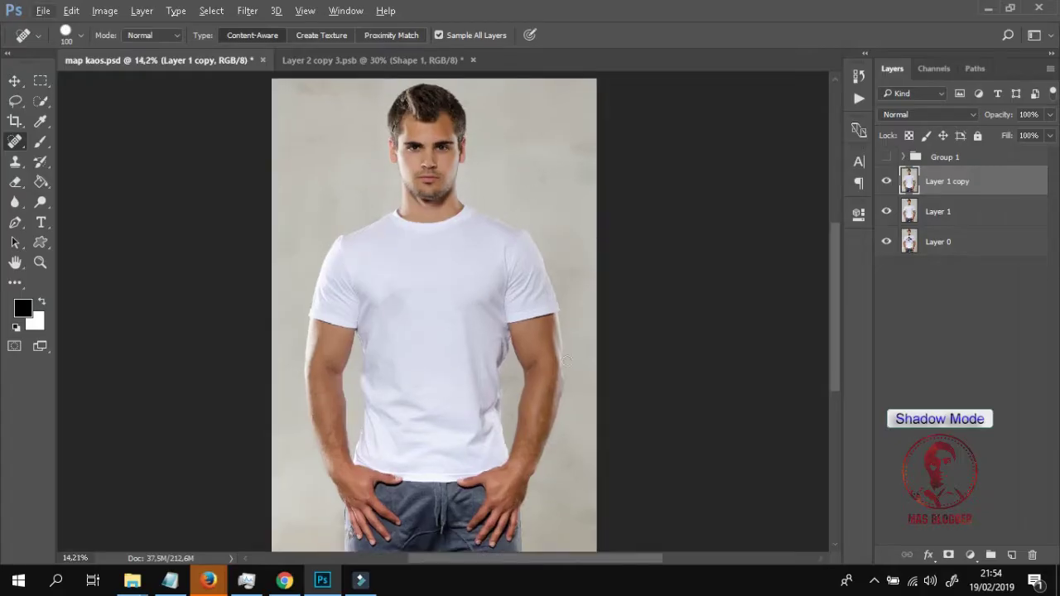
scroll(516, 362, "down", 1)
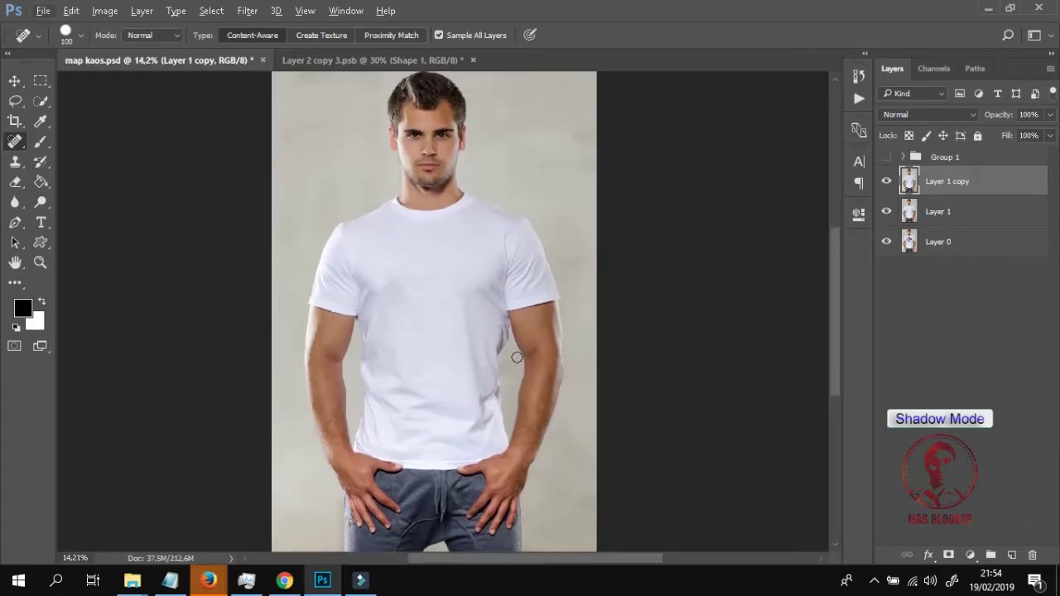
left_click(108, 12)
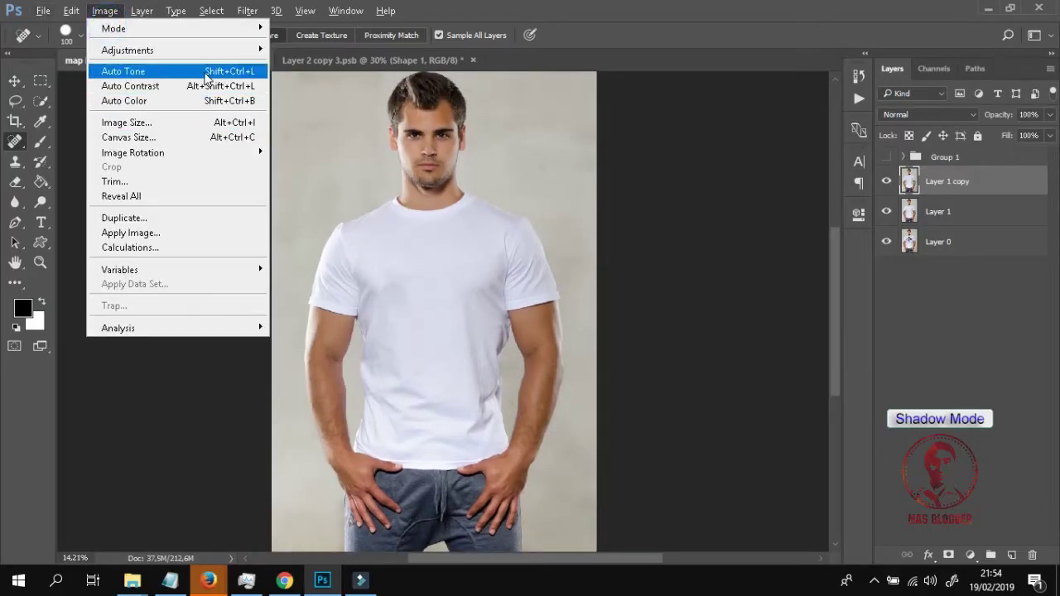
mouse_move(127, 50)
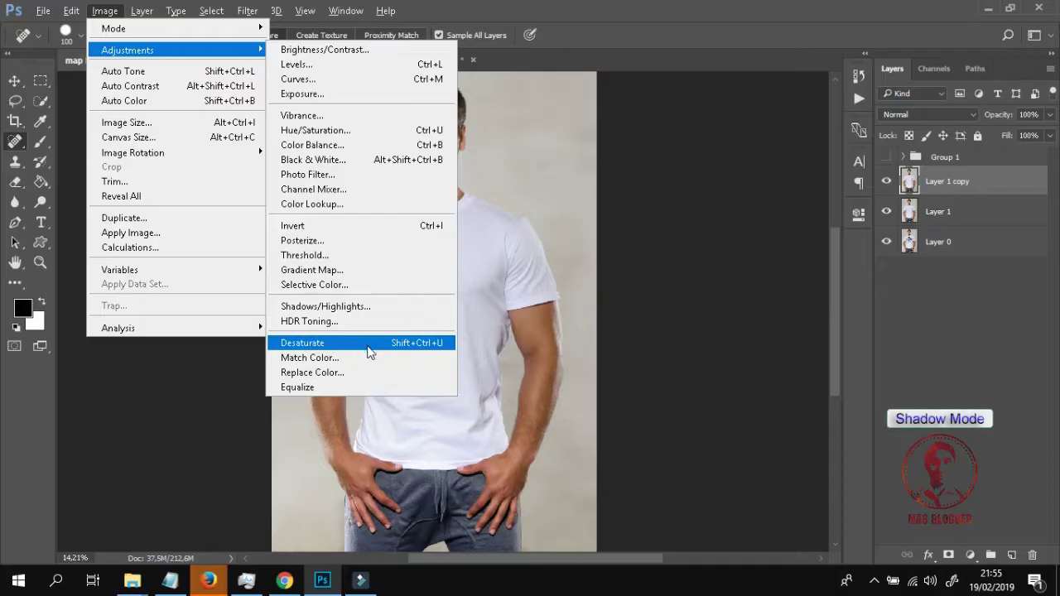
Desaturate Layer 1 copy and apply a Gaussian Blur with a 13-pixel radius
left_click(370, 344)
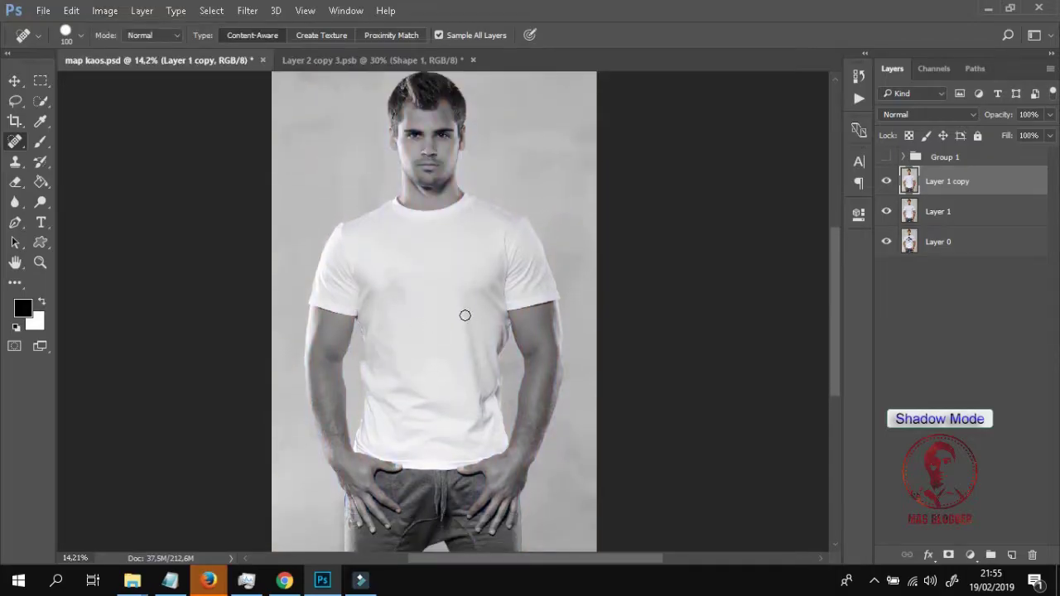
left_click(247, 11)
mouse_move(255, 181)
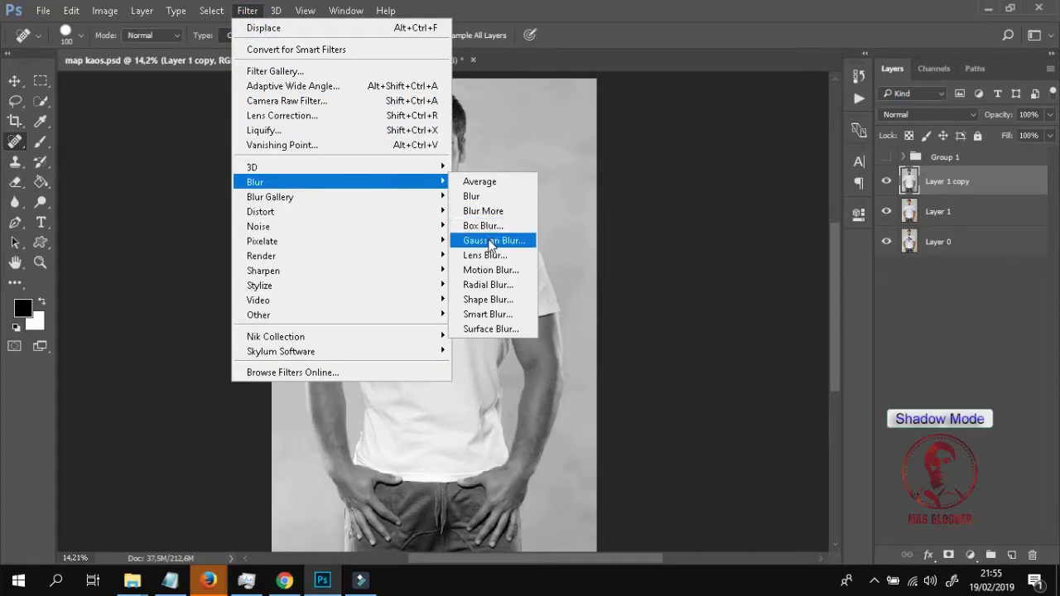
left_click(492, 242)
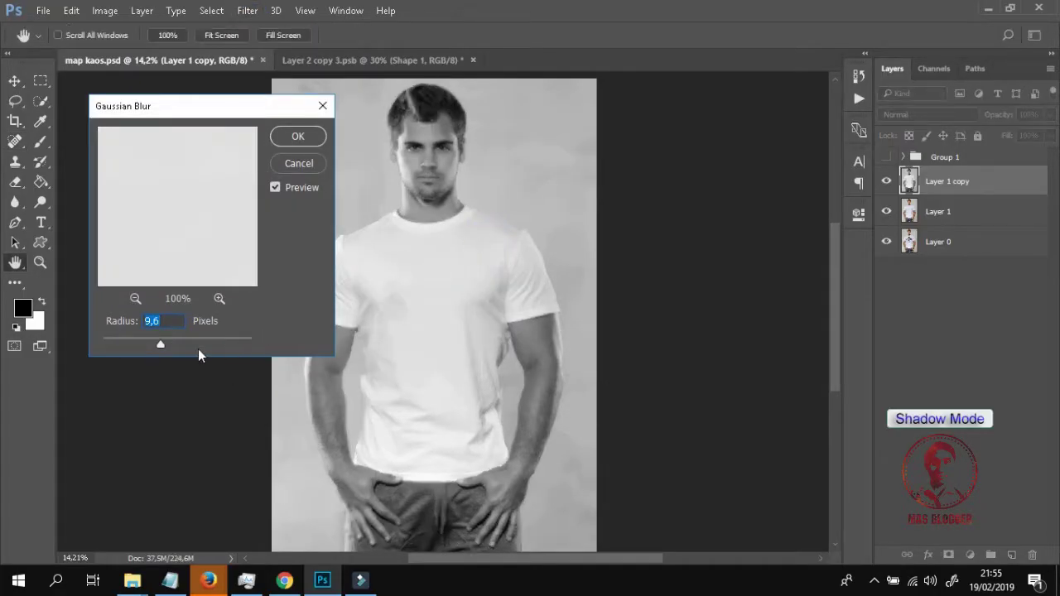
left_click_drag(160, 343, 160, 343)
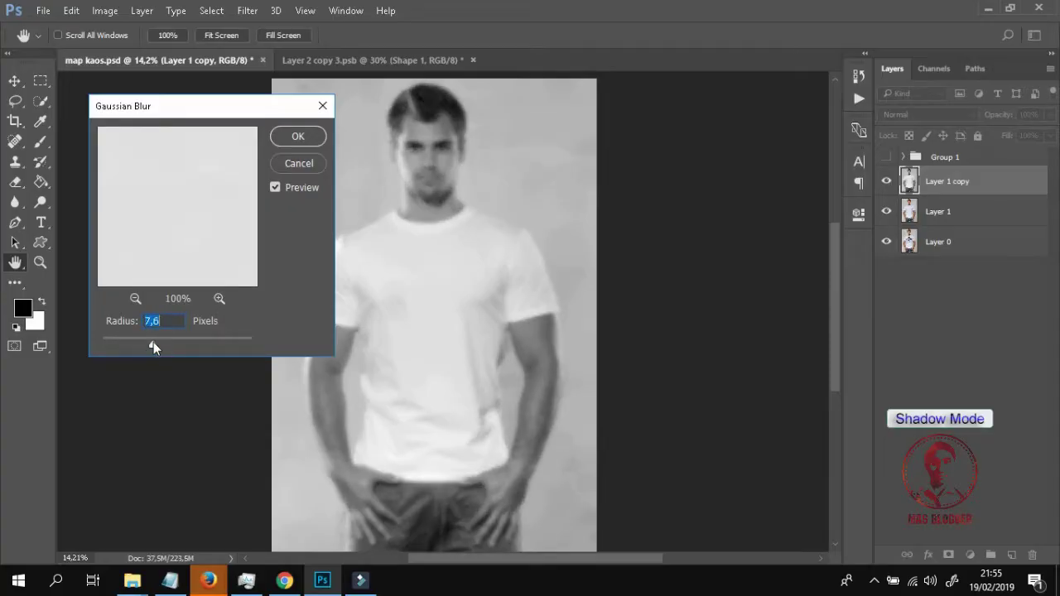
left_click(154, 343)
left_click_drag(159, 344, 164, 344)
type("13")
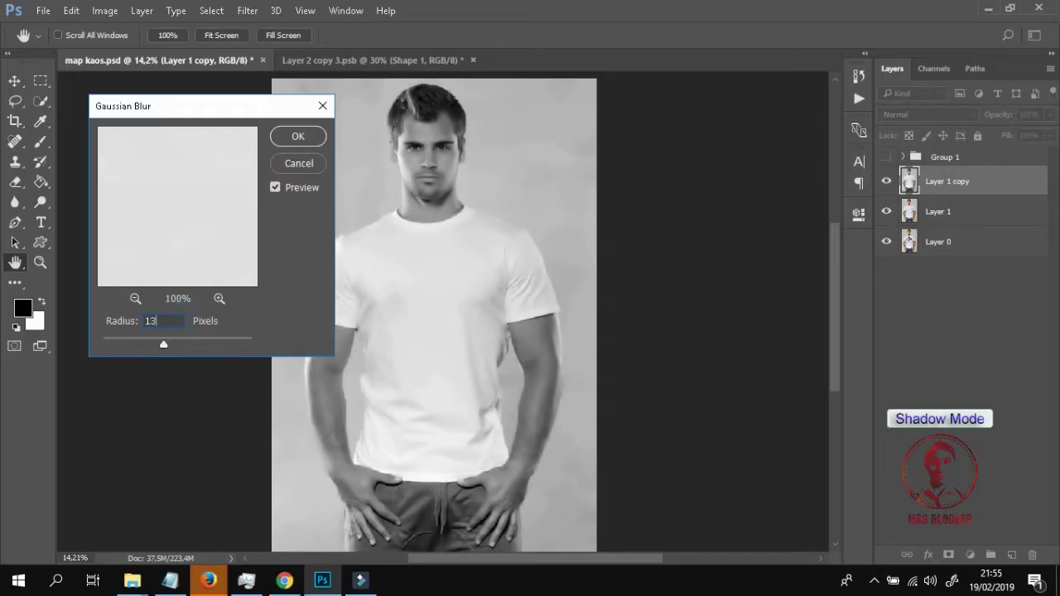
left_click(310, 136)
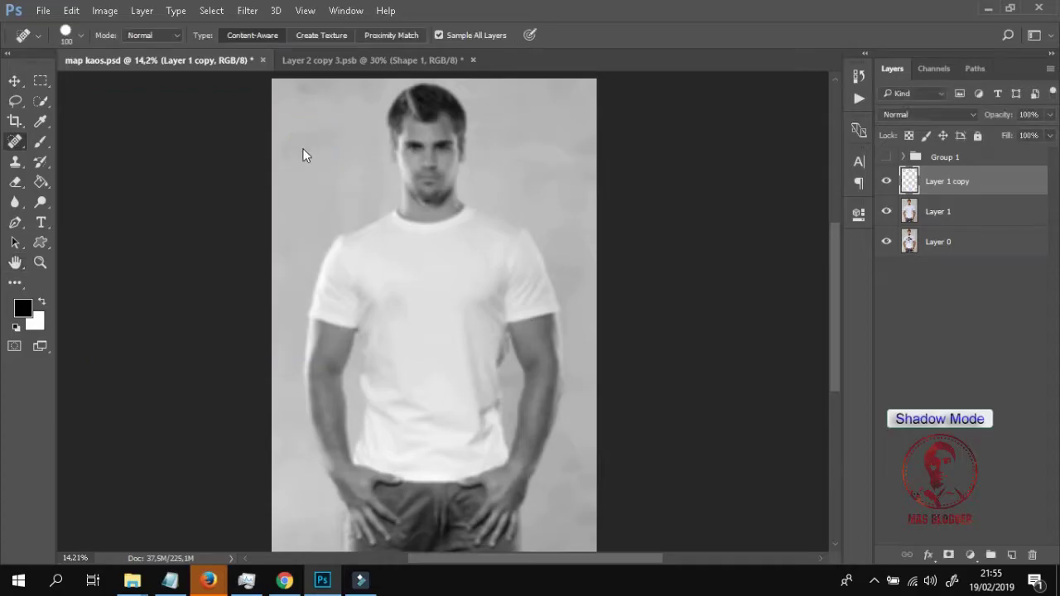
Save the document as map kaos1.psd with Maximize Compatibility kept on
left_click(48, 11)
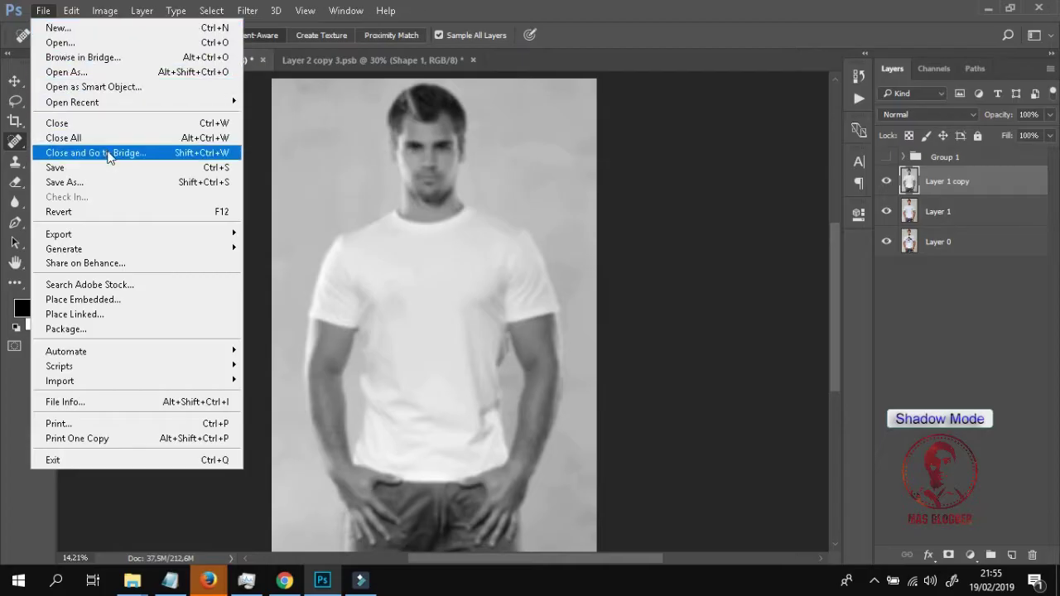
left_click(124, 183)
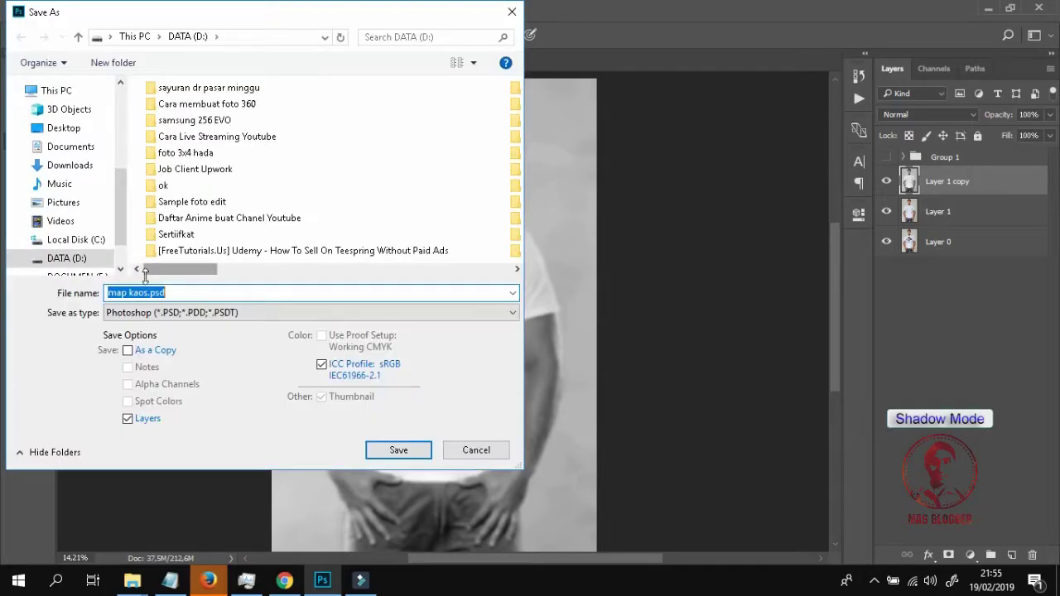
left_click(149, 293)
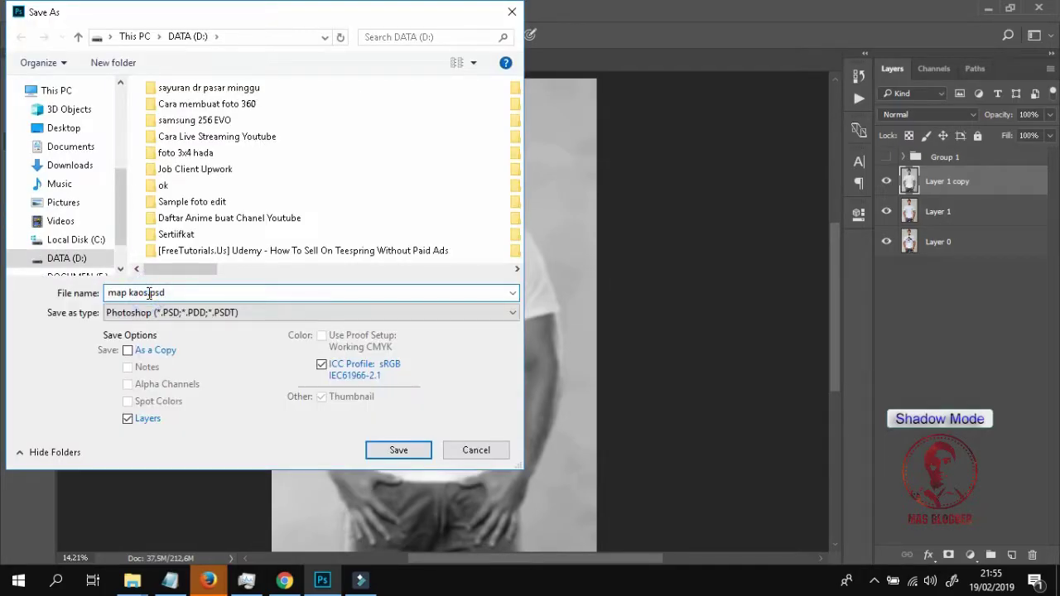
left_click_drag(149, 294, 37, 293)
key("Left")
key("Right")
key("Right")
key("Right")
key("Right")
key("Right")
key("Right")
type("1")
left_click(398, 450)
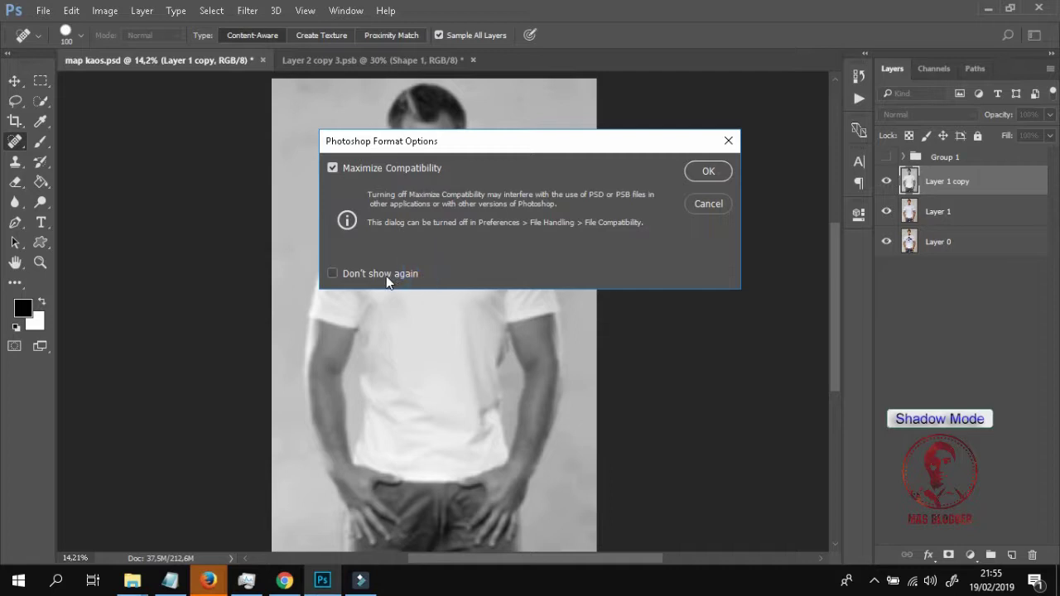
left_click(709, 174)
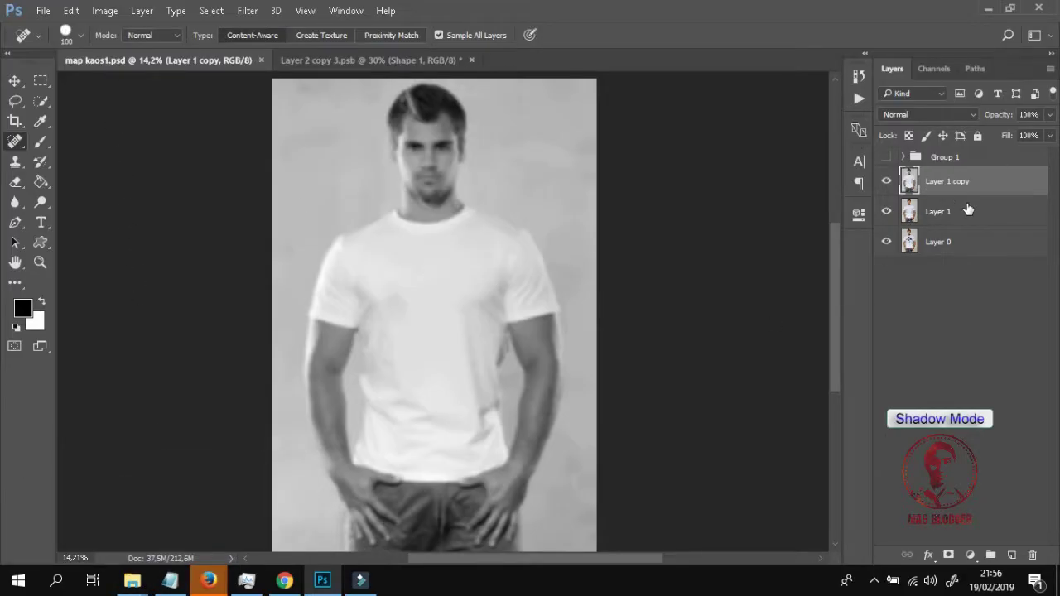
Delete the grayscale Layer 1 copy and duplicate Layer 1 again as a colour copy
key("Delete")
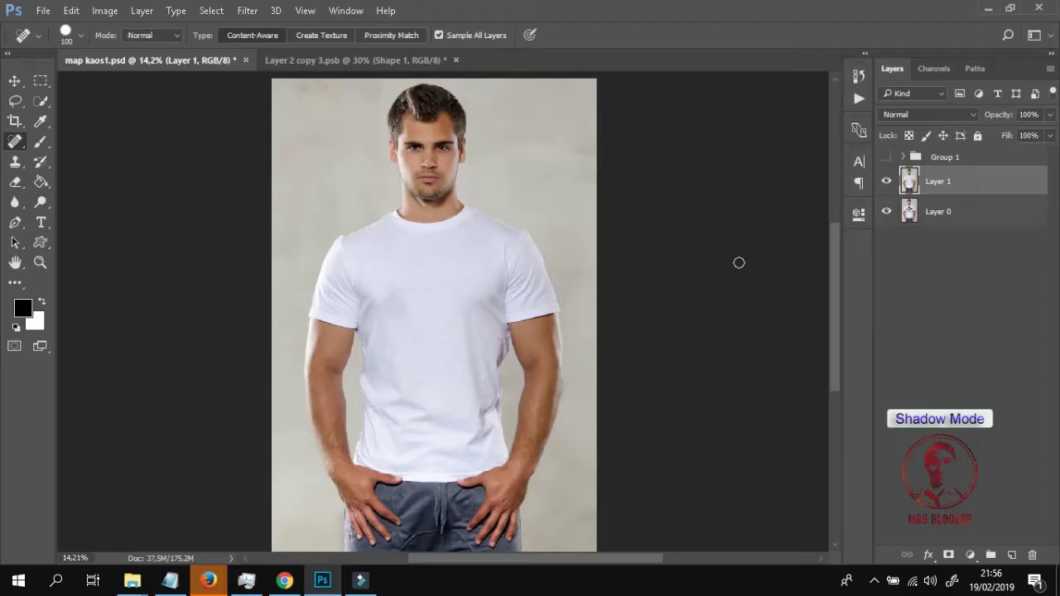
right_click(982, 185)
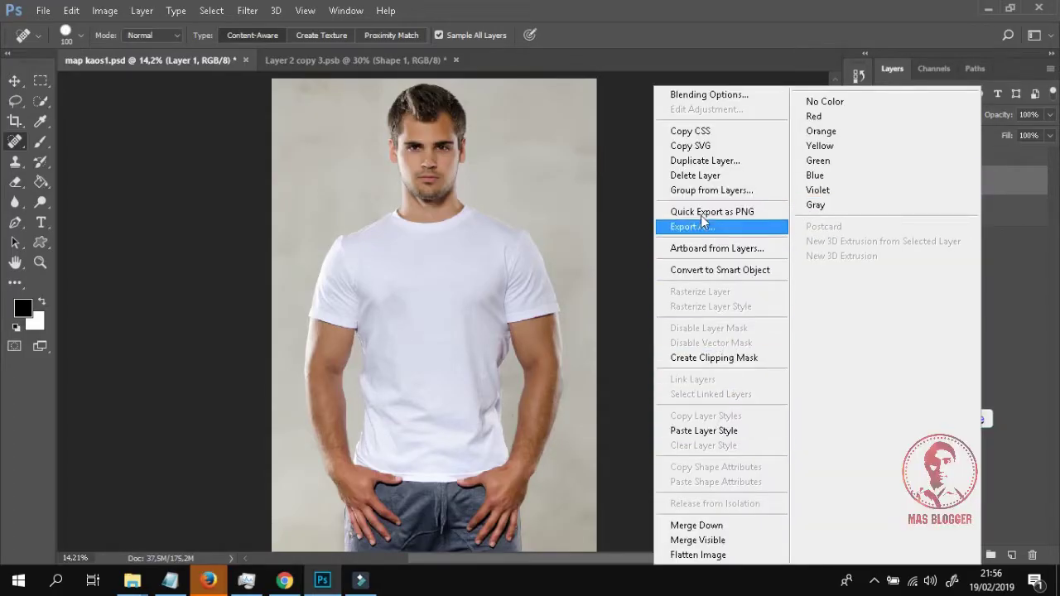
left_click(706, 166)
left_click(669, 170)
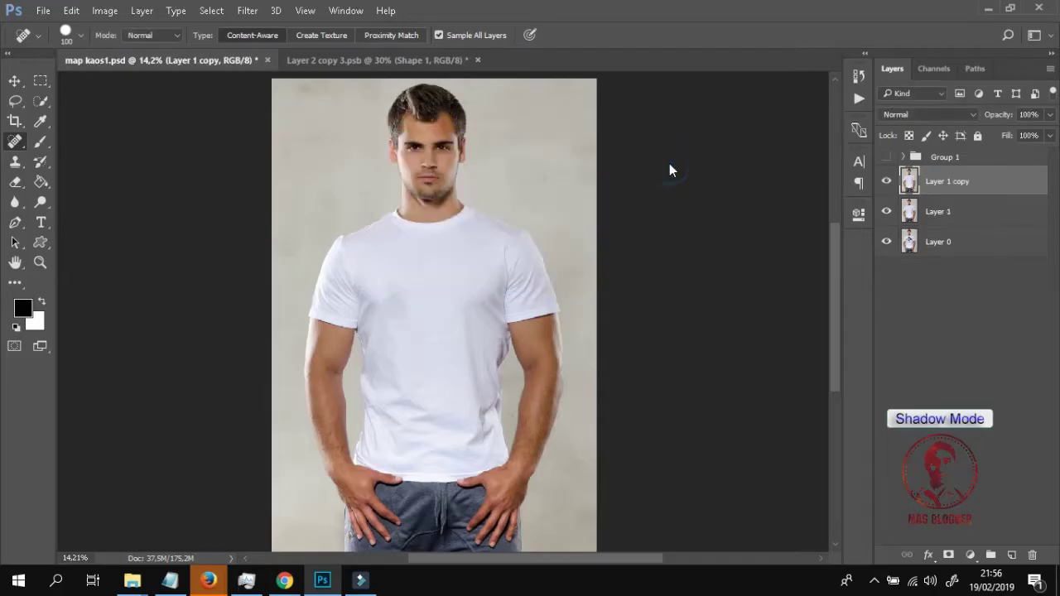
scroll(473, 260, "up", 2)
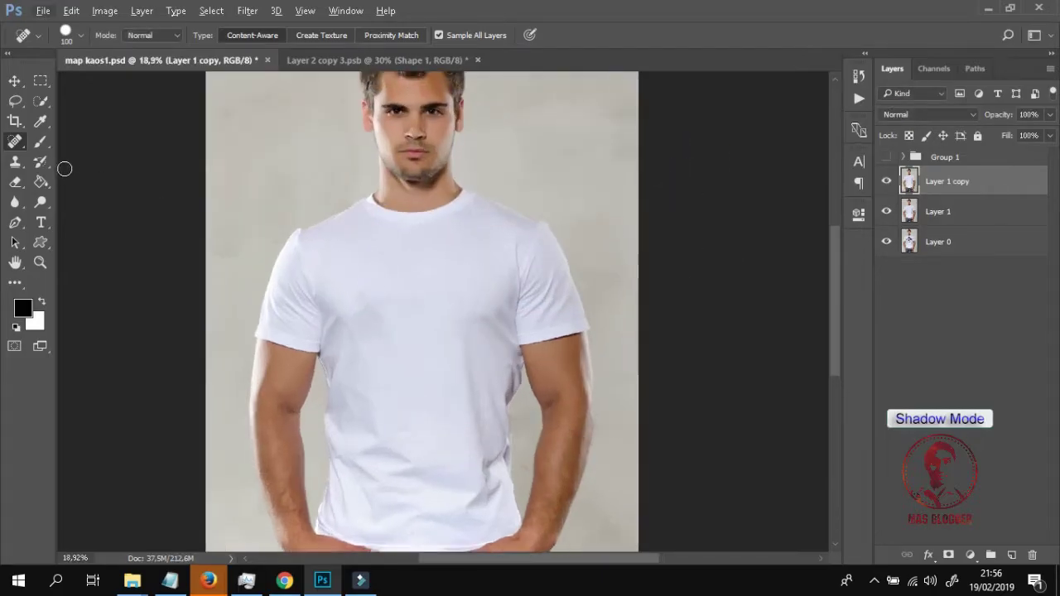
Select the T-shirt from sleeve to collar with the Quick Selection Tool
right_click(18, 146)
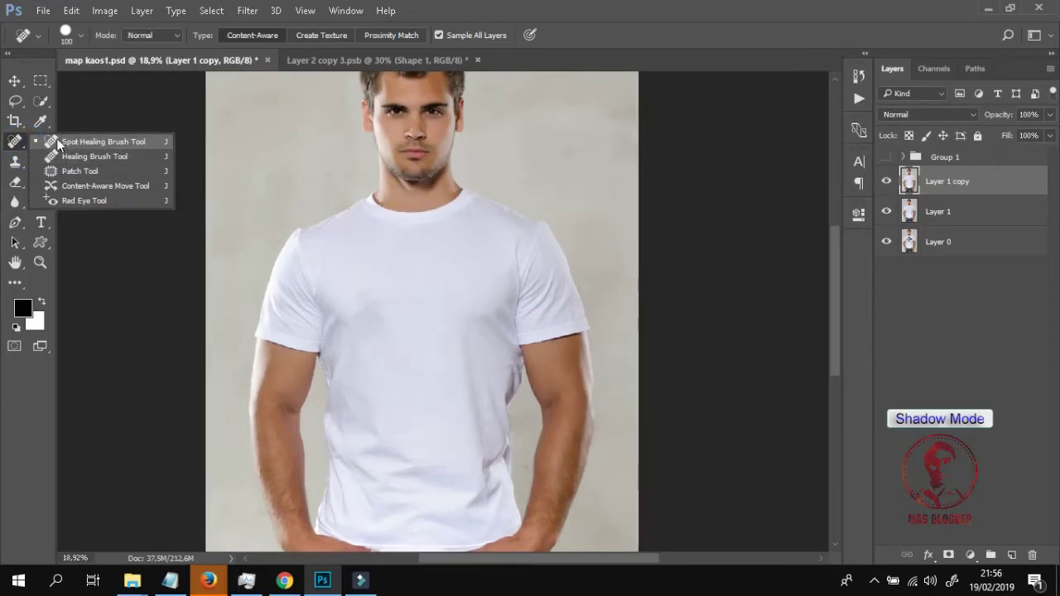
left_click(52, 142)
left_click(40, 100)
left_click(95, 107)
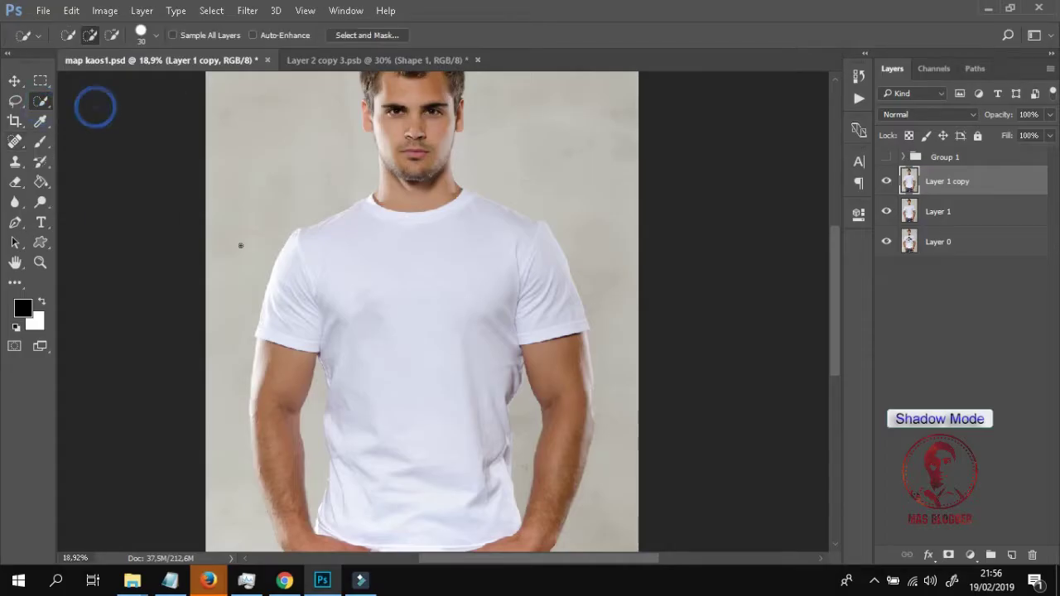
scroll(284, 257, "down", 2)
mouse_move(285, 266)
left_mouse_down()
mouse_move(368, 171)
mouse_move(468, 151)
mouse_move(537, 194)
left_mouse_up()
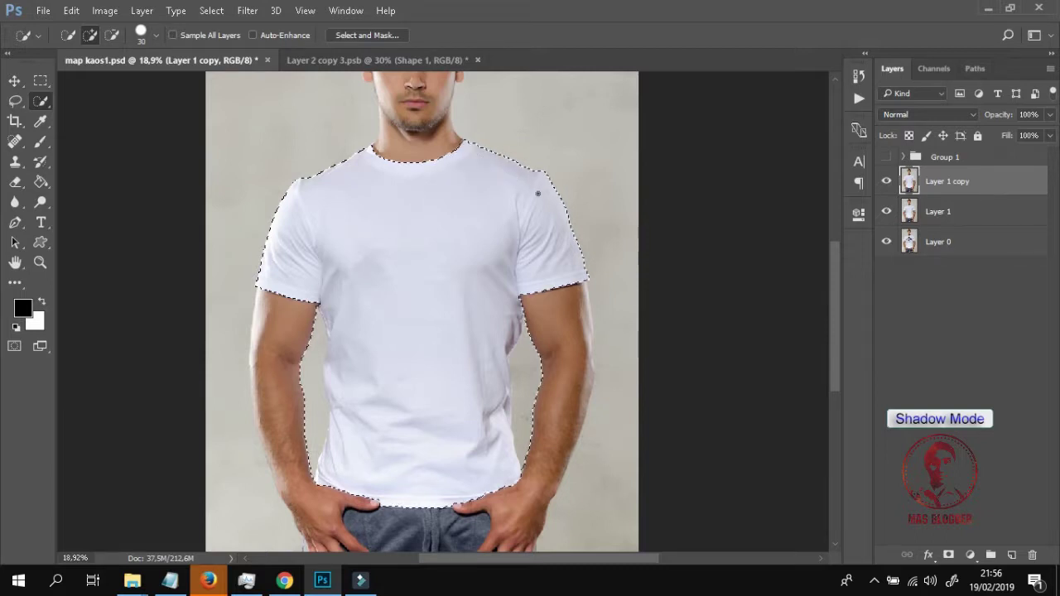
scroll(339, 369, "down", 2)
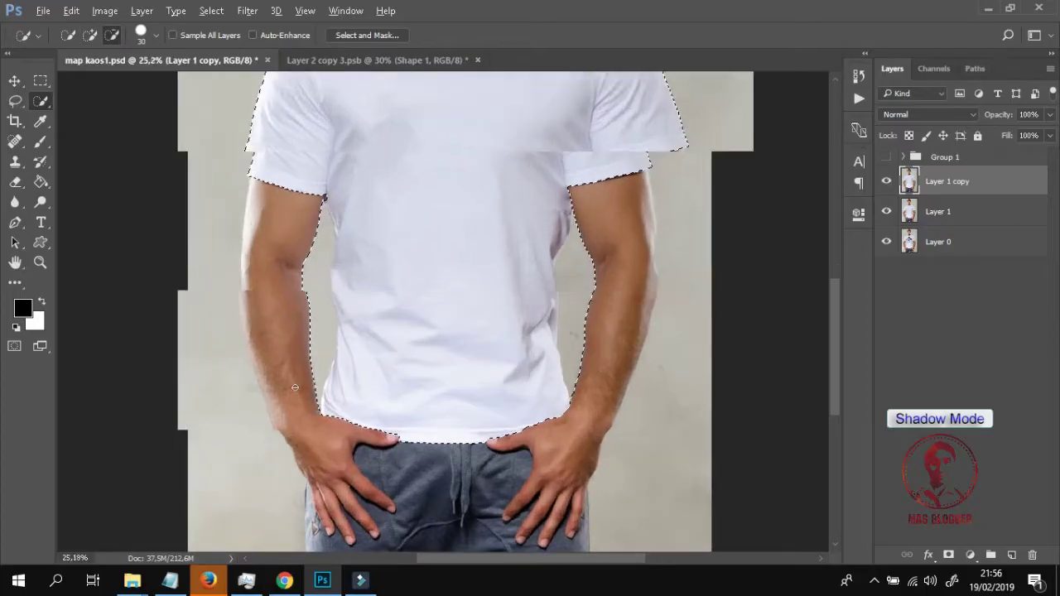
scroll(356, 364, "up", 3)
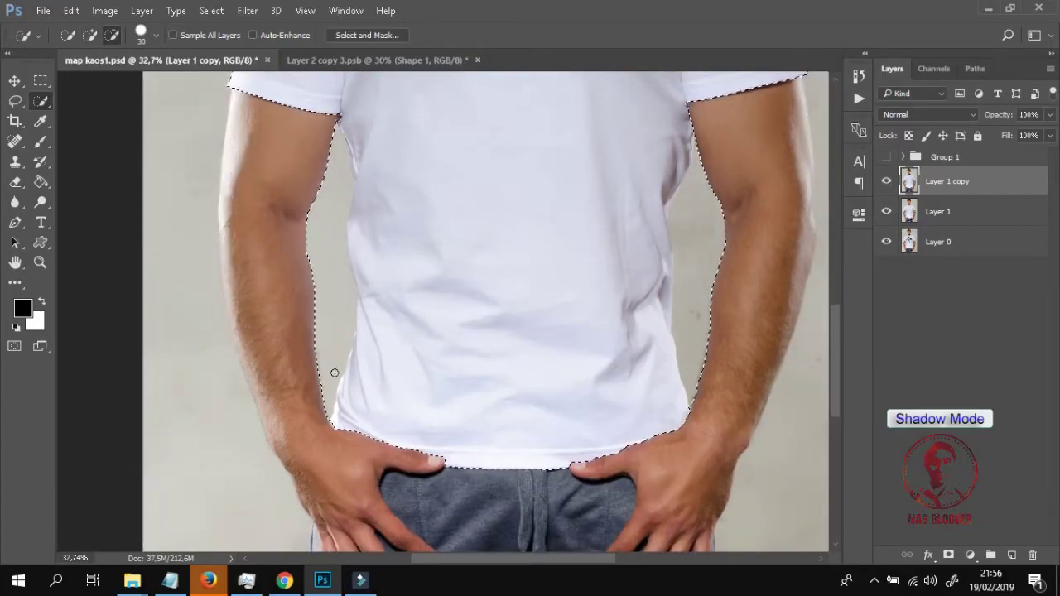
Alt-subtract the strips beside the left and right arms from the shirt selection
key("alt")
left_click_drag(335, 348, 322, 176)
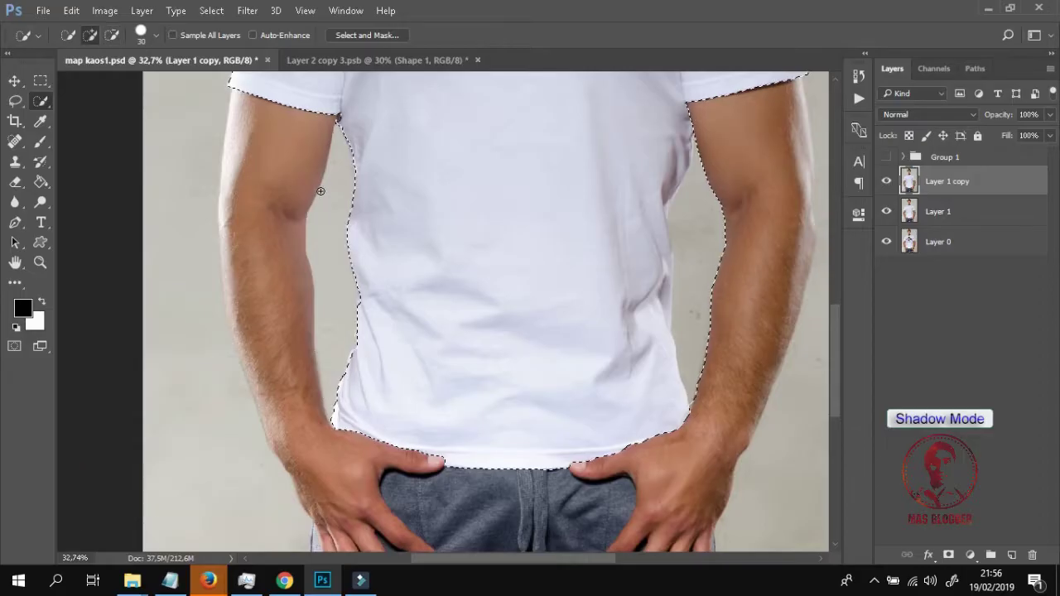
scroll(496, 314, "up", 1)
mouse_move(700, 431)
left_mouse_down()
mouse_move(686, 268)
mouse_move(677, 381)
left_mouse_up()
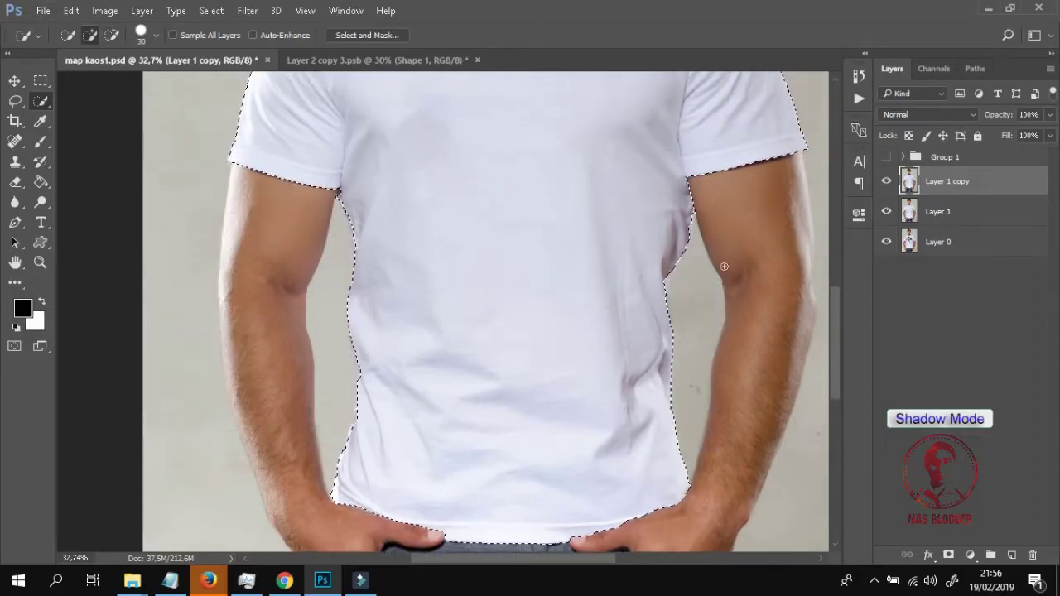
scroll(506, 300, "up", 1)
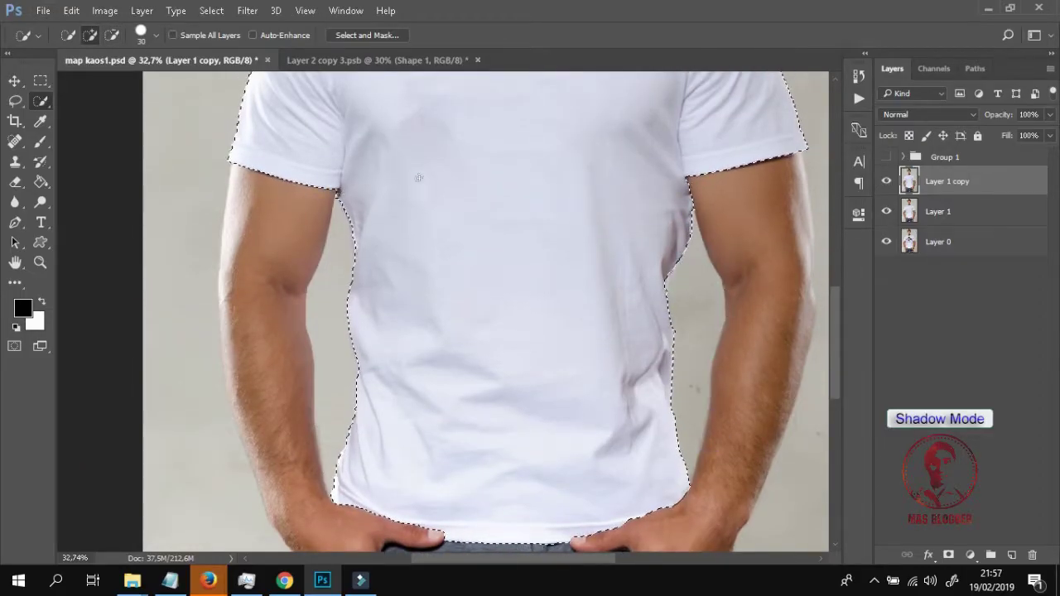
scroll(420, 274, "down", 2)
scroll(381, 284, "down", 2)
scroll(433, 438, "up", 2)
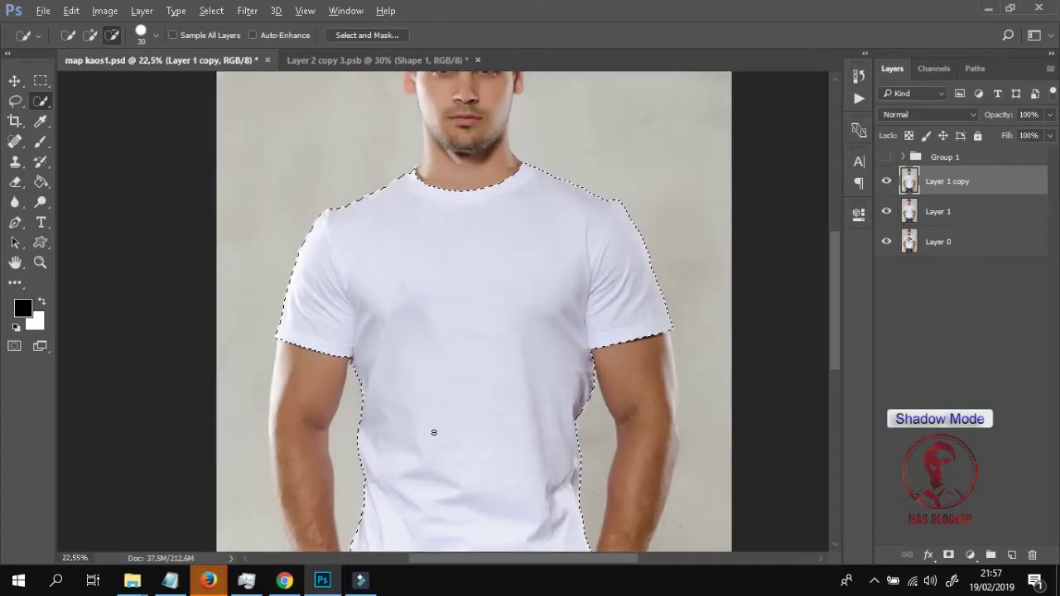
scroll(433, 433, "down", 1)
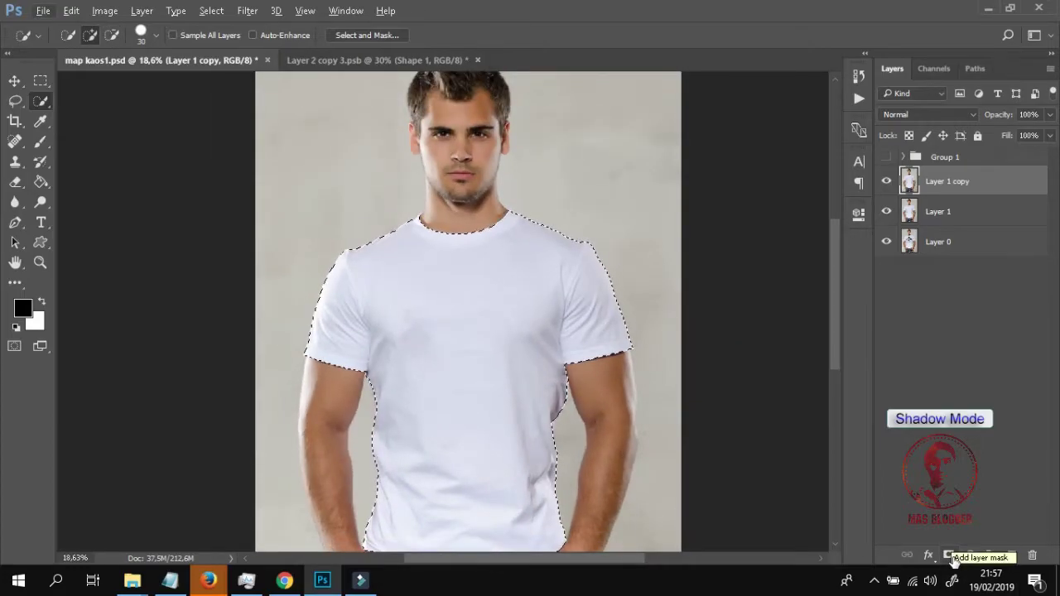
Mask Layer 1 copy to the shirt, hide Layer 1, and target the layer thumbnail
left_click(949, 555)
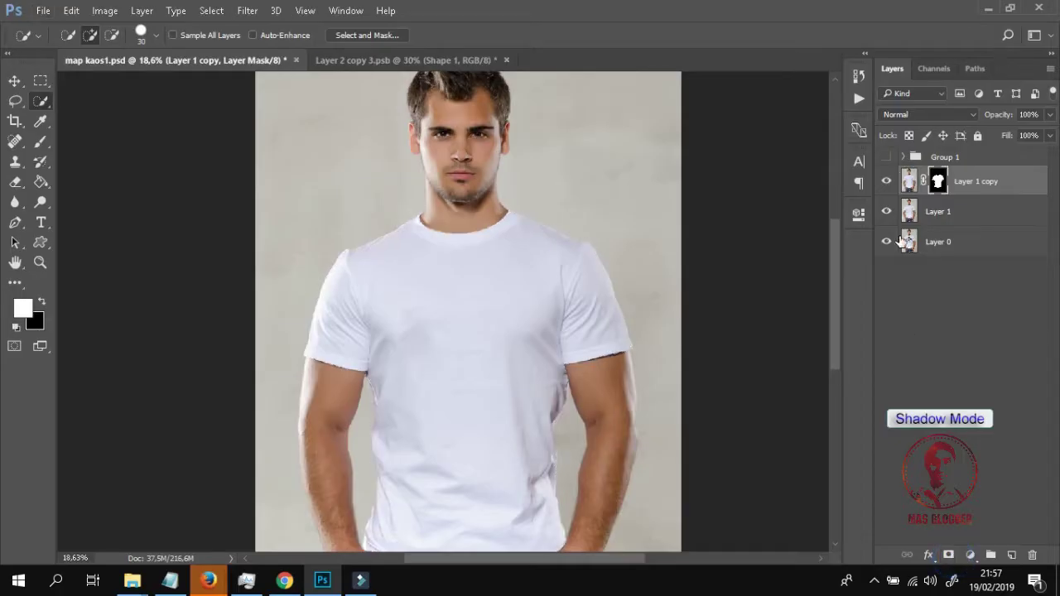
left_click(886, 213)
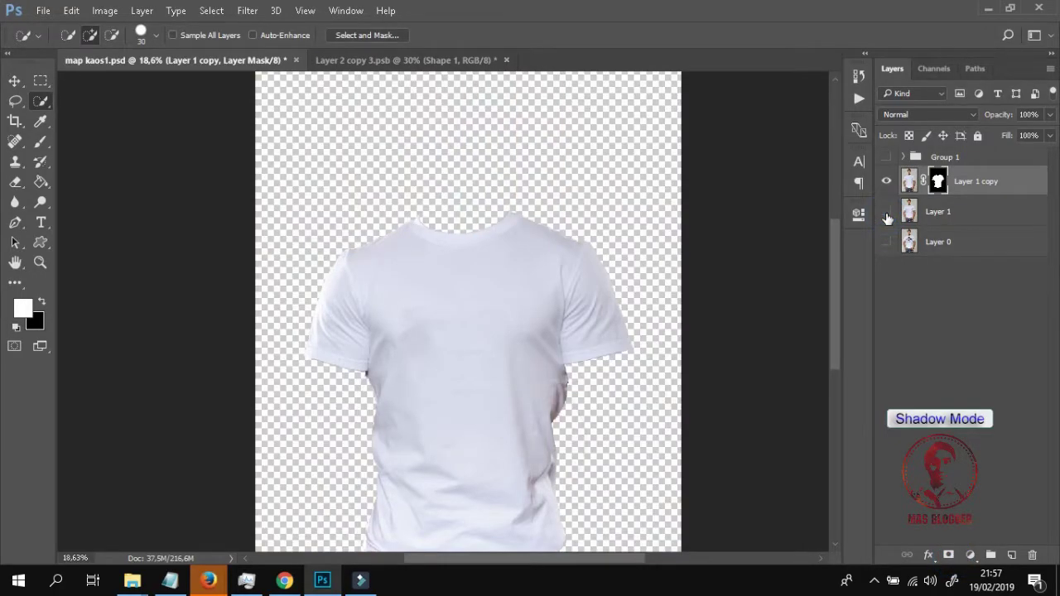
left_click(886, 213)
left_click(886, 213)
left_click(910, 184)
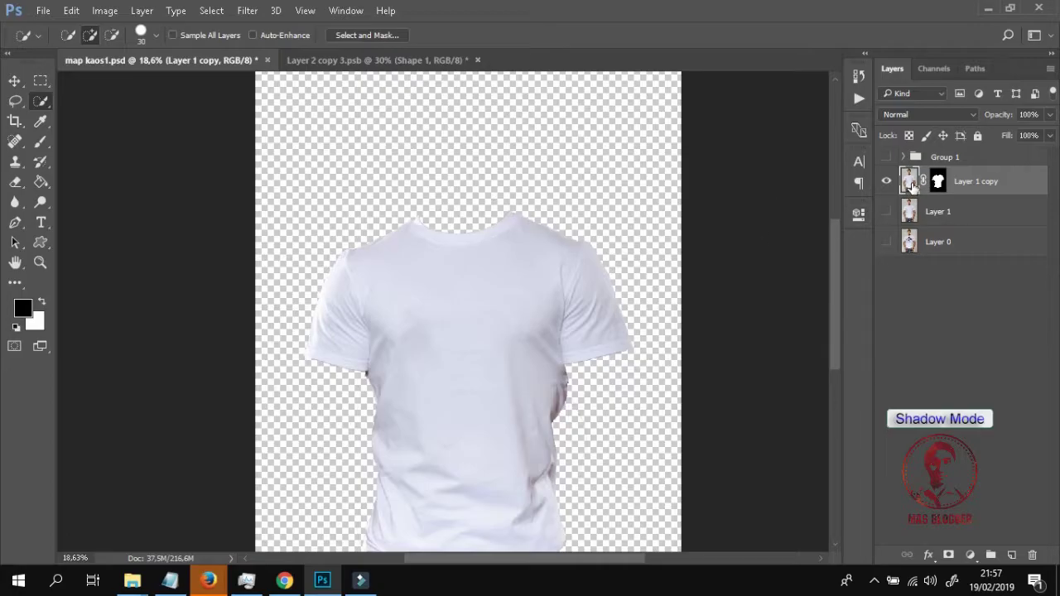
In the Layer 2 copy 3 document, hide the T-shirt and STRONG MAN layers, leaving the heart design
left_click(416, 60)
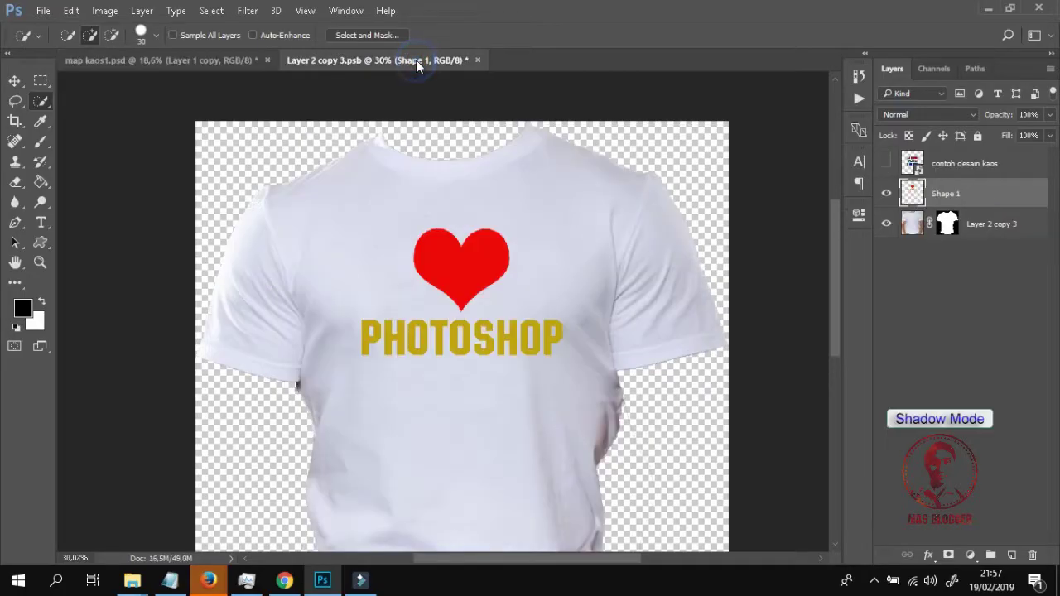
left_click(886, 223)
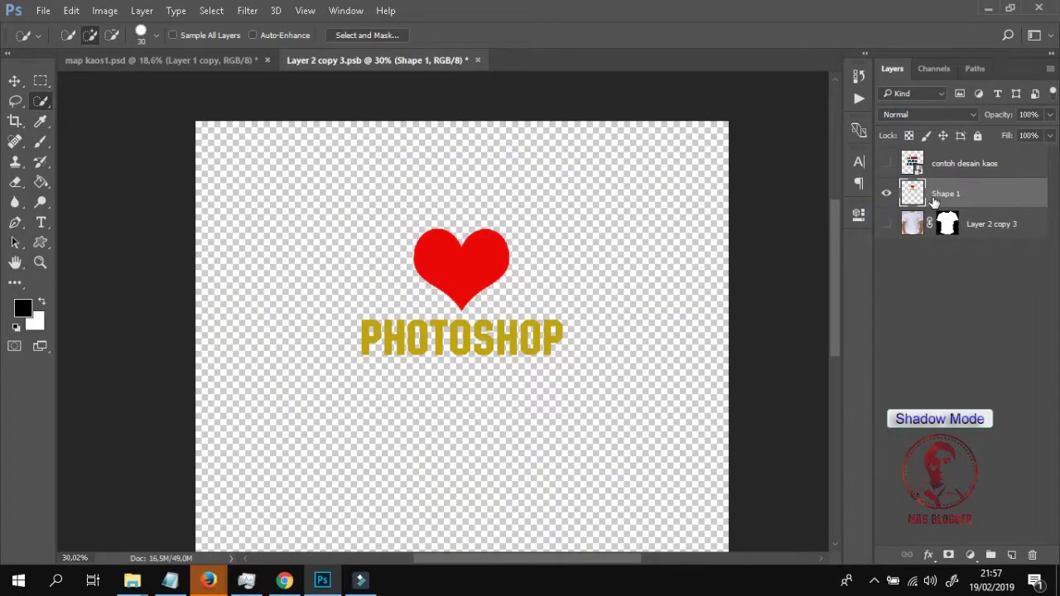
left_click(886, 164)
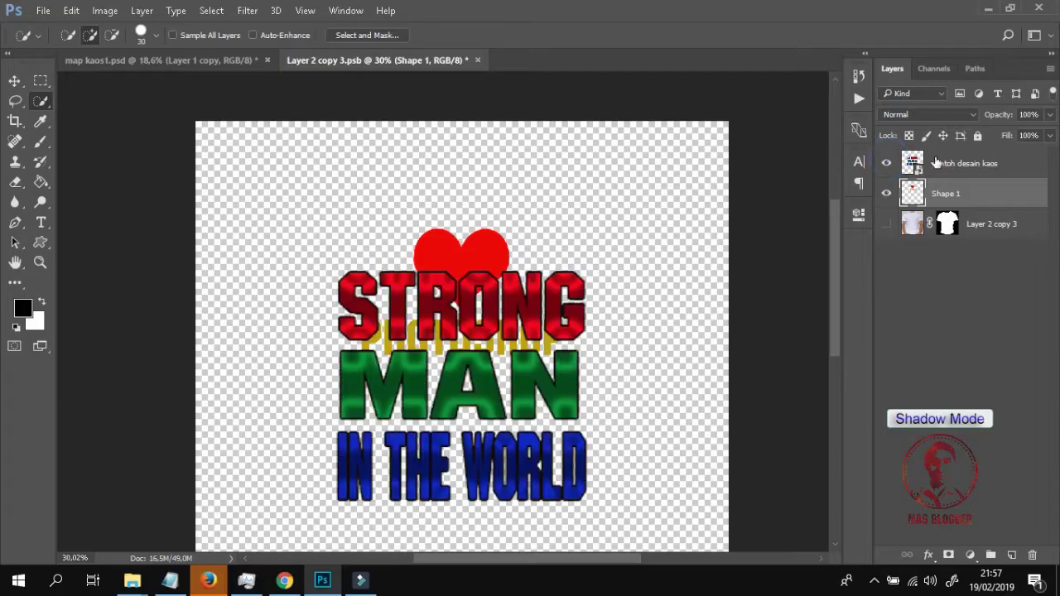
left_click(886, 163)
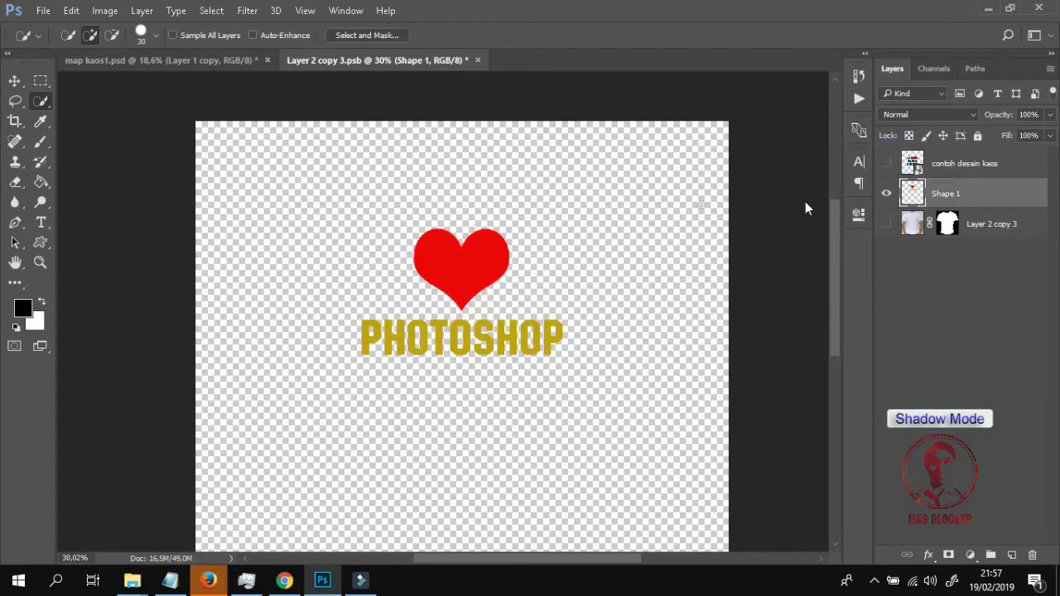
Save the heart design as contoh desain 2.png on DATA (D:) and close the .psb
left_click(43, 9)
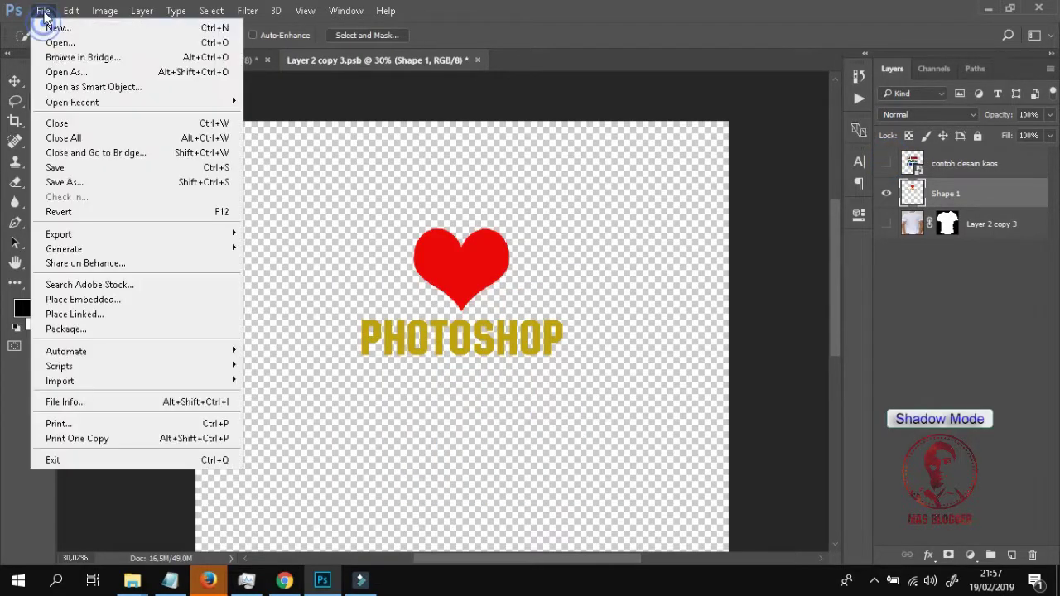
left_click(85, 179)
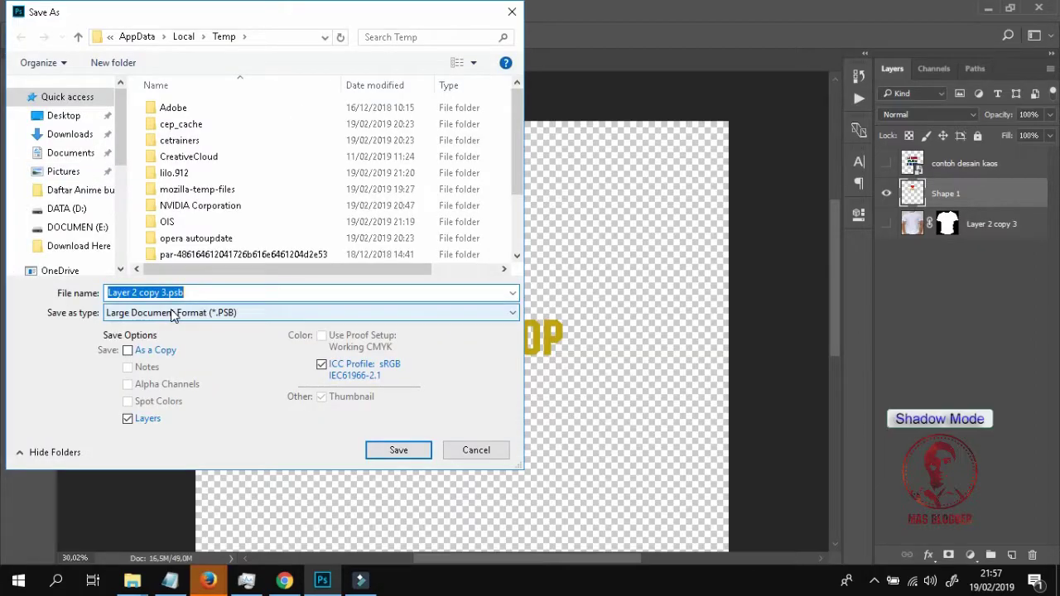
left_click(170, 313)
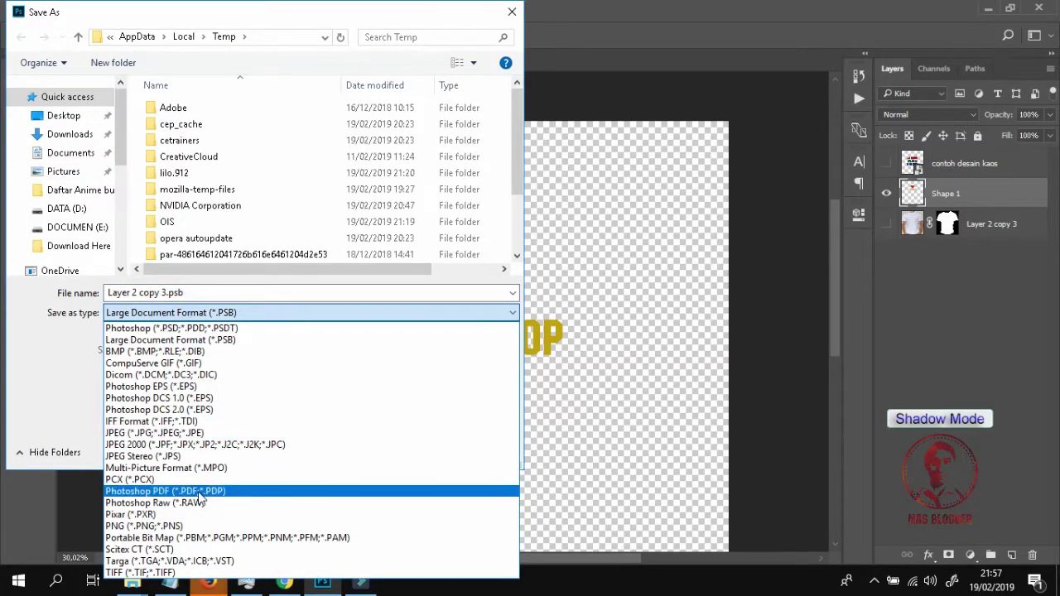
left_click(194, 526)
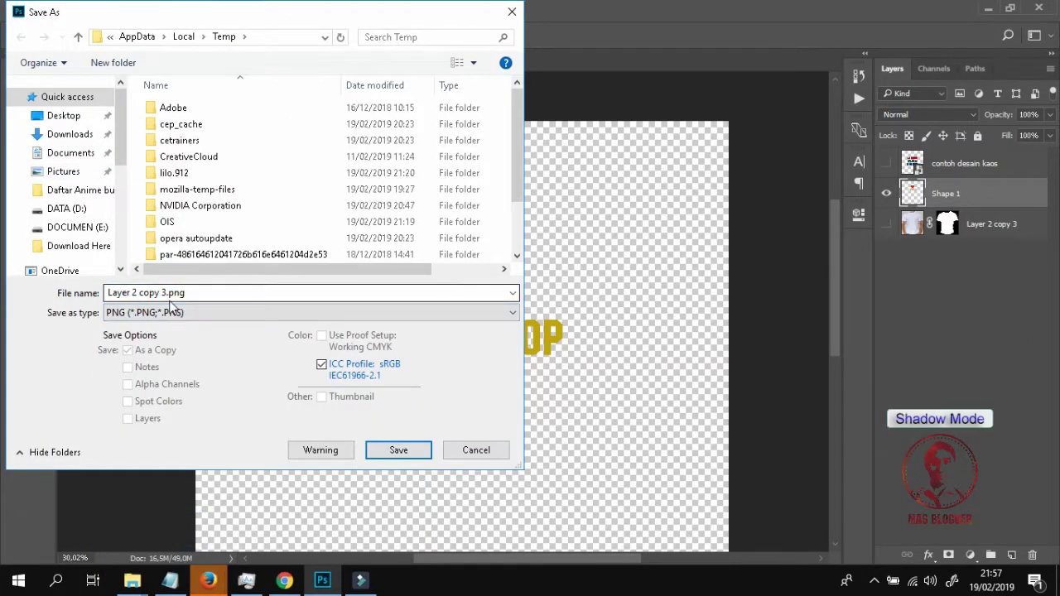
left_click_drag(166, 292, 81, 303)
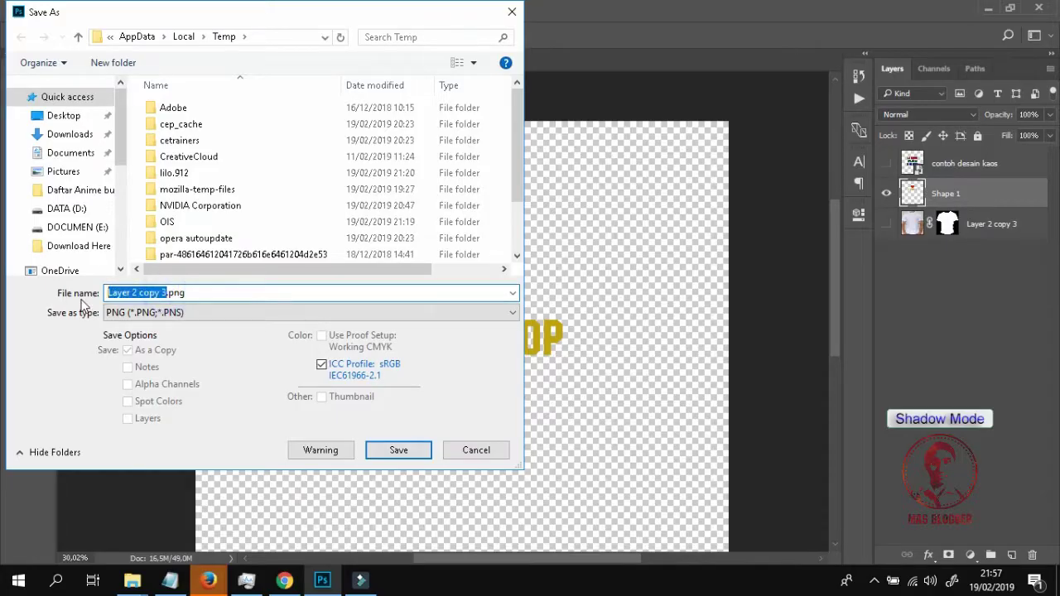
left_click(56, 209)
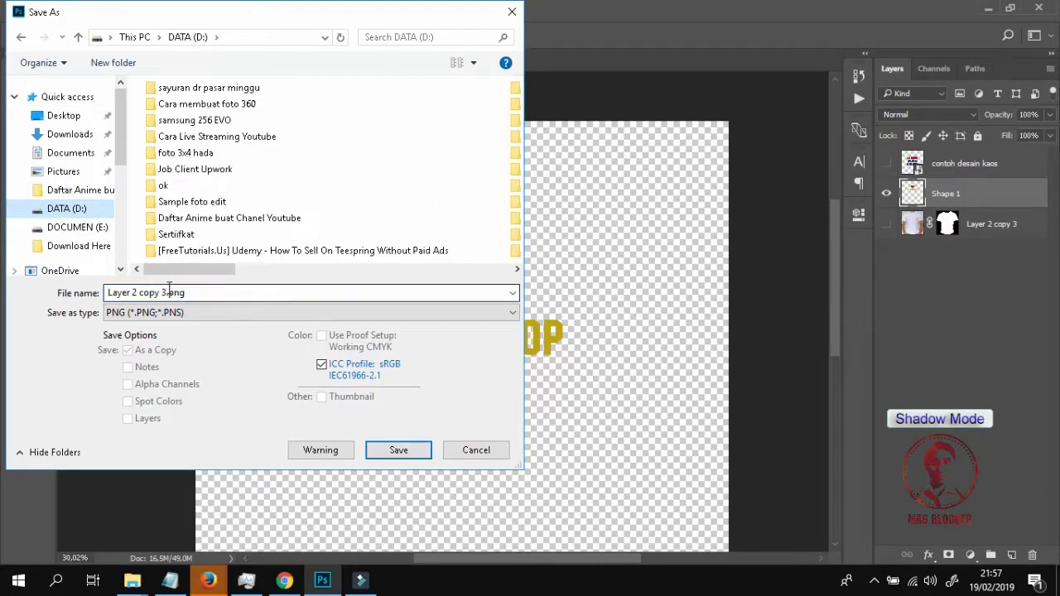
left_click_drag(169, 291, 60, 298)
type("c")
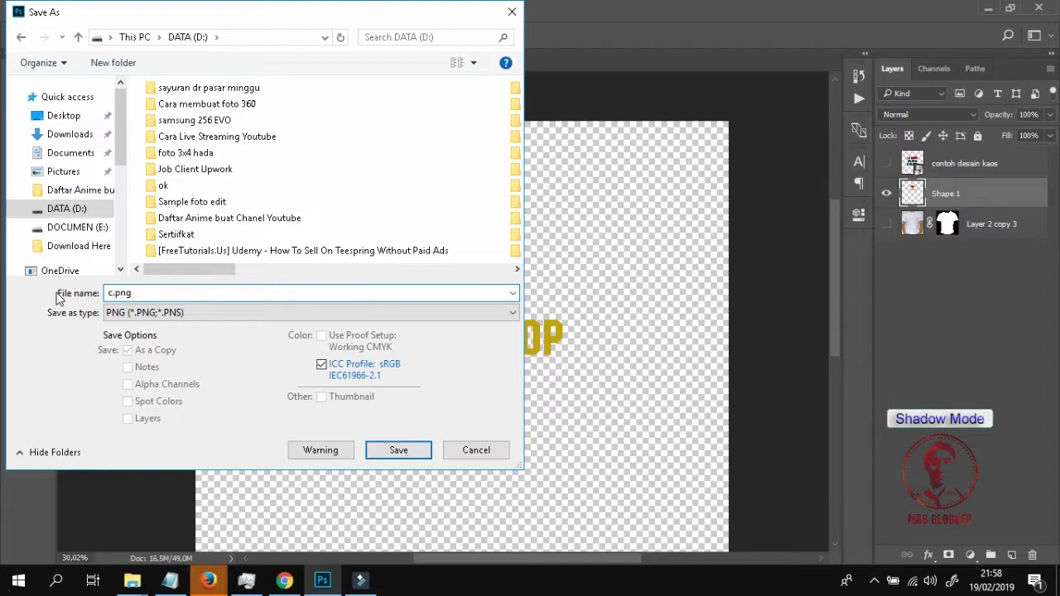
type("ontoh des")
type("ain 2")
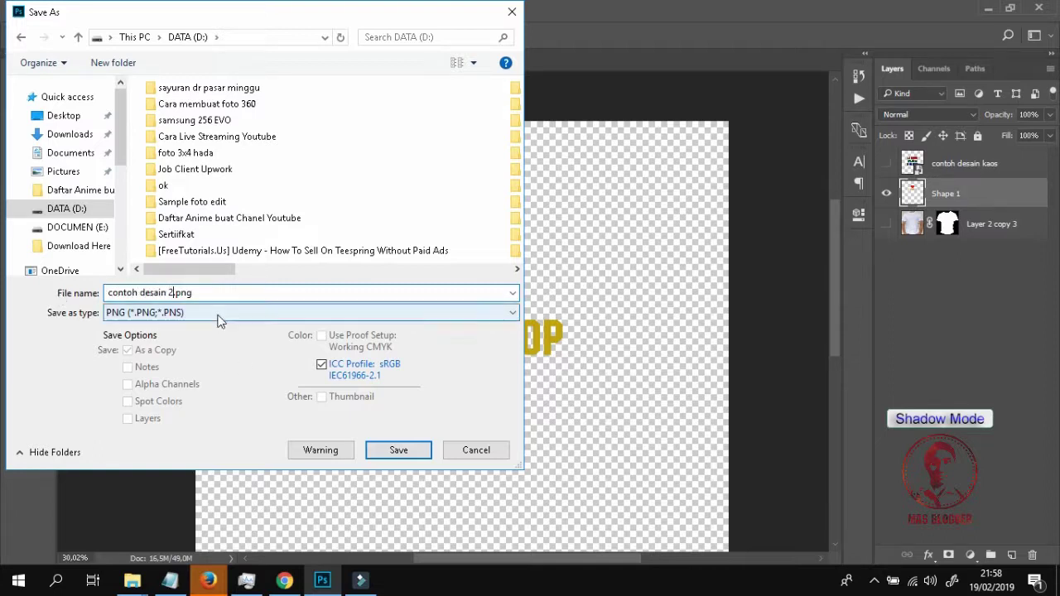
left_click(398, 449)
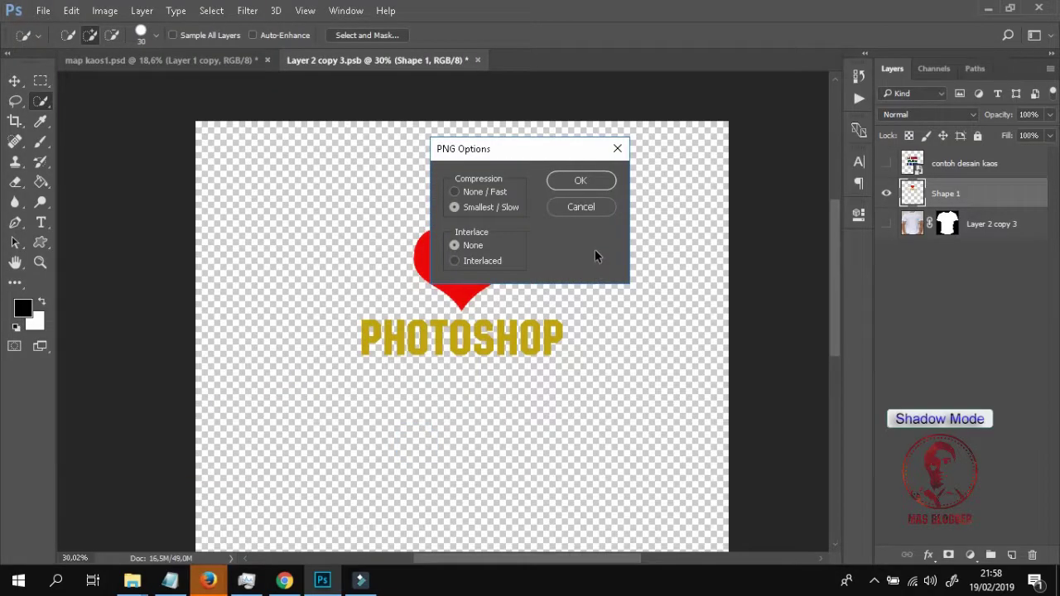
left_click(581, 181)
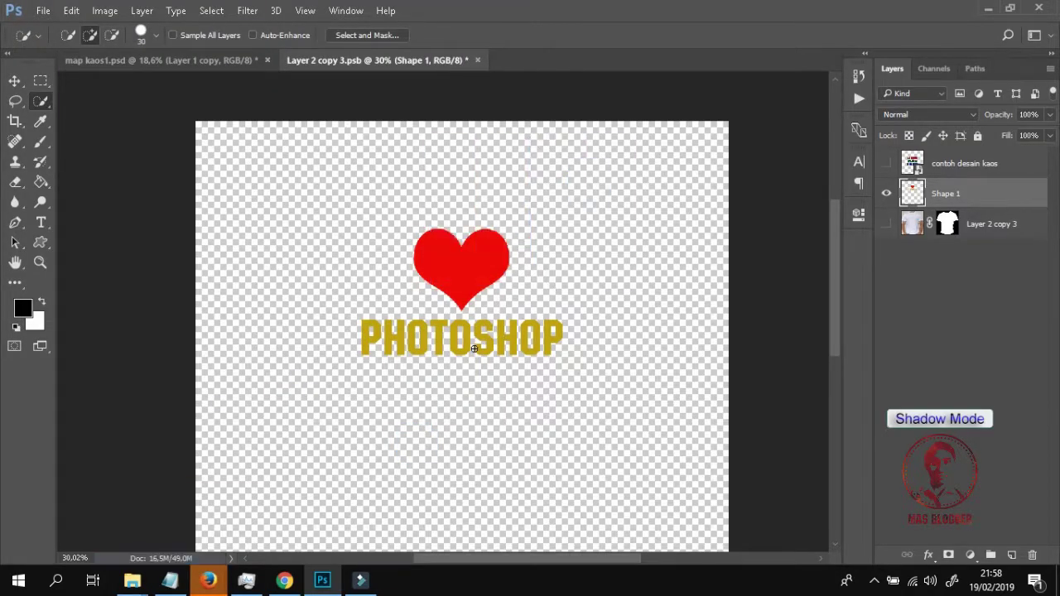
left_click(478, 60)
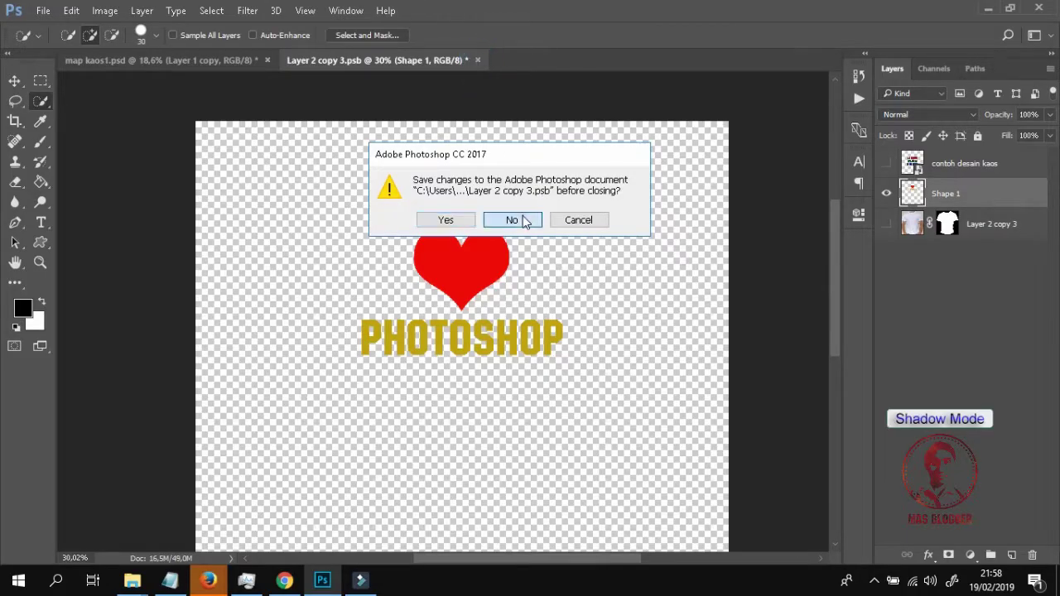
Close without saving, show Layer 1, and place contoh desain kaos.png on the shirt's chest
left_click(514, 220)
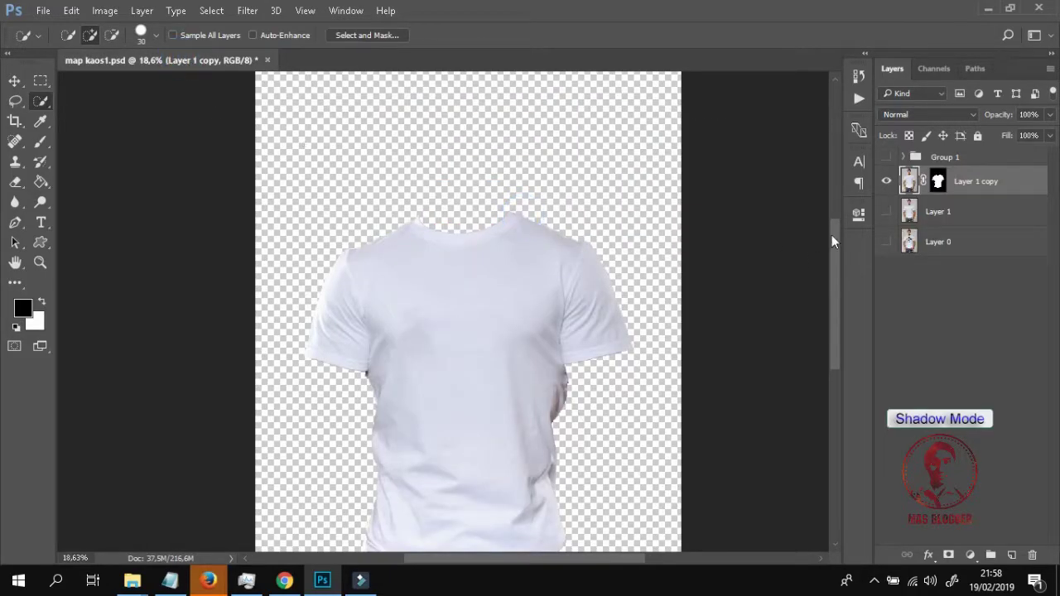
left_click(886, 212)
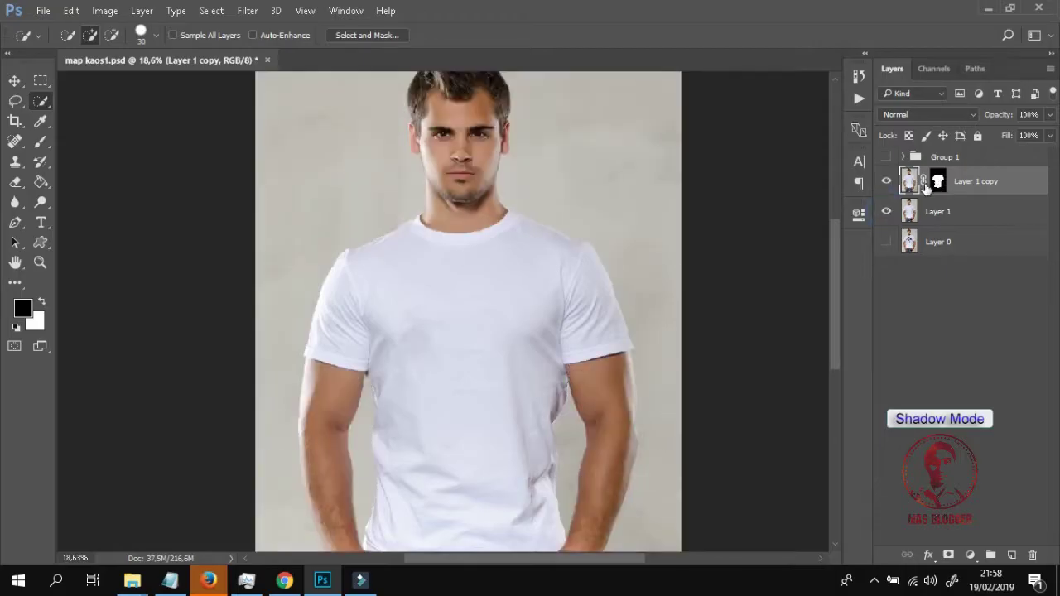
left_click(44, 15)
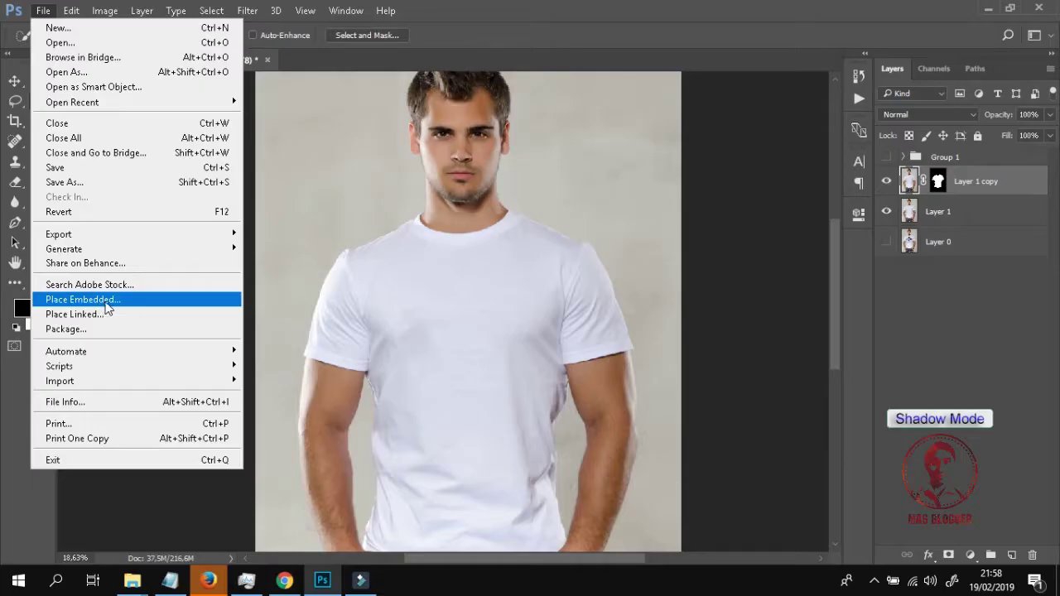
left_click(103, 302)
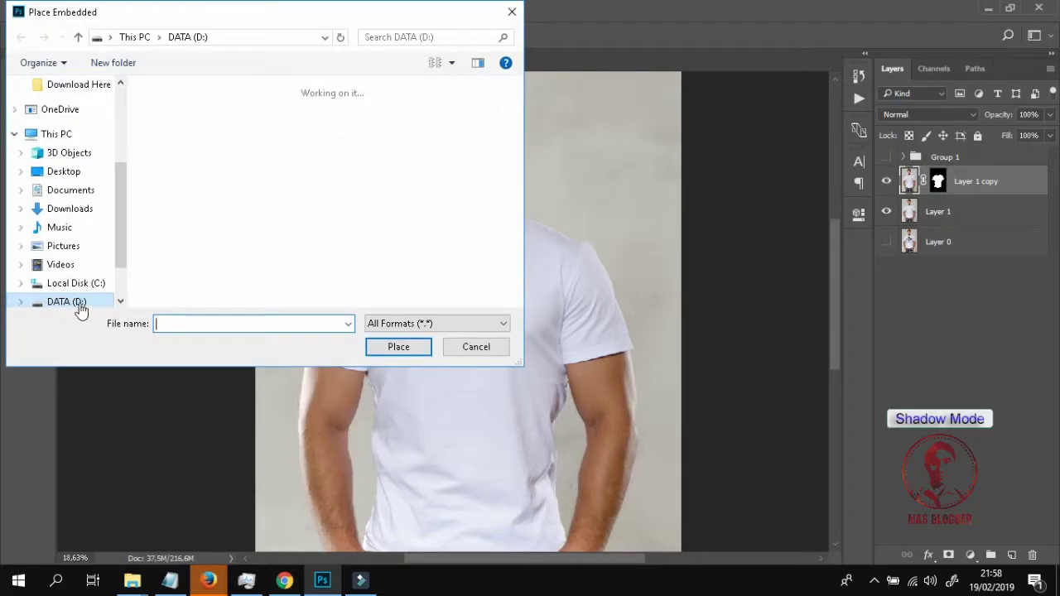
left_click(76, 303)
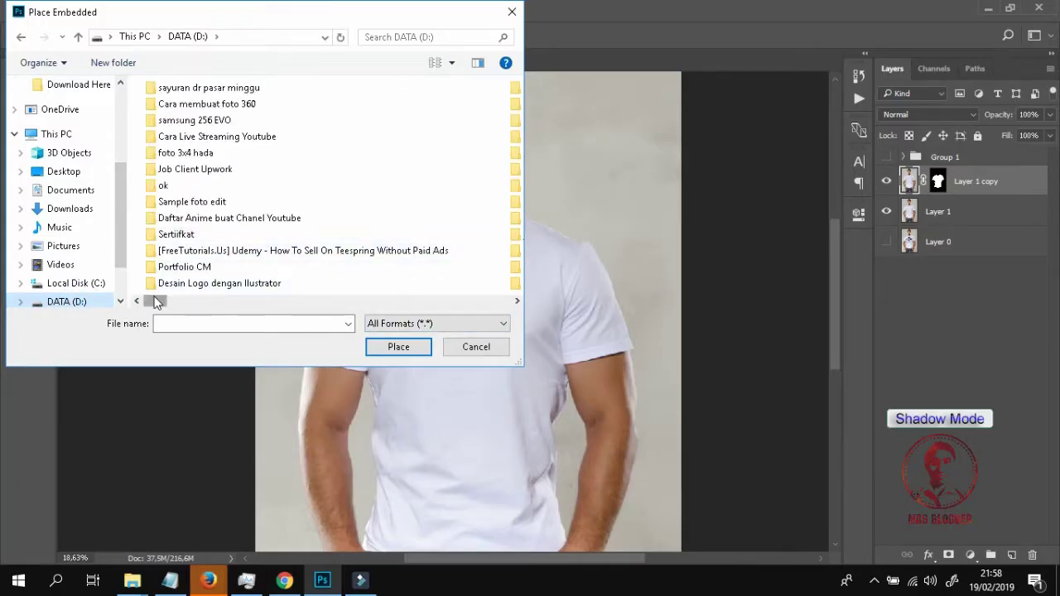
mouse_move(158, 304)
left_mouse_down()
mouse_move(252, 301)
mouse_move(113, 303)
left_mouse_up()
left_click(379, 36)
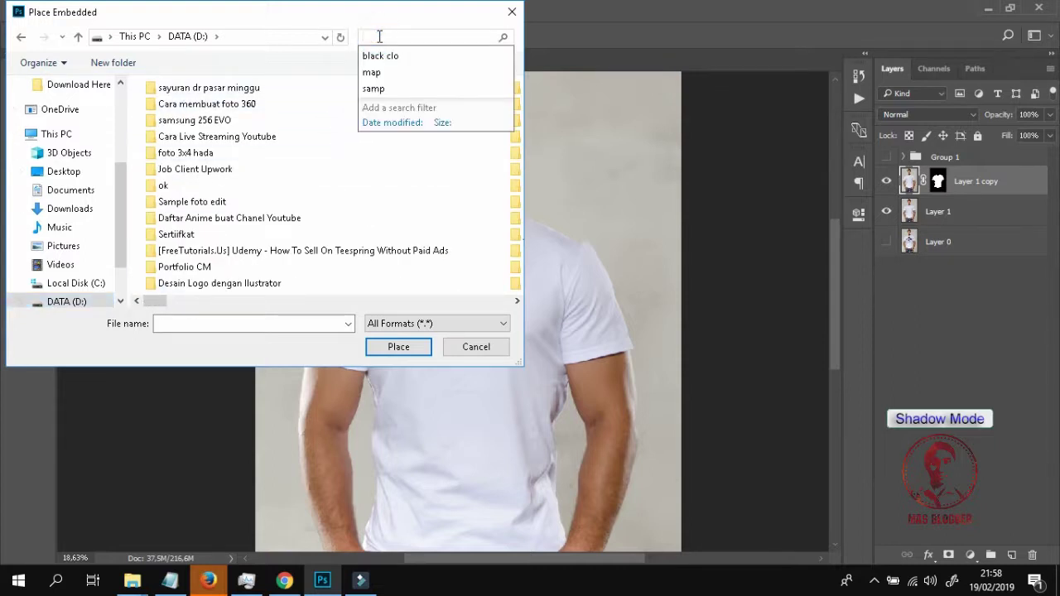
type("contoh")
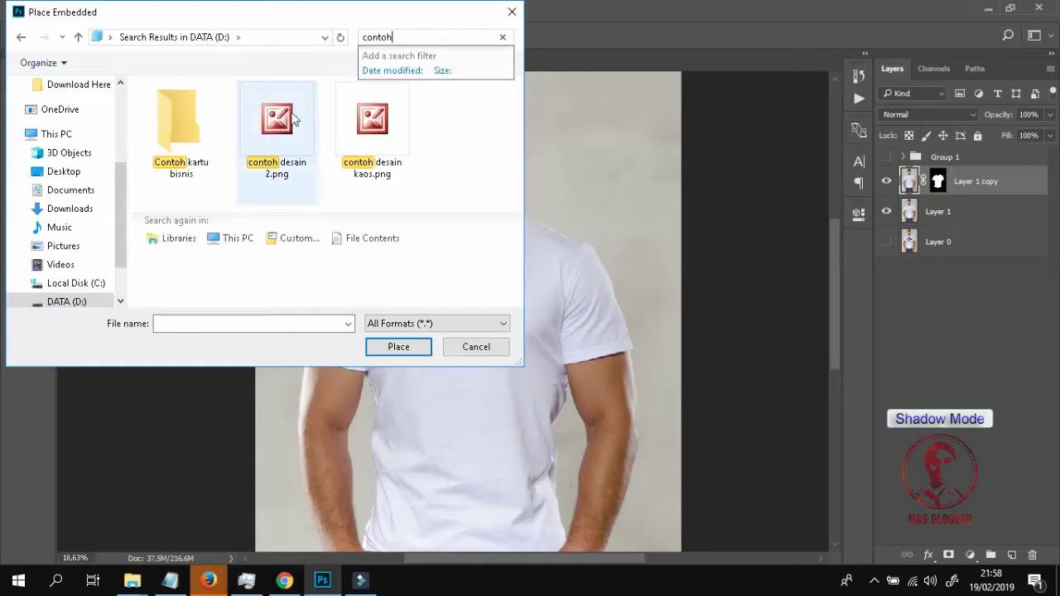
left_click(372, 139)
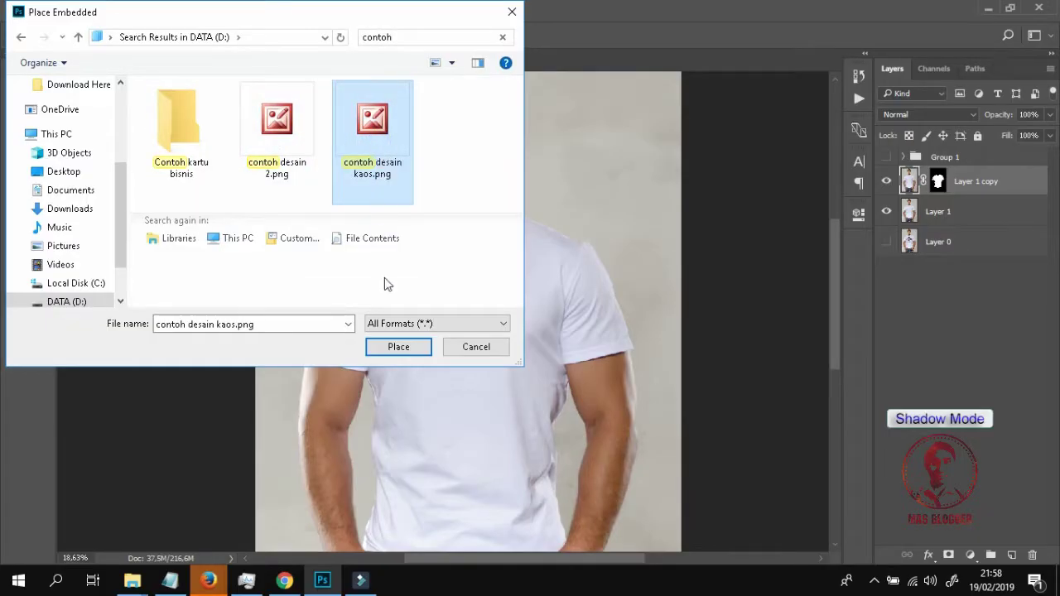
left_click(397, 351)
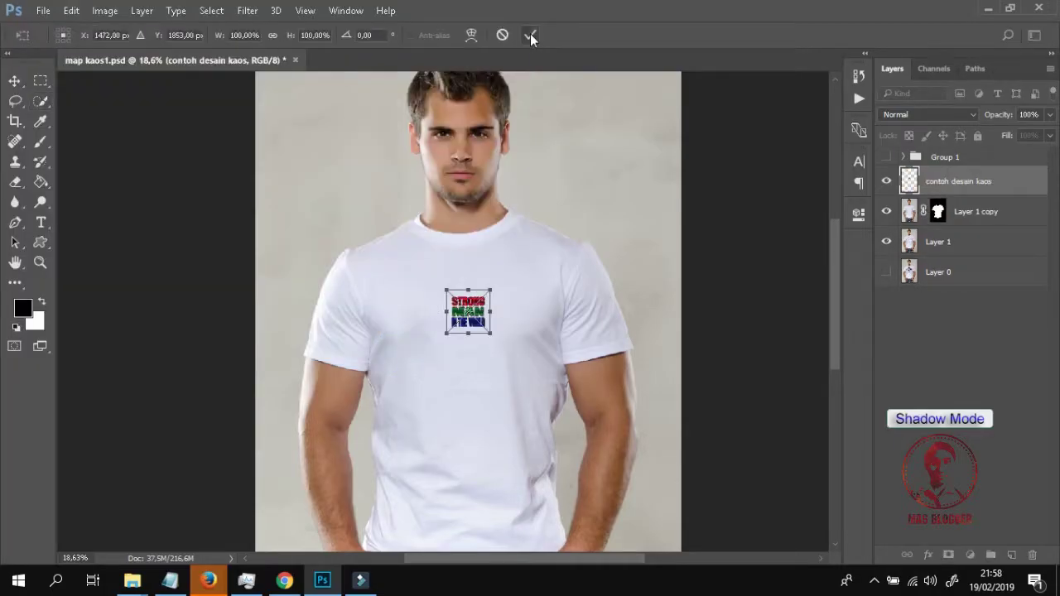
Commit the placed STRONG MAN design and scale it up to about 436%
left_click(530, 35)
key("w")
scroll(490, 328, "up", 1)
scroll(495, 307, "up", 2)
scroll(495, 307, "up", 3)
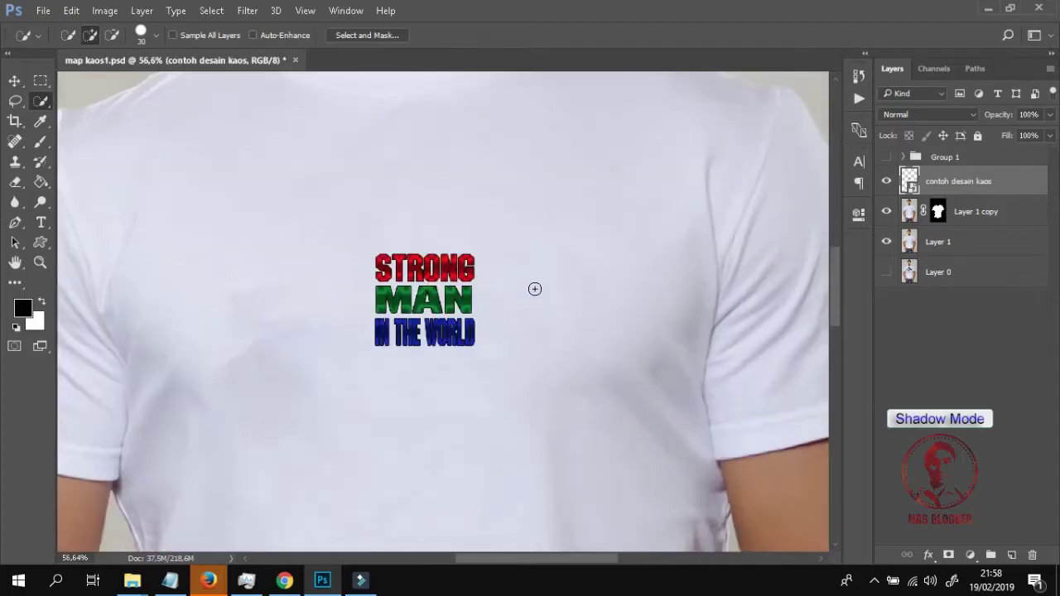
key("ctrl+t")
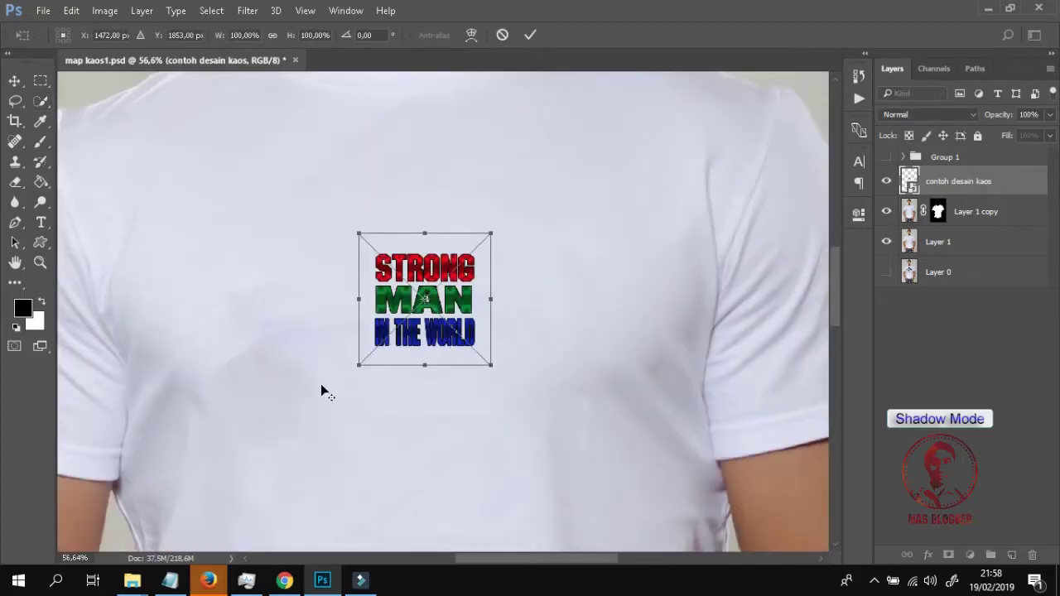
scroll(333, 384, "down", 3)
scroll(333, 383, "down", 1)
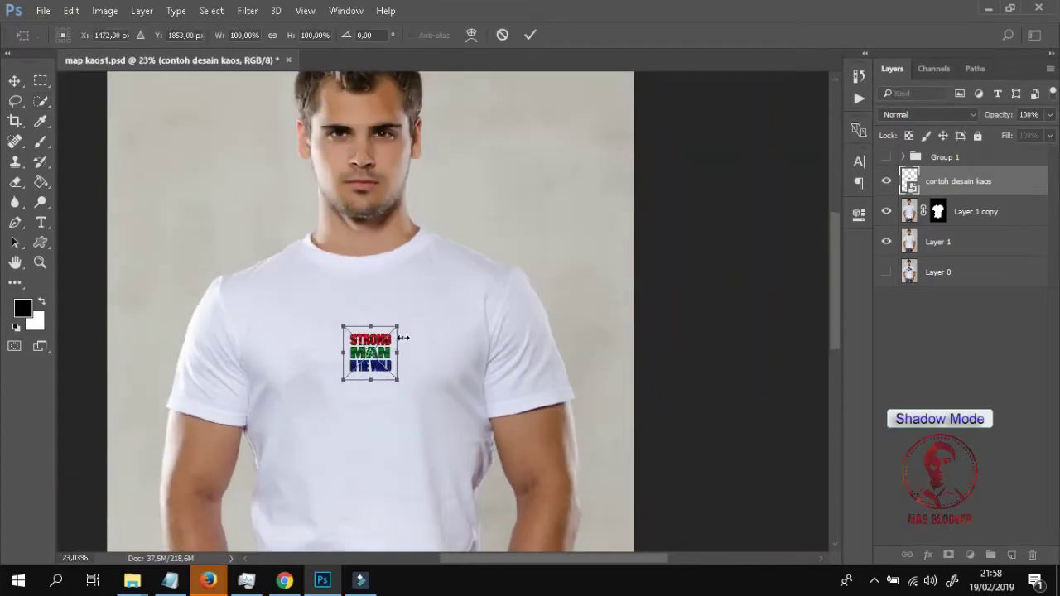
left_click_drag(399, 328, 496, 246)
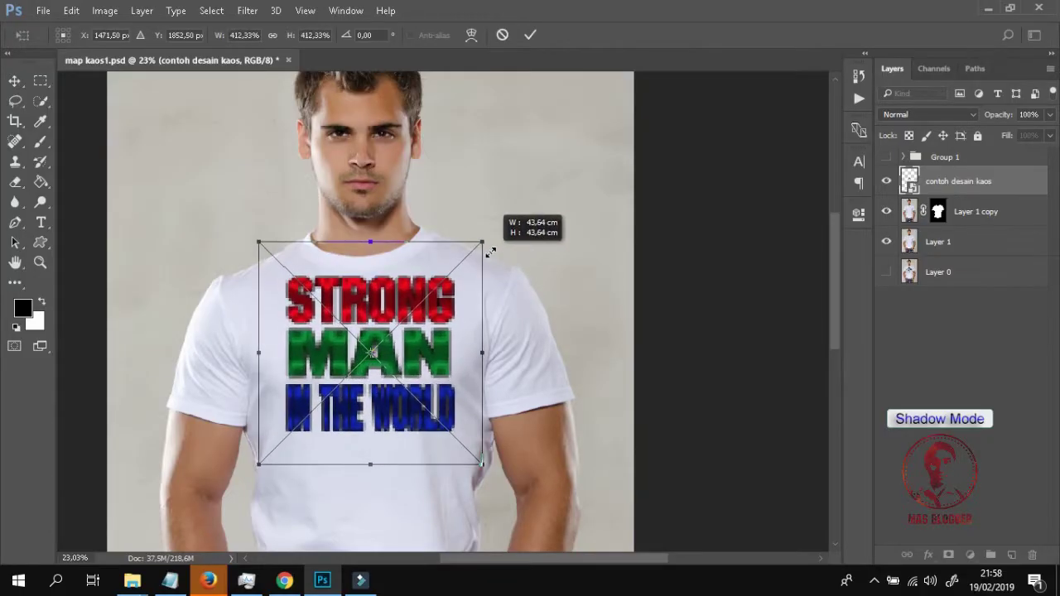
left_click(530, 35)
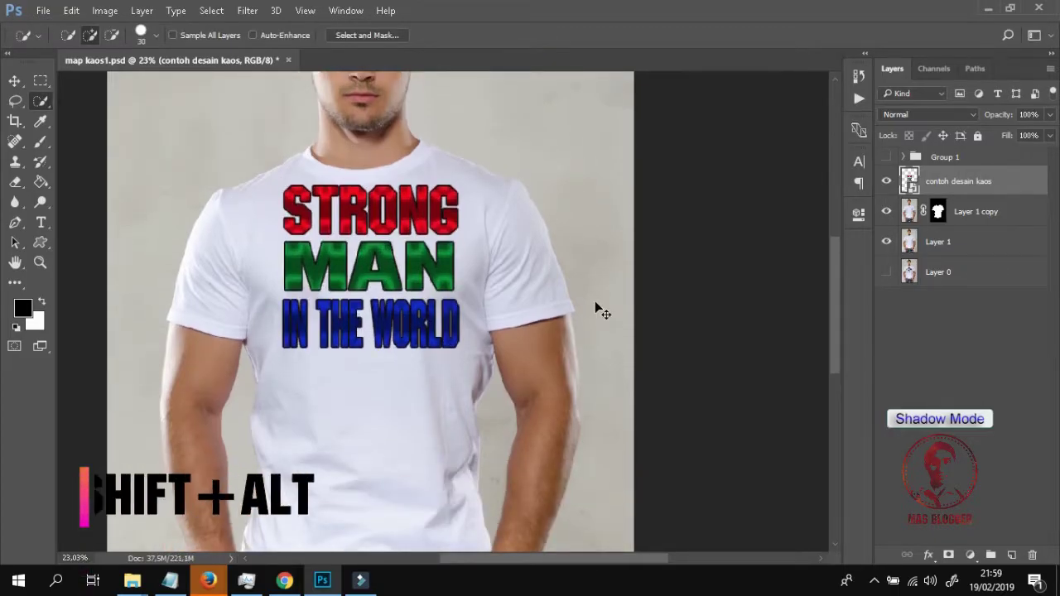
Nudge the design down onto the shirt's chest with arrow keys and apply the position
key("ctrl+t")
key("shift+Down")
key("shift+Down")
key("shift+Down")
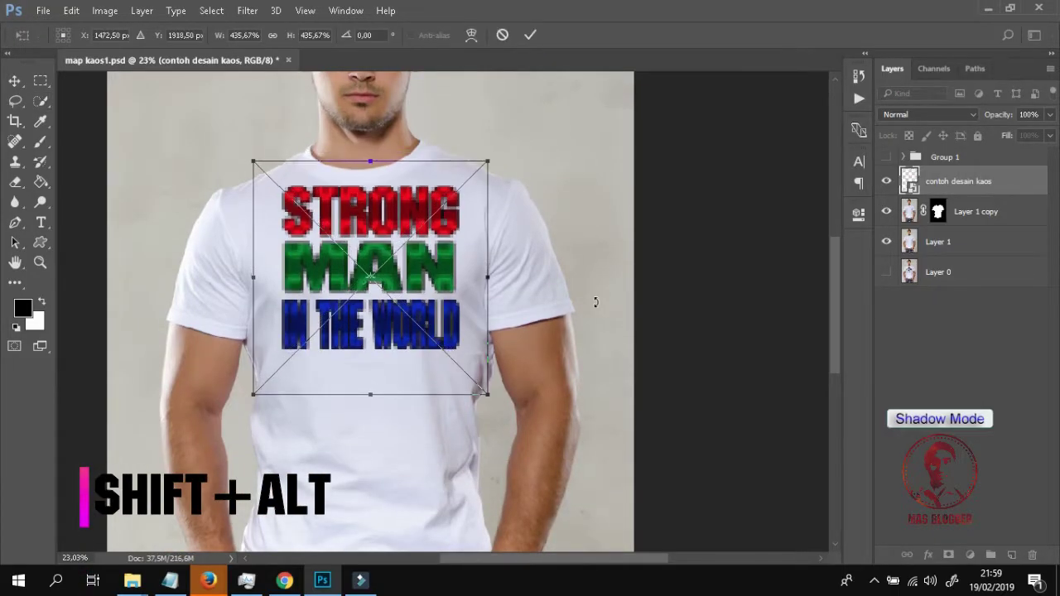
key("shift+Down")
key("shift+Down")
key("shift+Down")
key("shift+Down")
key("shift+Down")
key("shift+Down")
key("shift+Down")
key("shift+Down")
key("shift+Down")
key("Down")
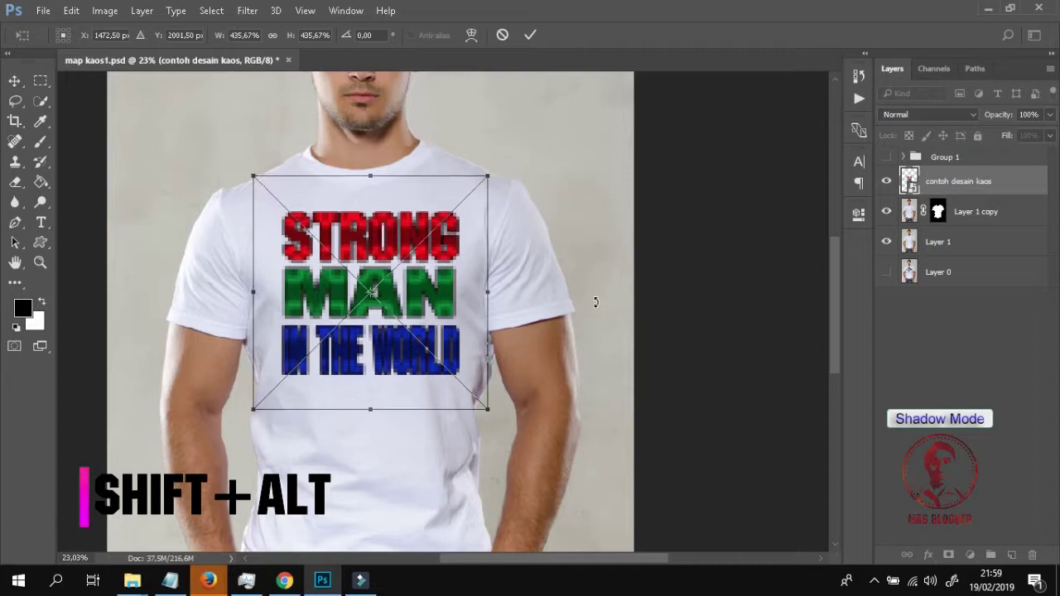
key("Down")
key("Down")
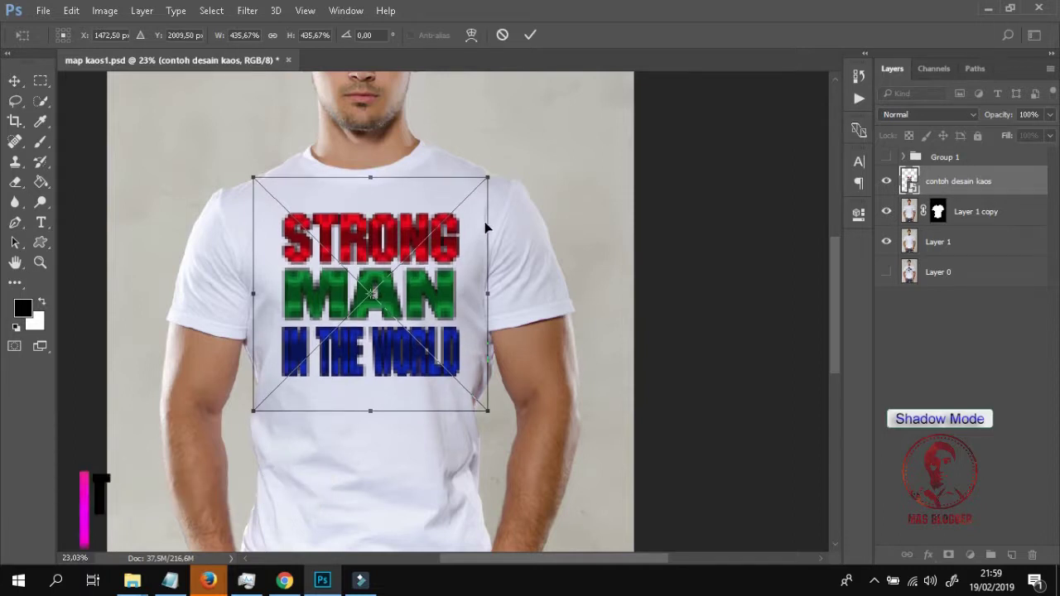
key("Up")
key("Up")
key("Up")
key("Up")
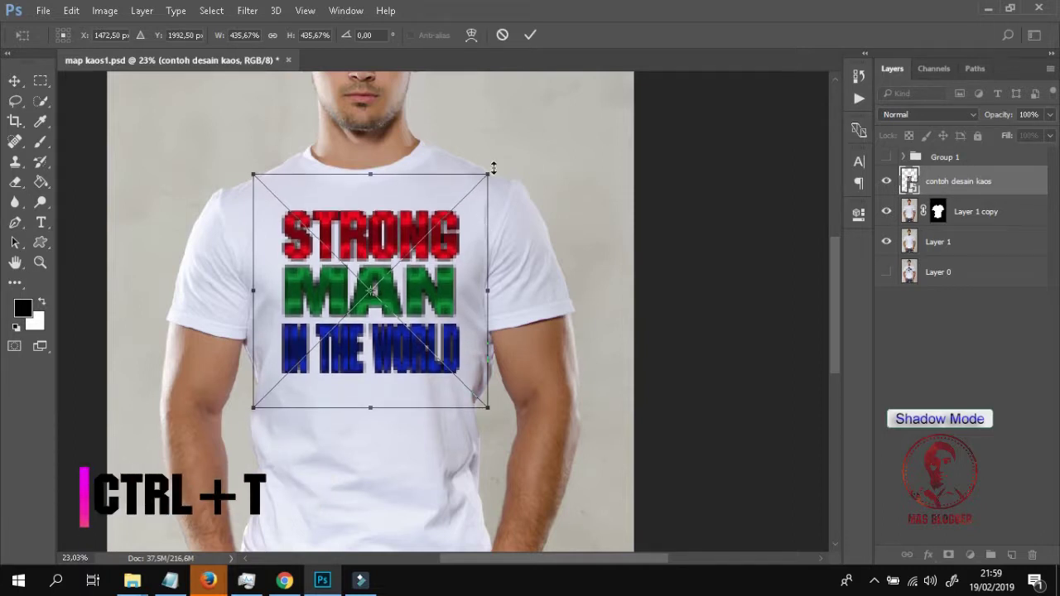
left_click(530, 35)
scroll(455, 280, "down", 2)
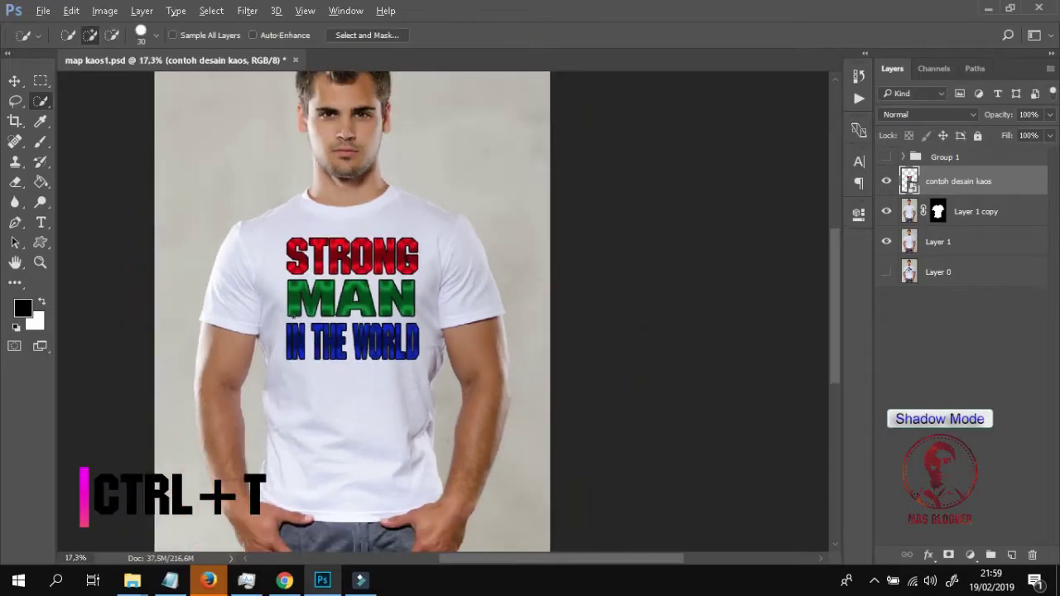
scroll(376, 282, "up", 2)
scroll(376, 281, "up", 1)
scroll(376, 282, "up", 2)
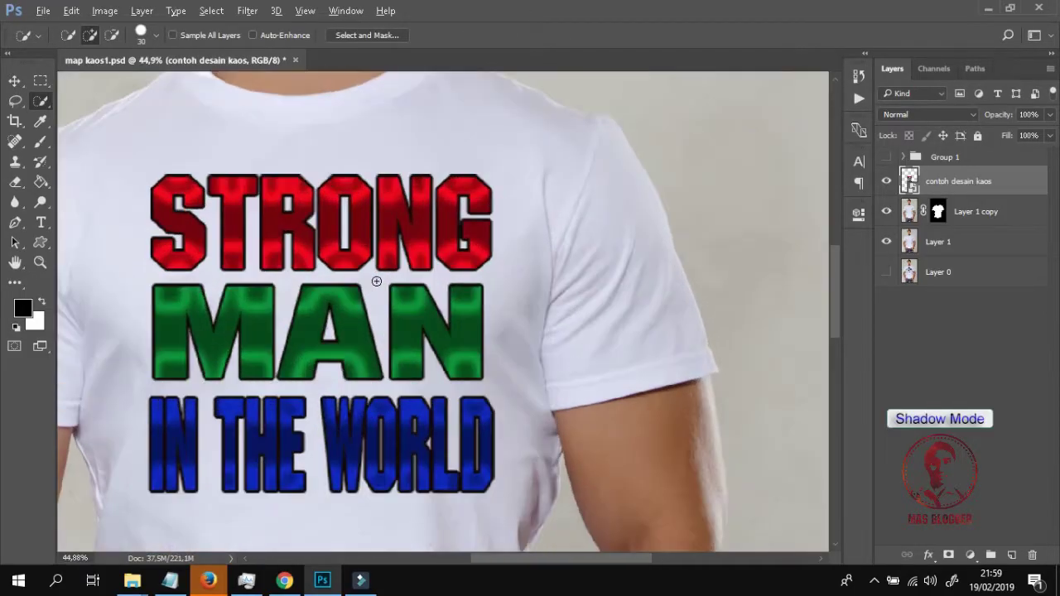
scroll(399, 300, "down", 2)
scroll(394, 303, "down", 2)
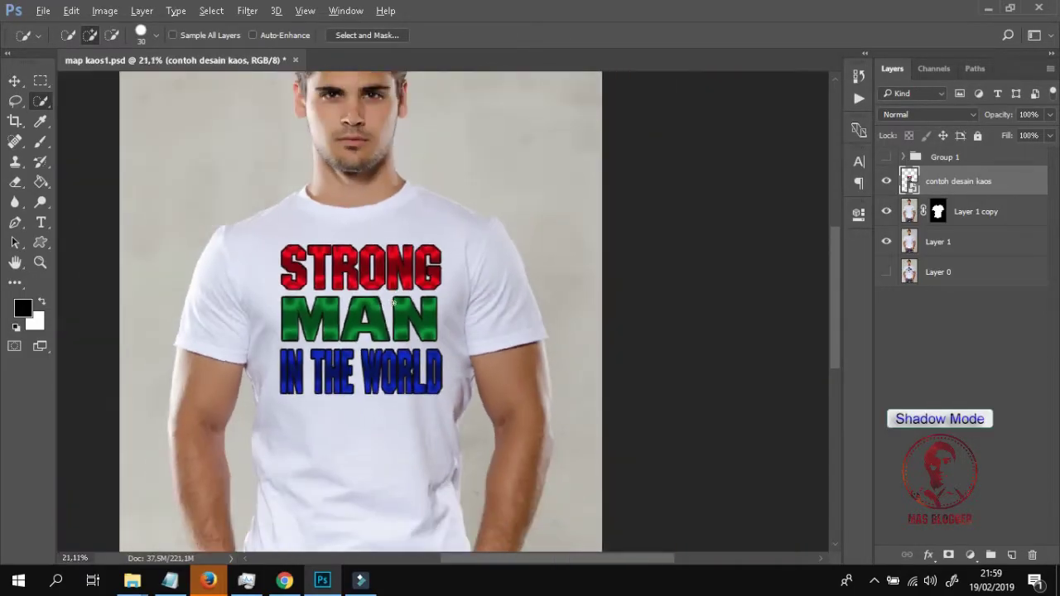
scroll(394, 303, "down", 1)
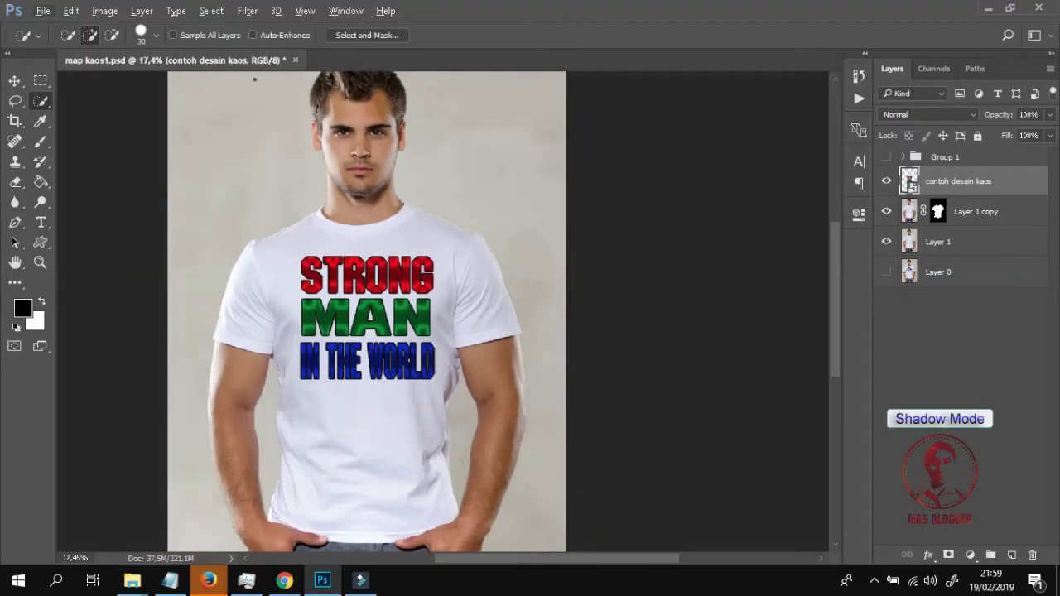
Apply a Displace filter using map kaos1.psd from the DATA (D:) drive as the map
left_click(246, 11)
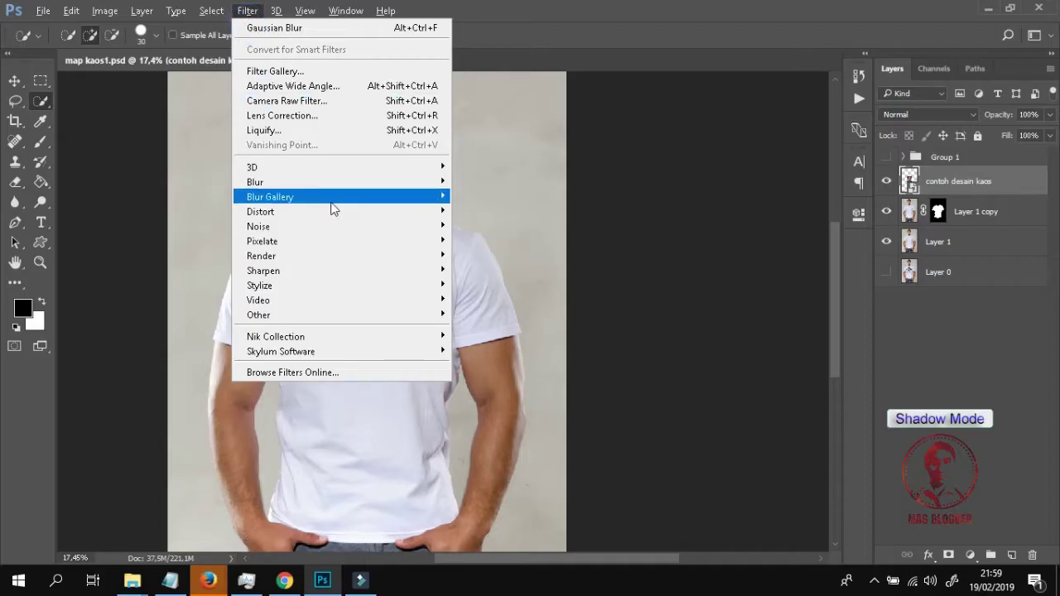
mouse_move(260, 212)
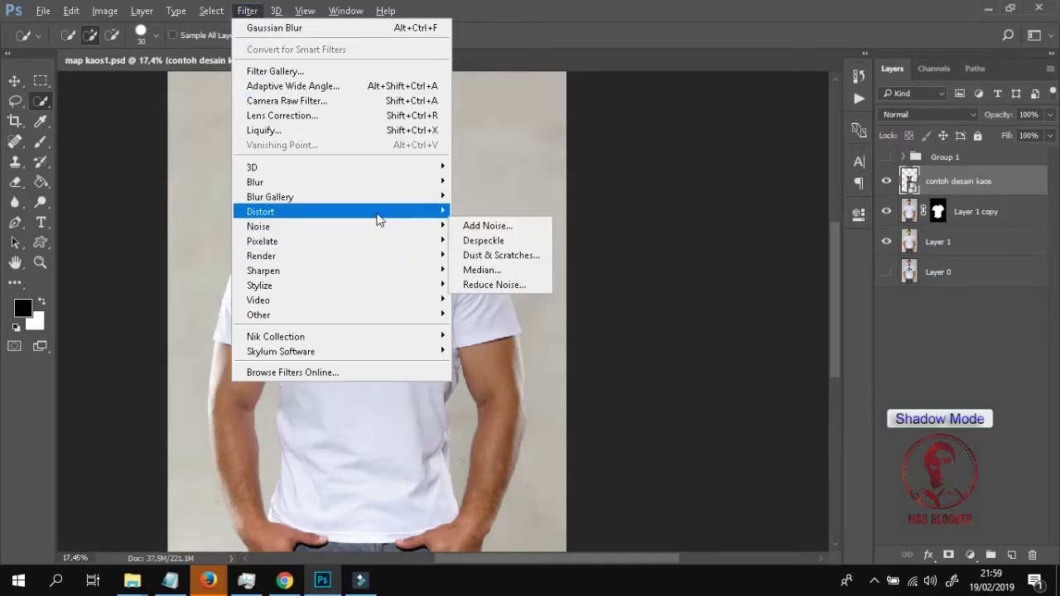
left_click(470, 214)
type("9")
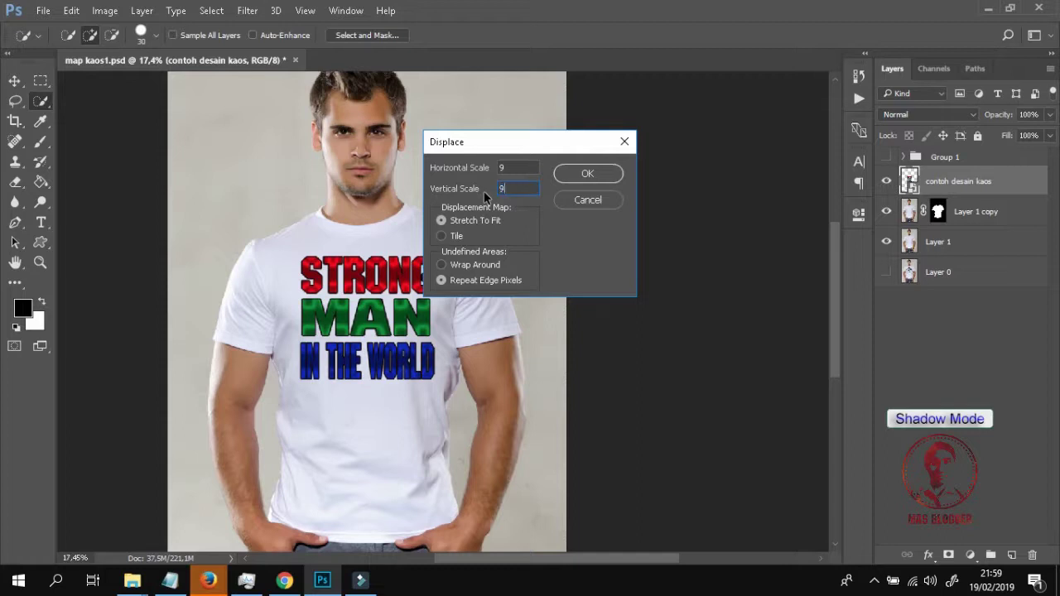
left_click(596, 175)
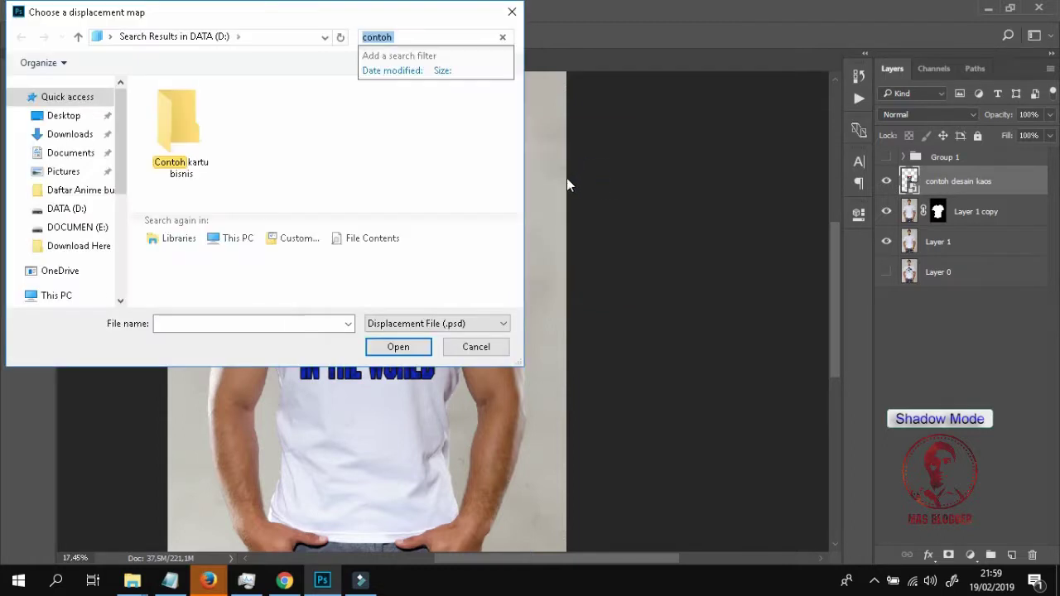
left_click(83, 212)
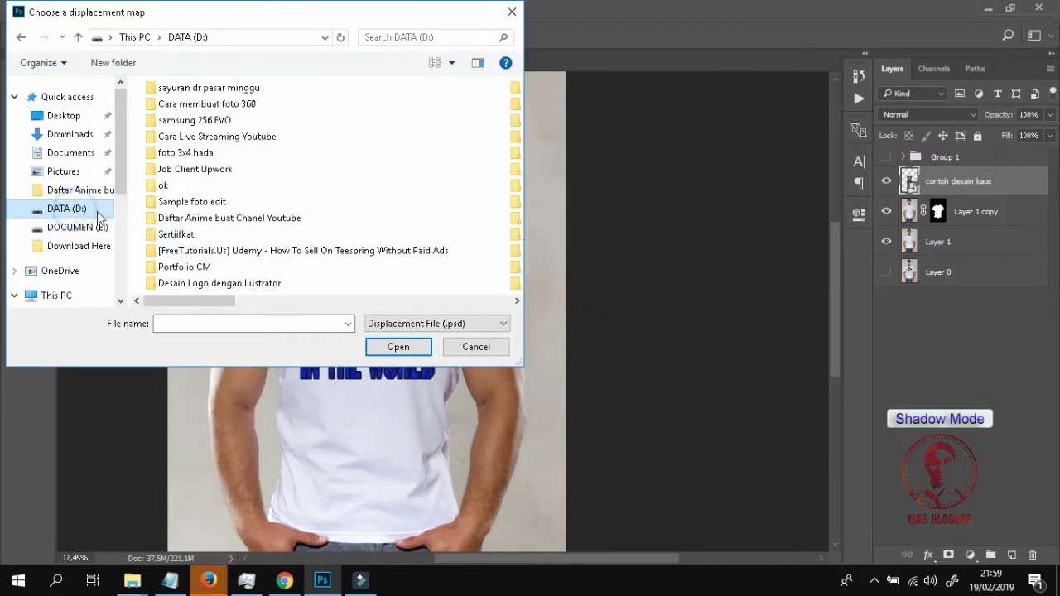
left_click(174, 323)
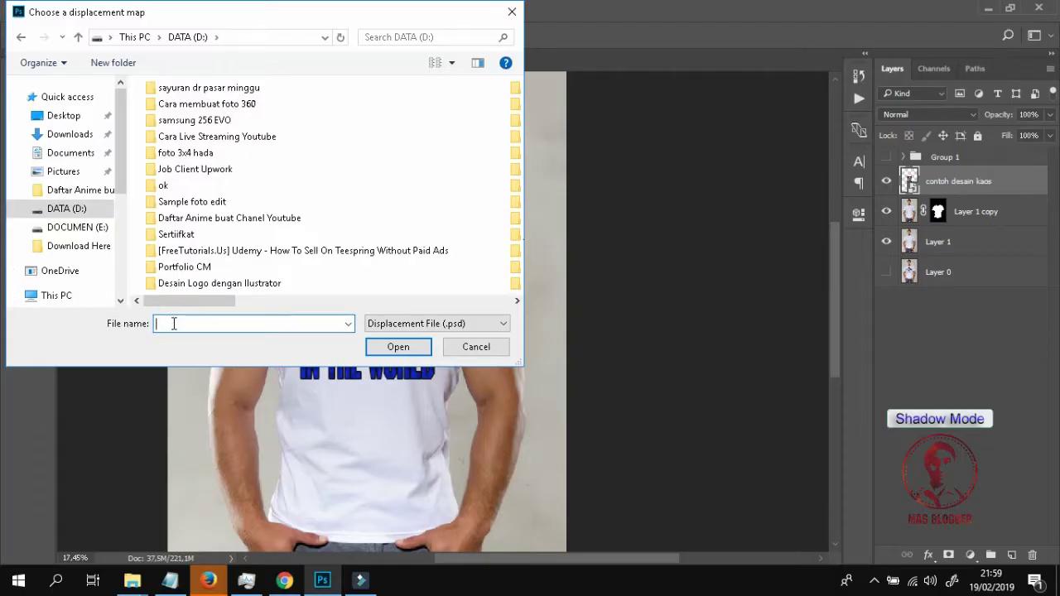
type("m")
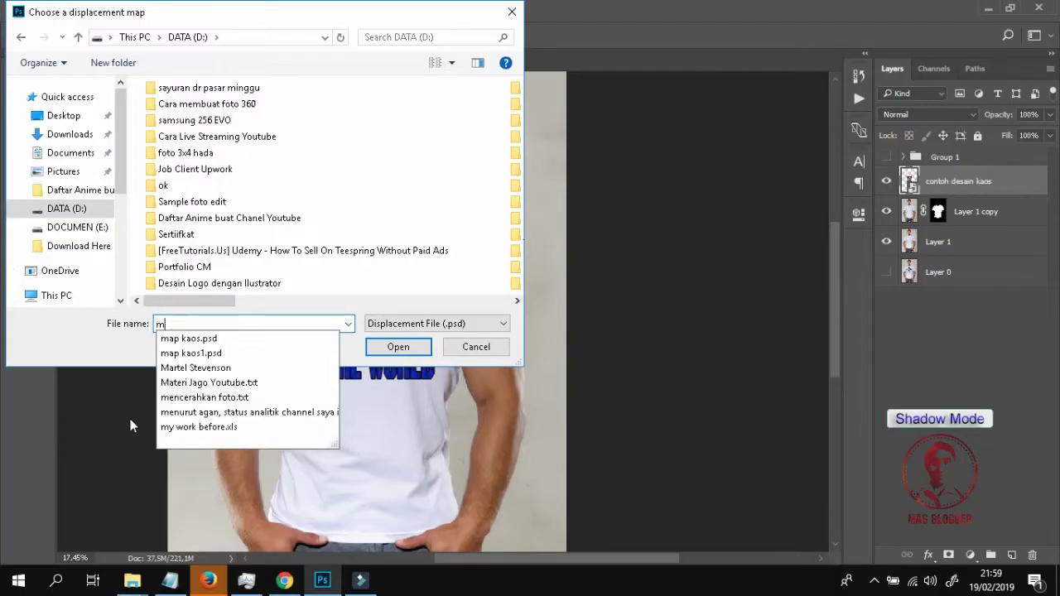
left_click(178, 356)
left_click(411, 354)
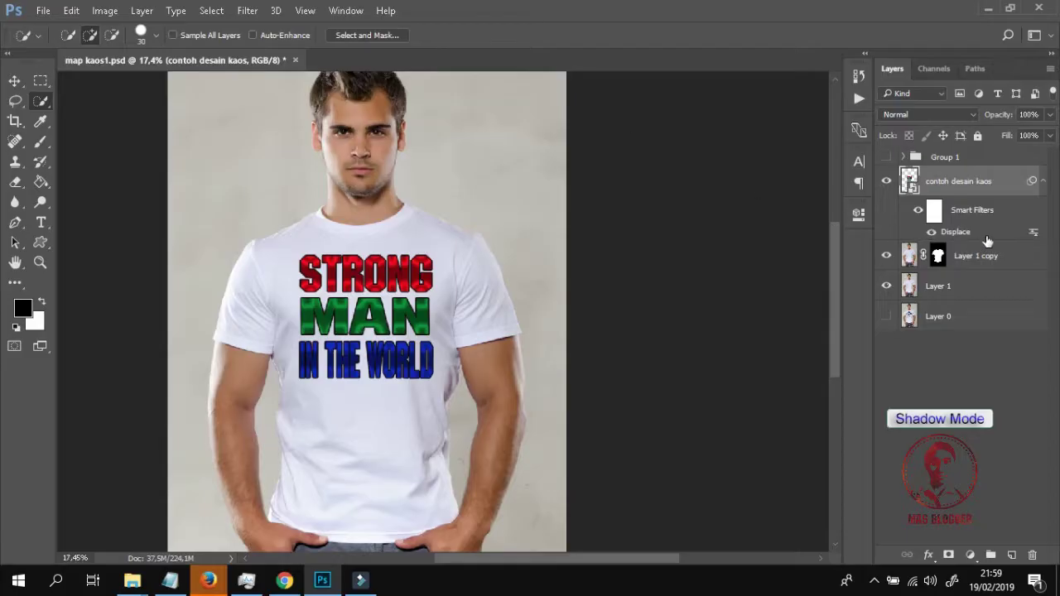
Toggle the Displace smart filter off and on to compare, leaving it visible
left_click(932, 233)
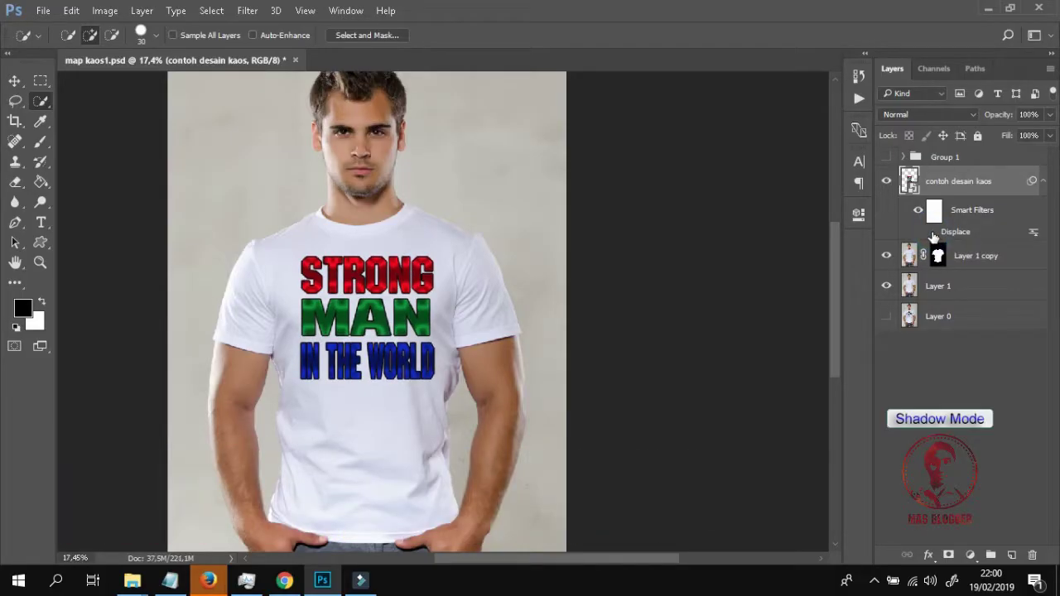
left_click(932, 233)
left_click(931, 232)
left_click(931, 232)
left_click(932, 233)
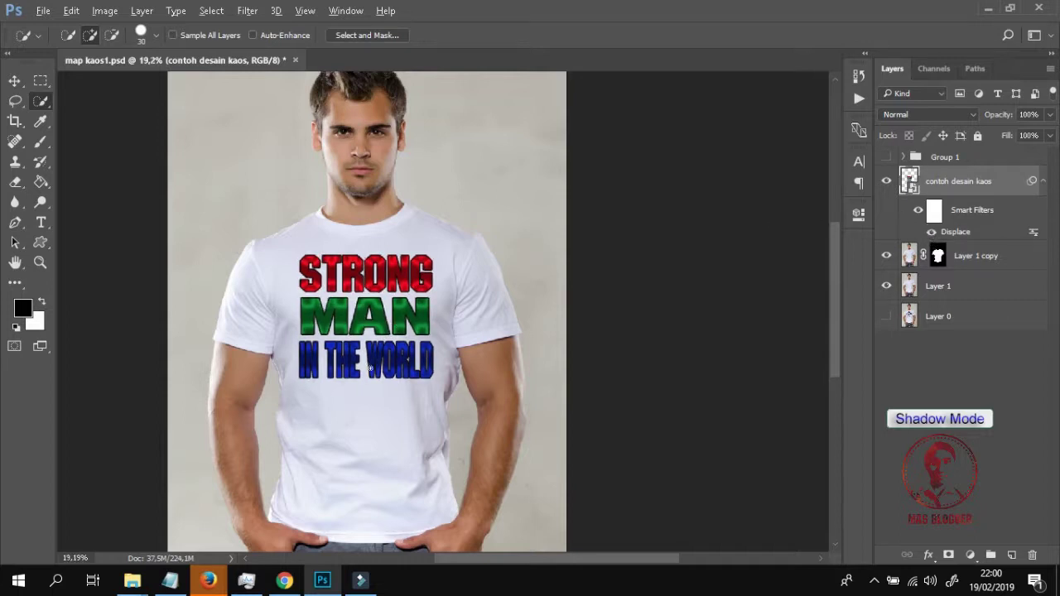
scroll(370, 369, "up", 2)
scroll(373, 312, "down", 1)
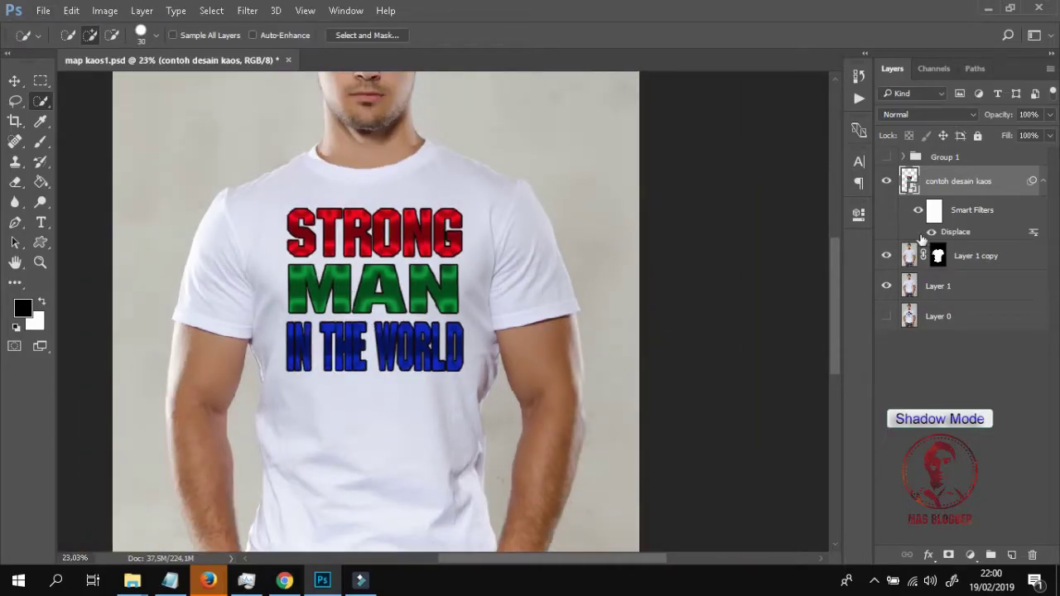
Rename the design smart-object layer to 'mockup'
double_click(958, 181)
type("mockup")
left_click(985, 243)
left_click(955, 177)
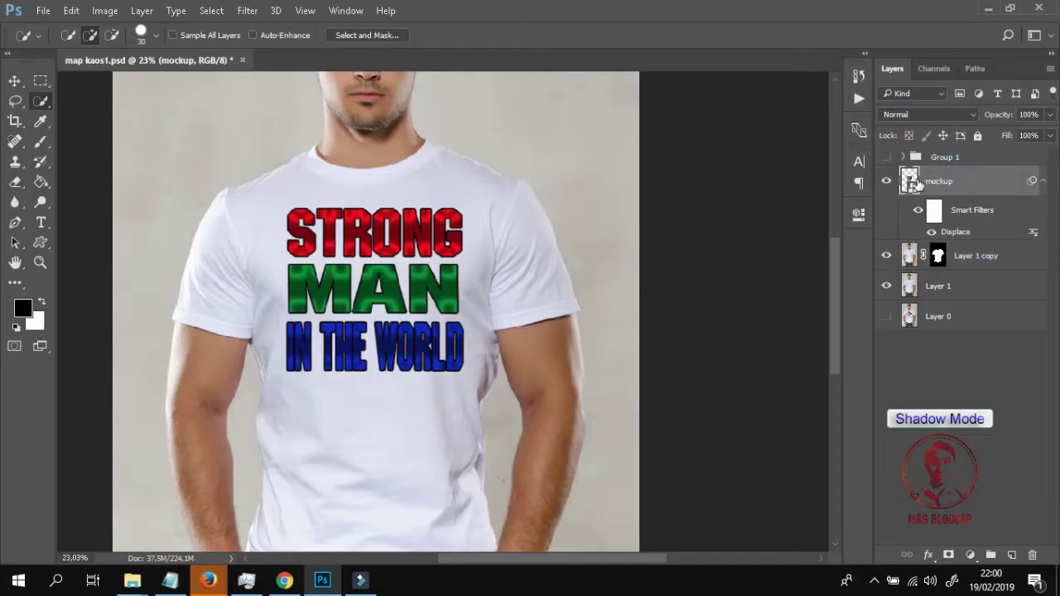
In the smart object's contents, place contoh desain kaos3.png and hide the STRONG MAN Layer 0
double_click(909, 180)
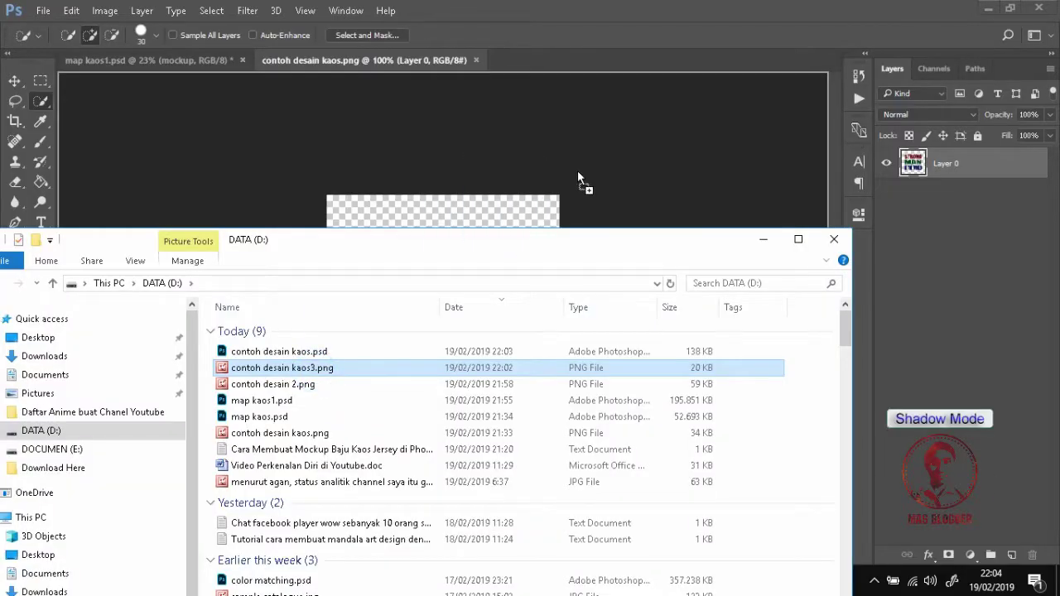
left_click_drag(273, 367, 577, 170)
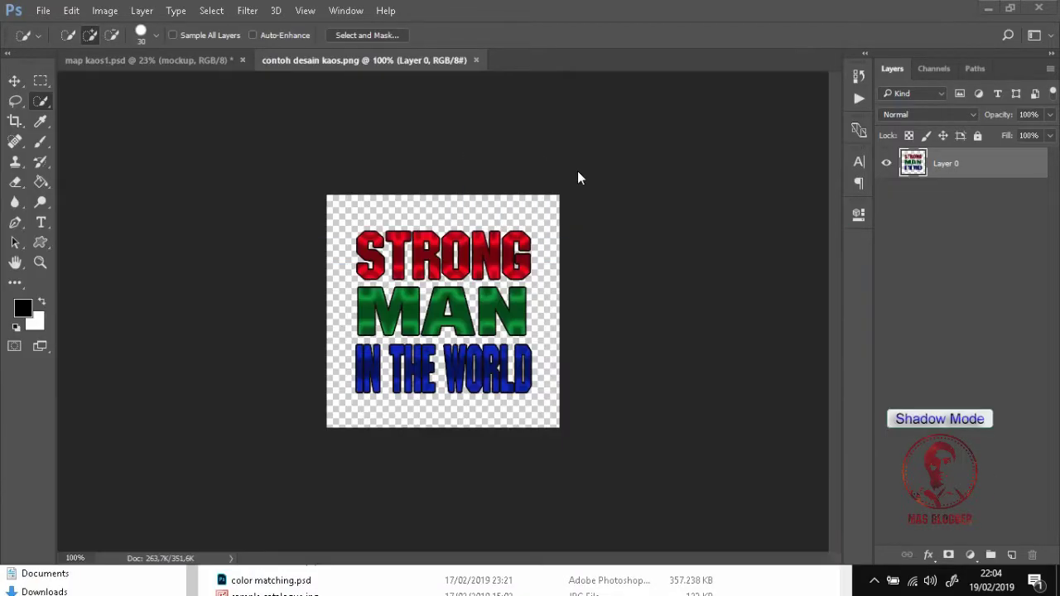
left_click(530, 36)
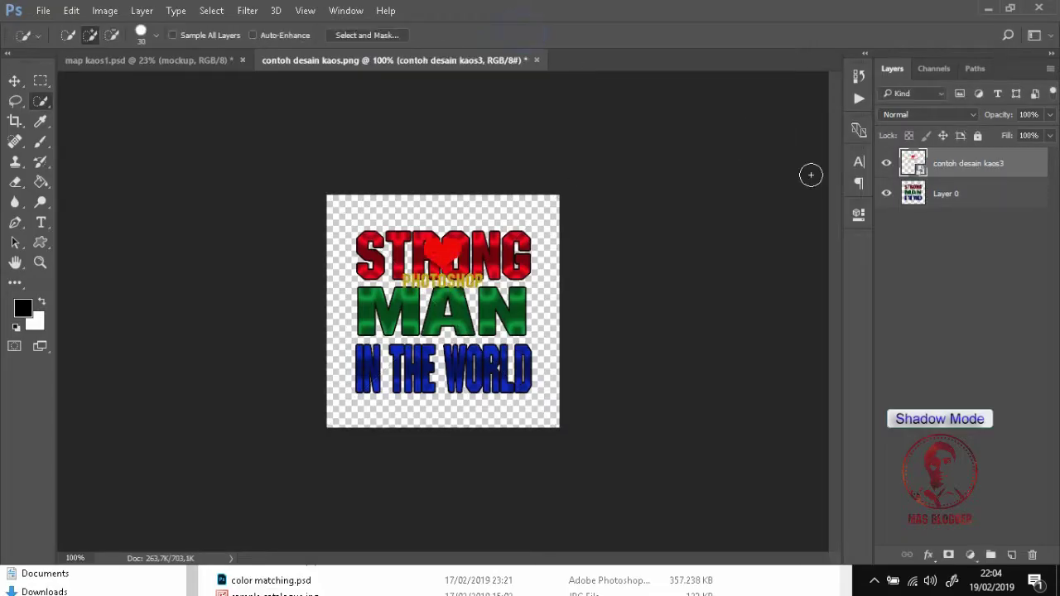
left_click(886, 194)
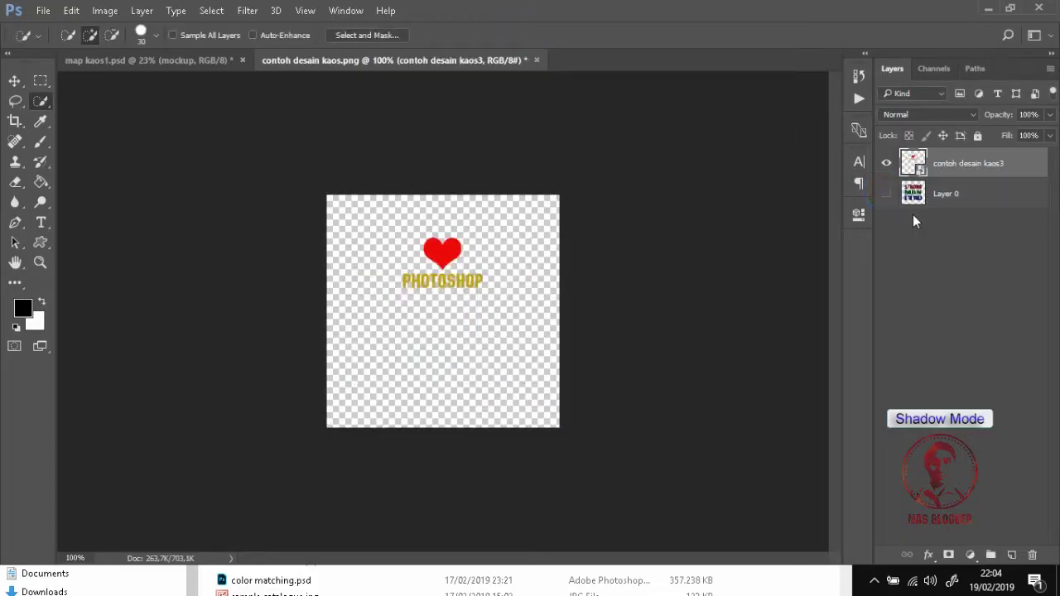
Convert the heart and PHOTOSHOP layer to a smart object, then rasterize it
right_click(997, 163)
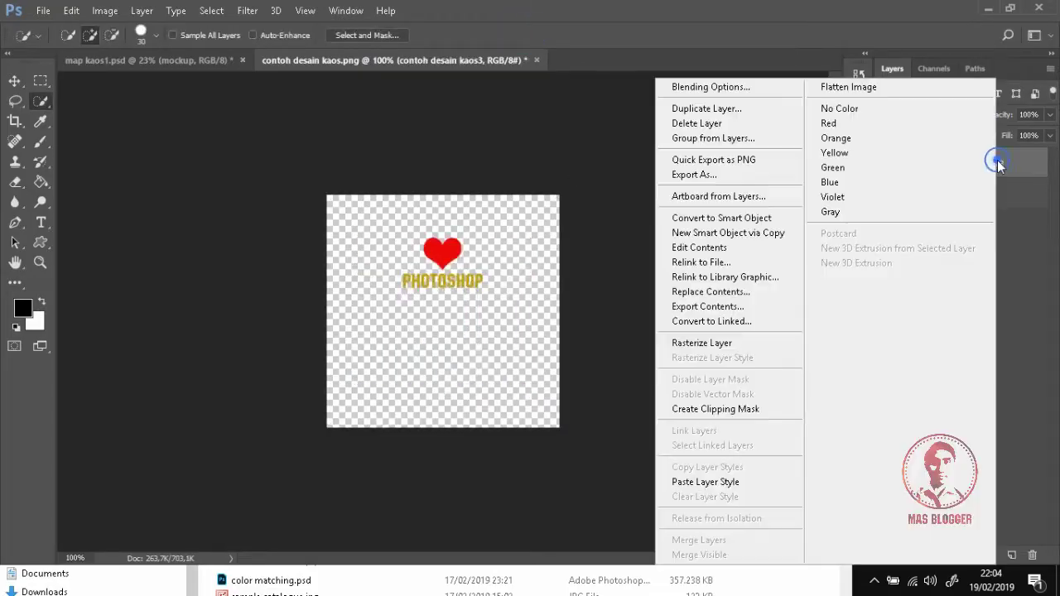
left_click(728, 218)
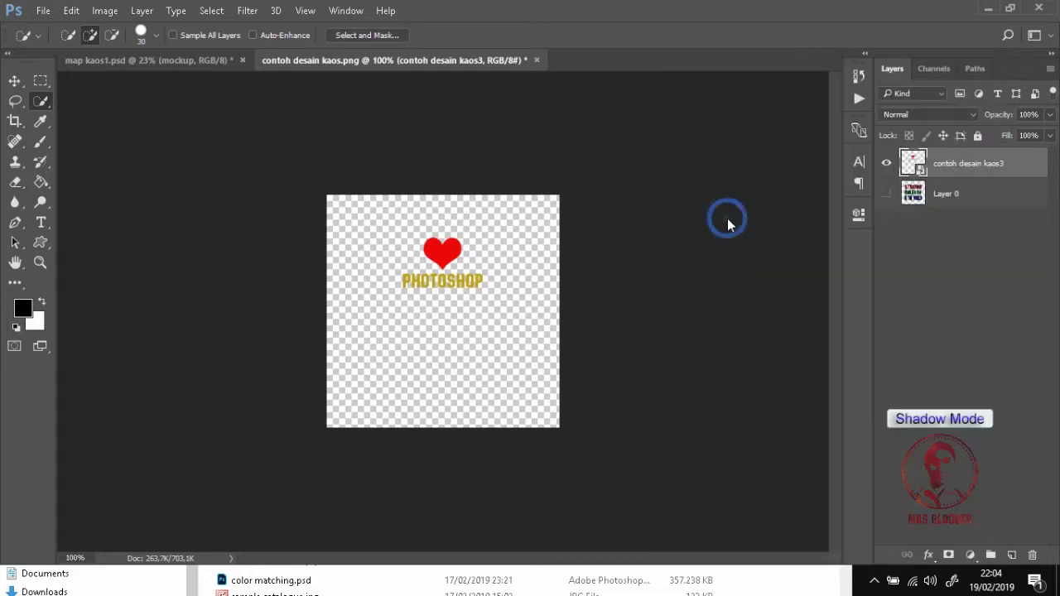
right_click(1005, 169)
left_click(756, 341)
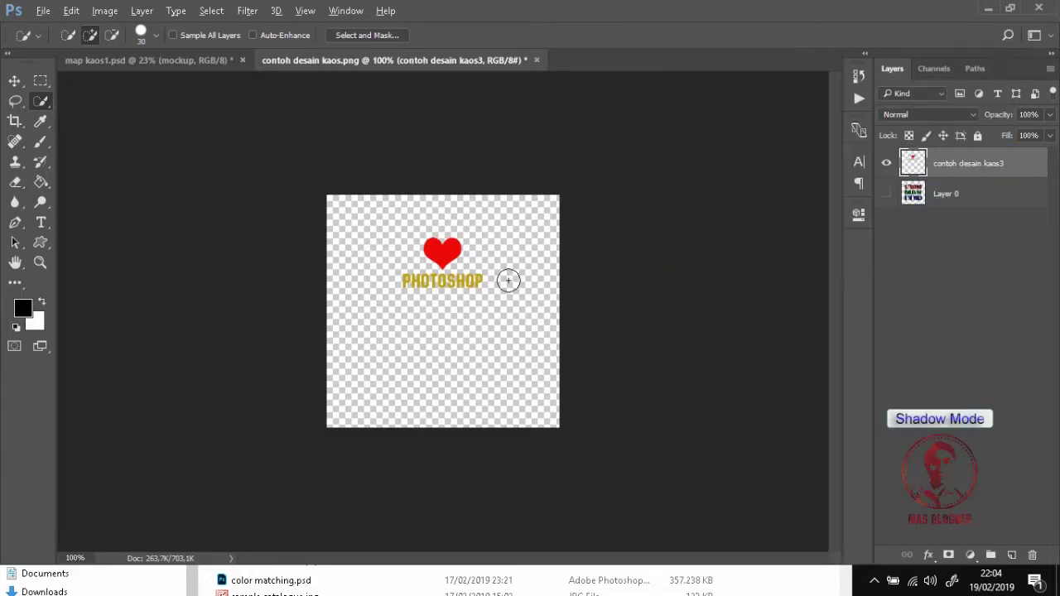
scroll(510, 285, "up", 2)
scroll(509, 287, "up", 2)
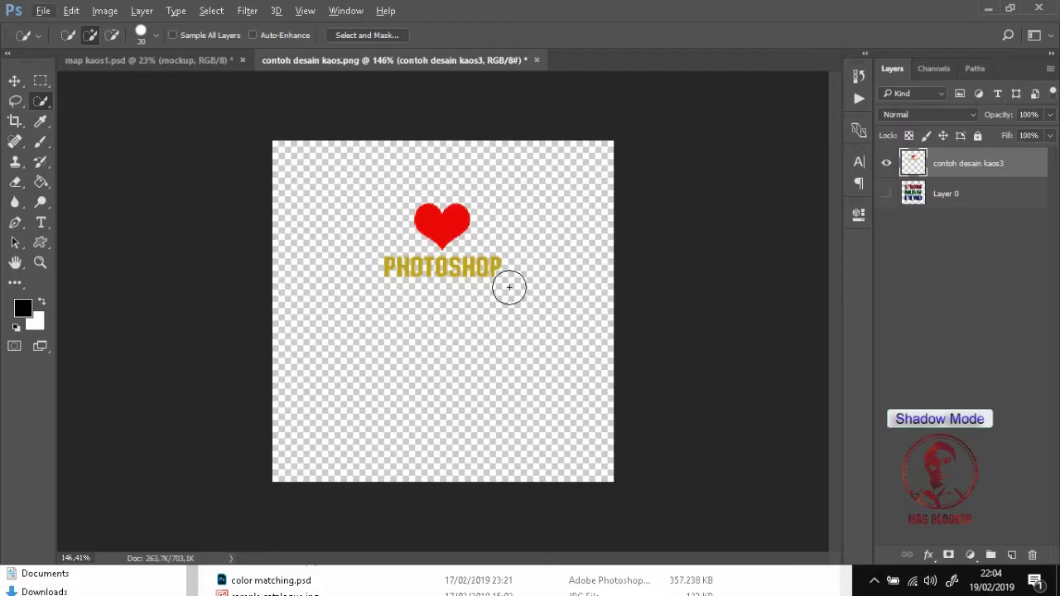
Save the design as PNG, replacing contoh desain kaos.png, then return to map kaos1.psd
left_click(43, 11)
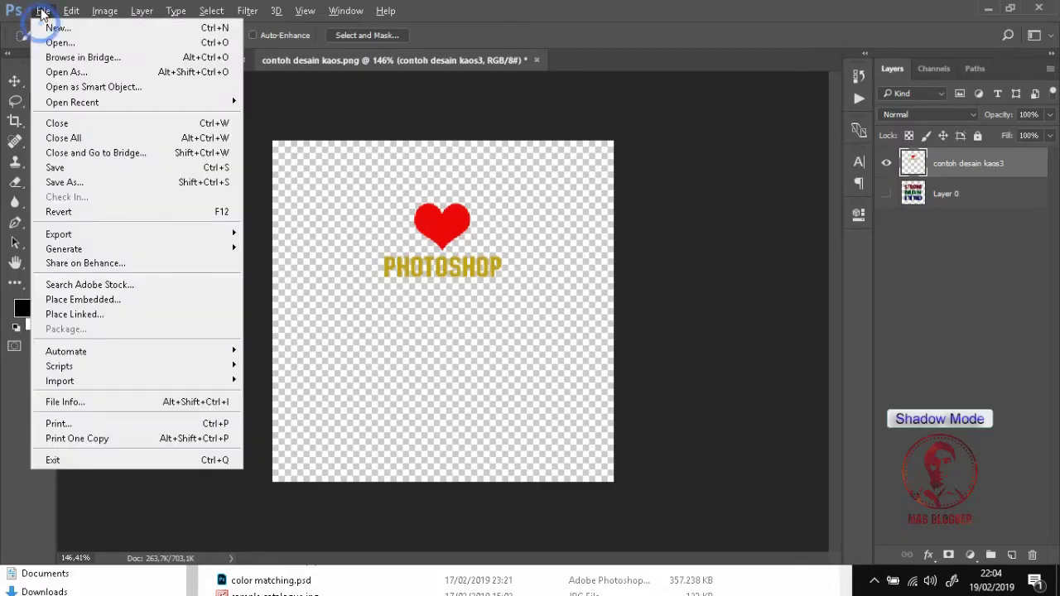
left_click(81, 183)
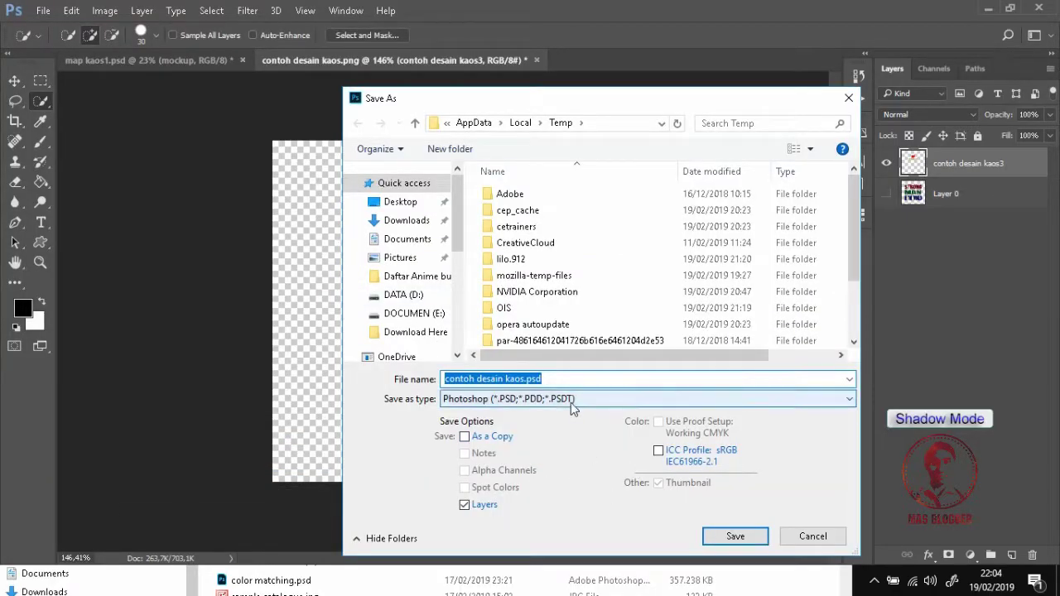
left_click(571, 399)
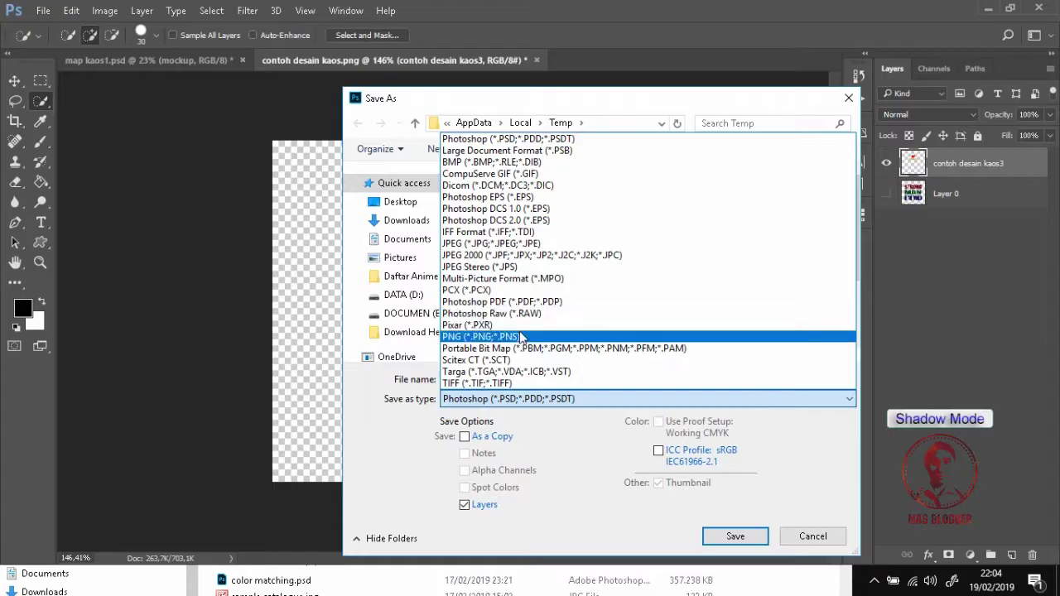
left_click(488, 336)
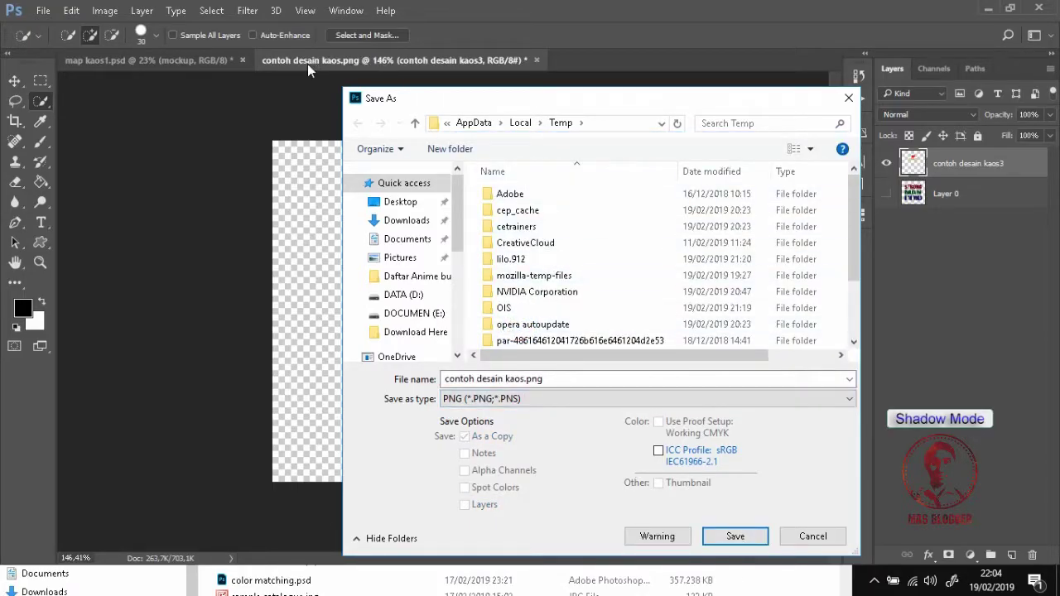
left_click(744, 537)
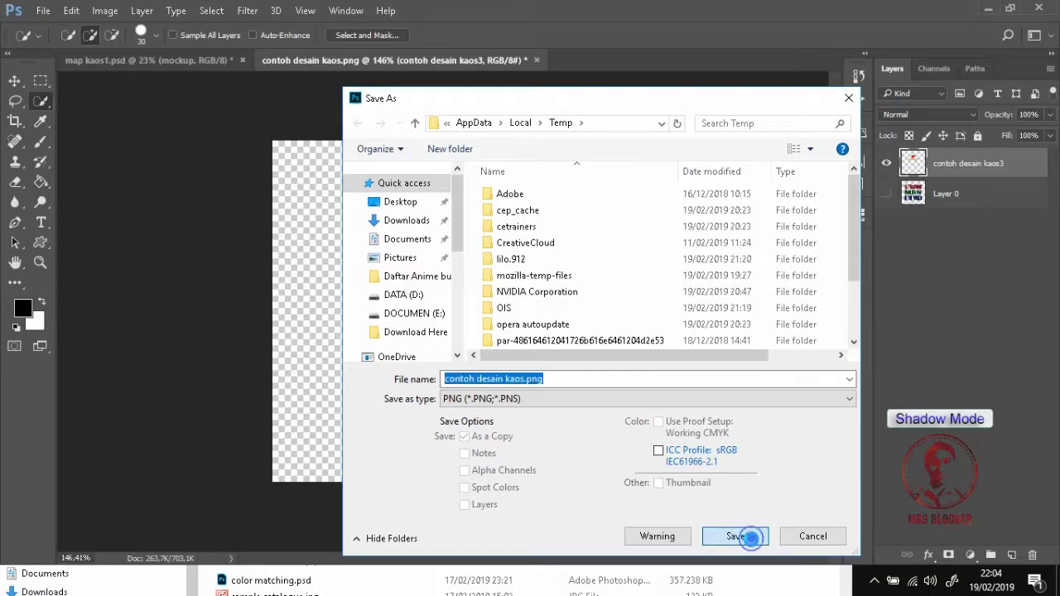
left_click(571, 292)
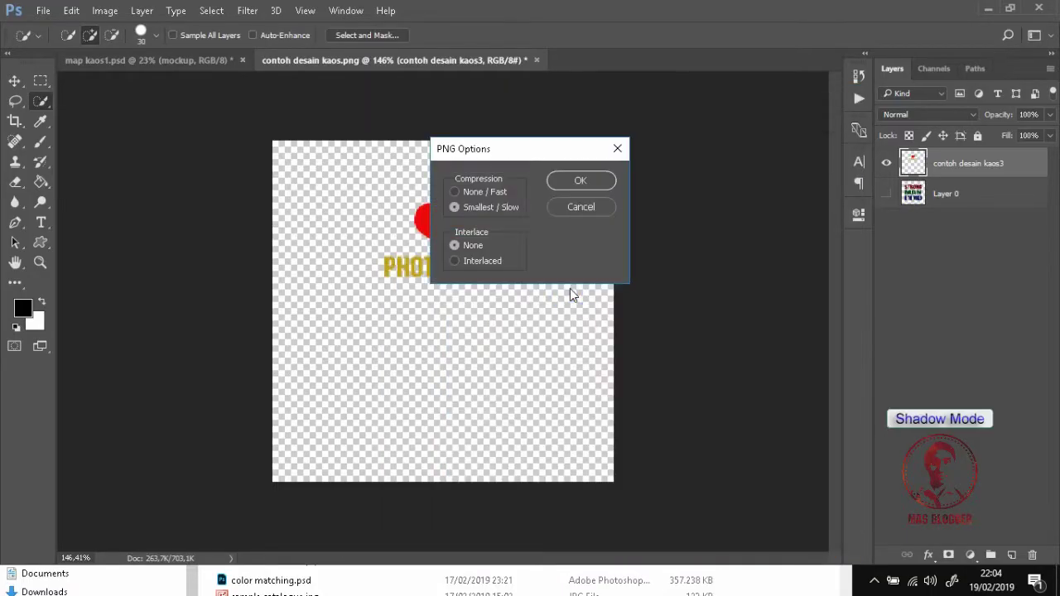
left_click(577, 182)
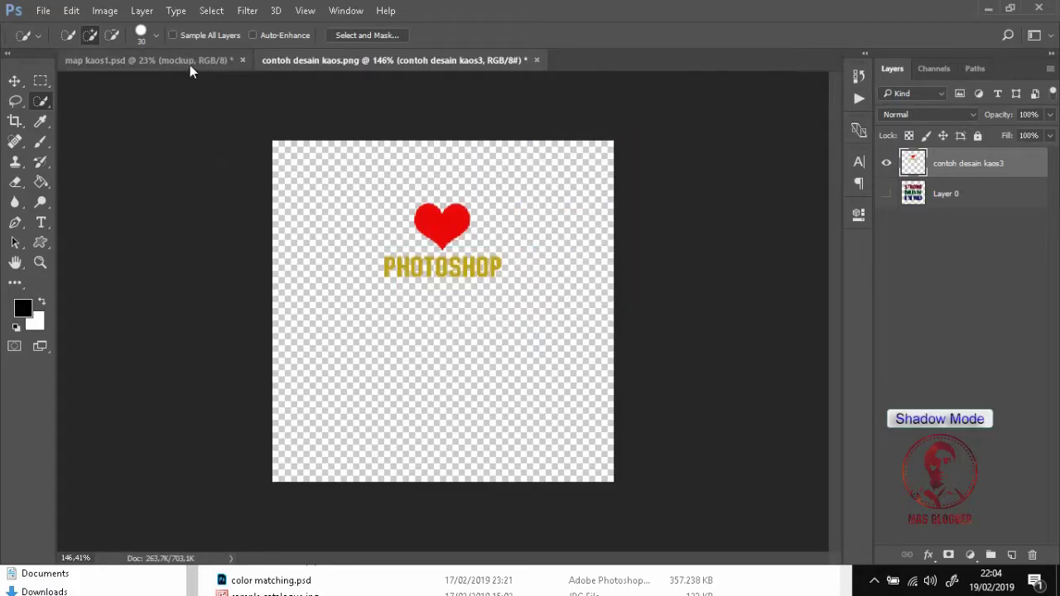
left_click(188, 63)
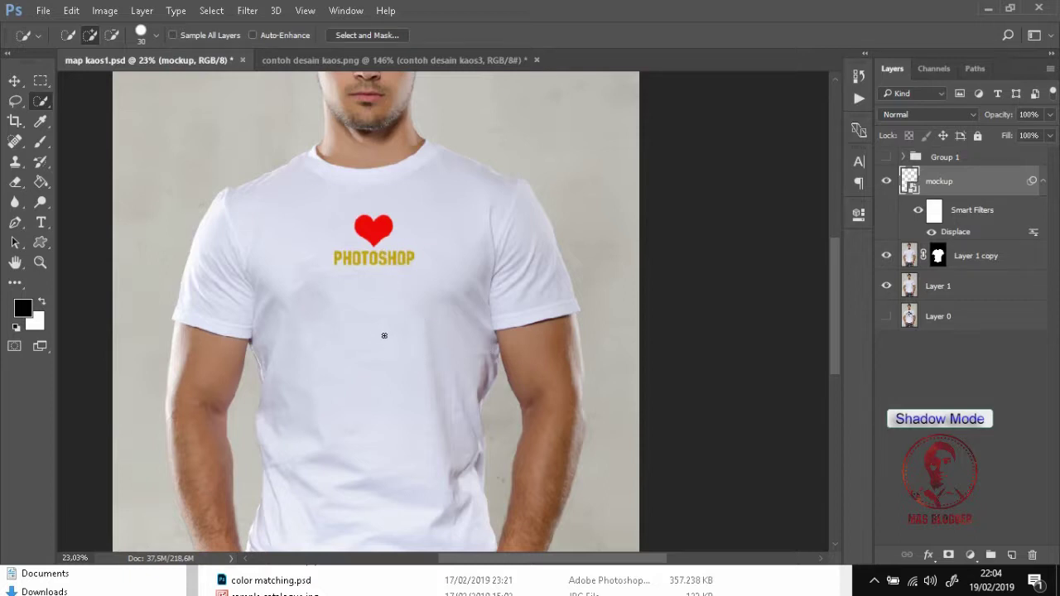
Enlarge the heart design with Free Transform and move it lower on the shirt's chest
scroll(469, 336, "down", 1)
scroll(471, 336, "down", 1)
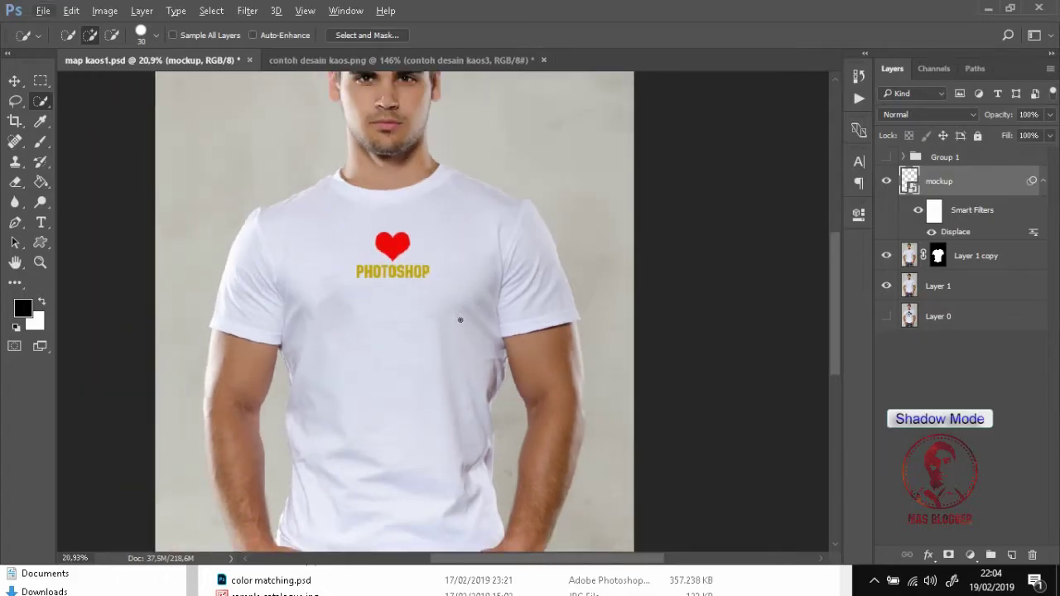
key("ctrl+t")
left_click(428, 258)
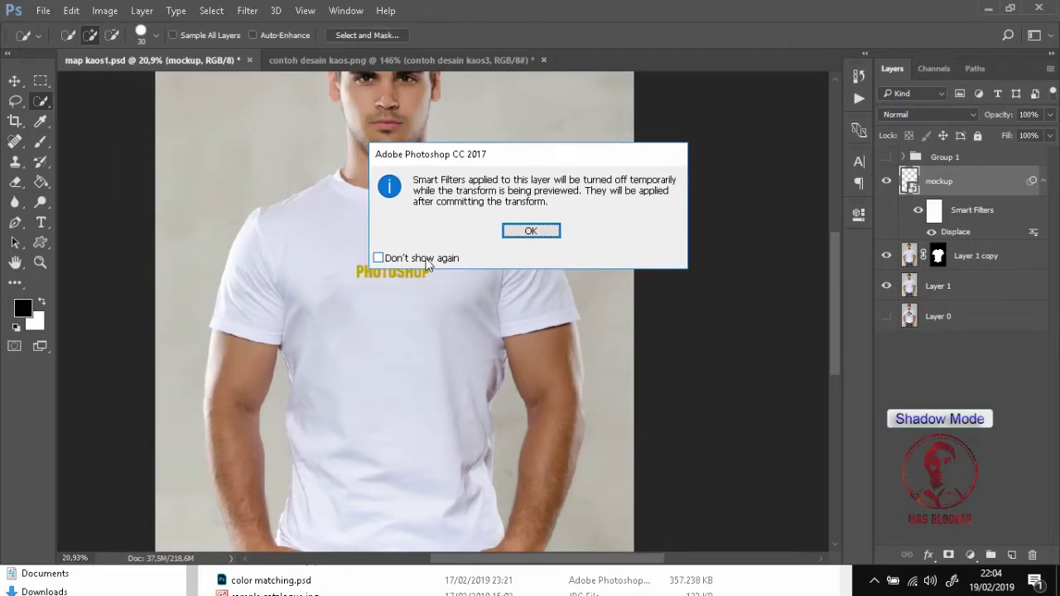
left_click(522, 232)
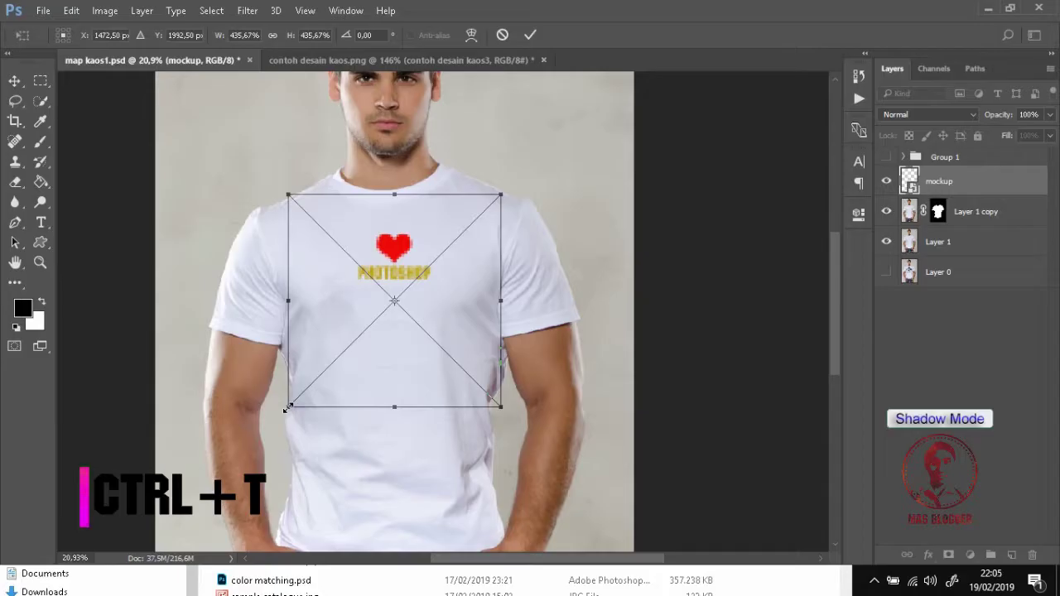
left_click_drag(286, 408, 231, 464)
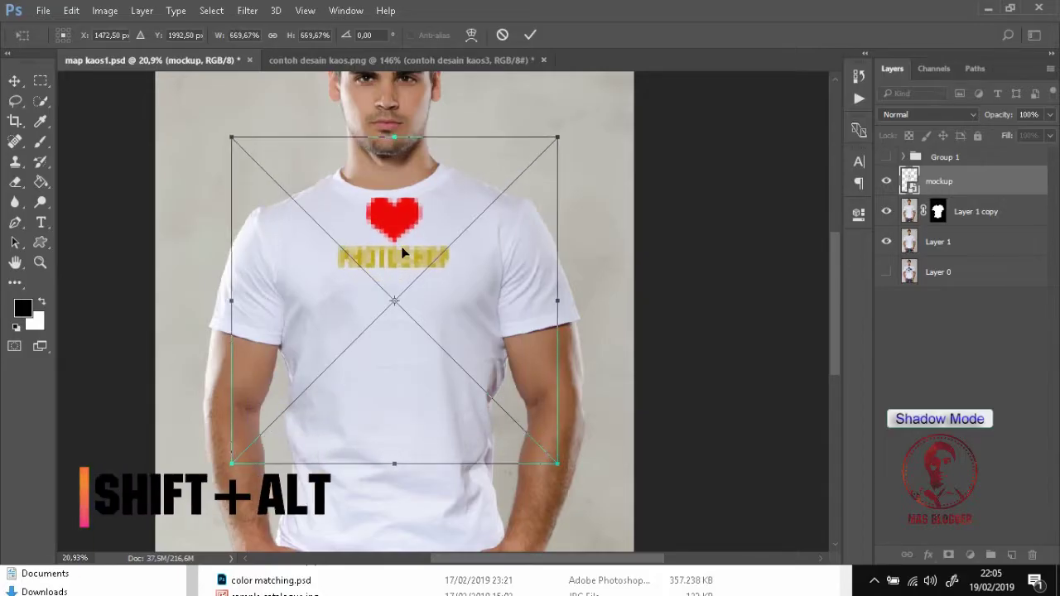
left_click_drag(400, 246, 398, 292)
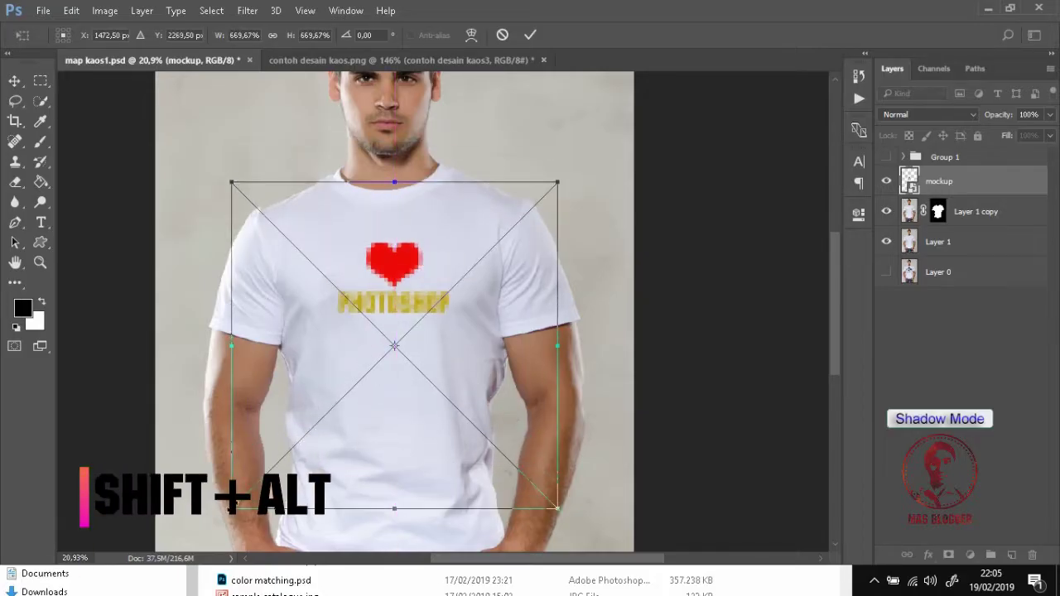
left_click_drag(232, 503, 187, 545)
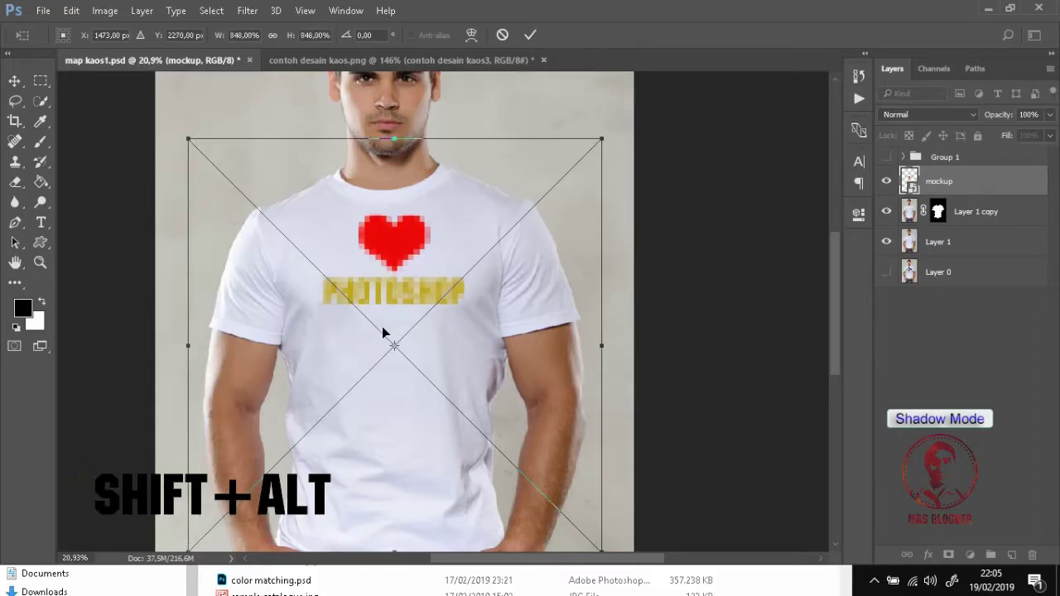
left_click_drag(382, 332, 382, 345)
left_click_drag(384, 346, 383, 345)
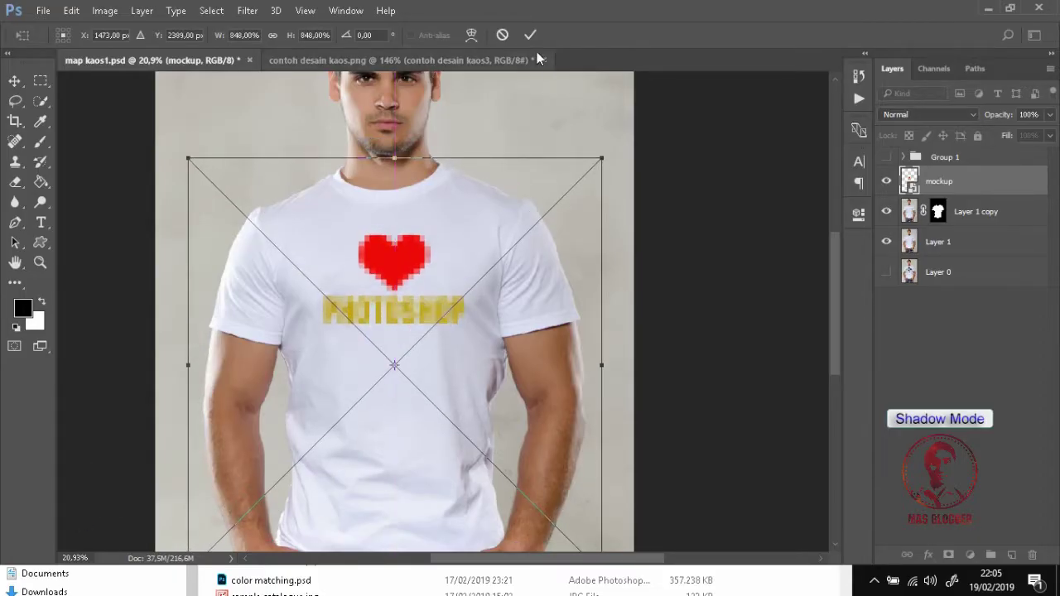
left_click(530, 35)
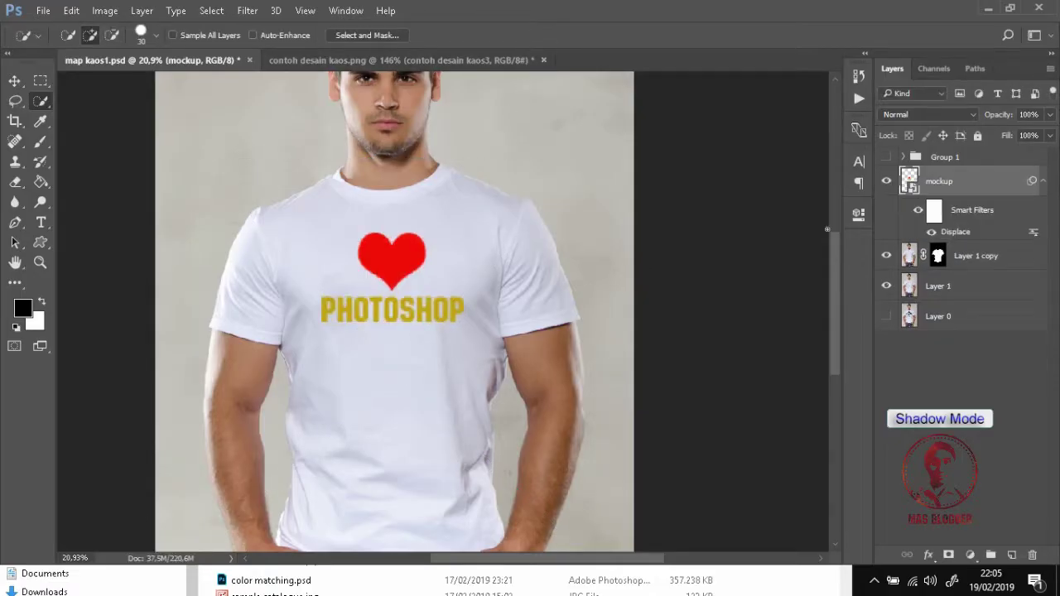
Close the extra contoh desain kaos.png copies without saving and reopen the smart object's contents
double_click(911, 180)
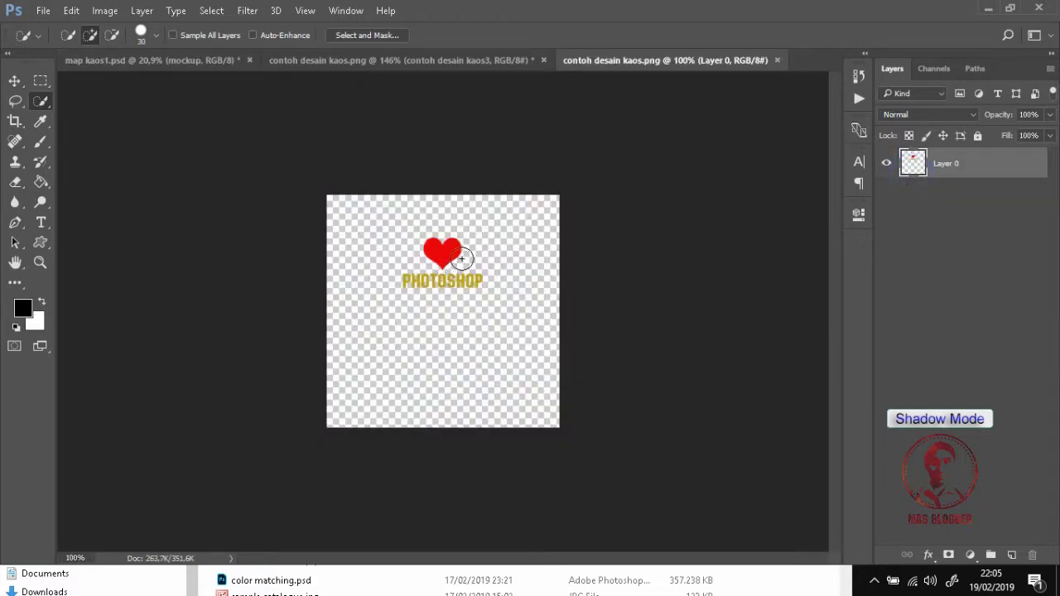
left_click(466, 56)
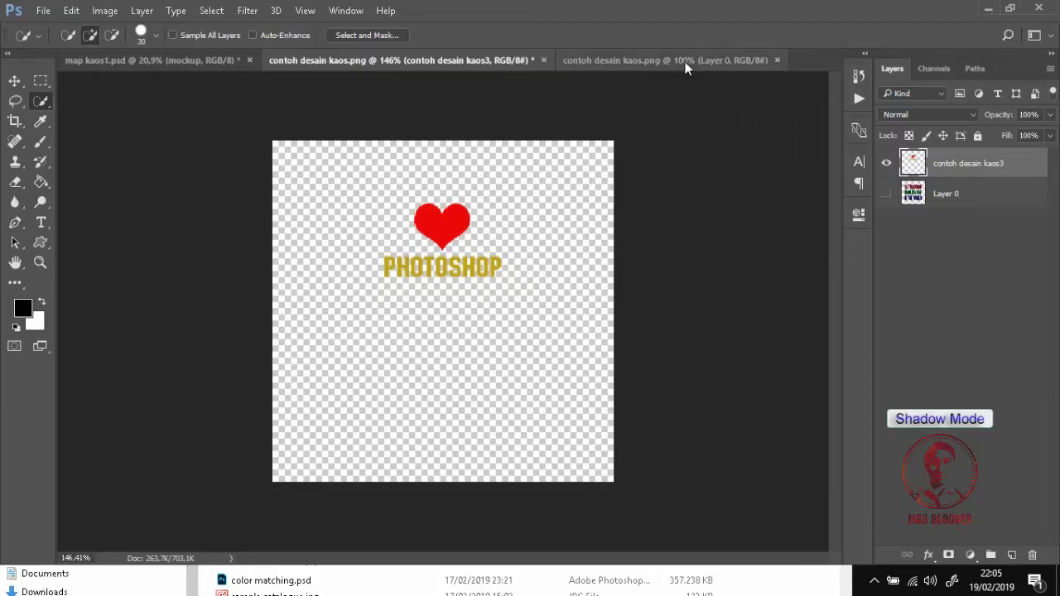
left_click(750, 62)
left_click(777, 59)
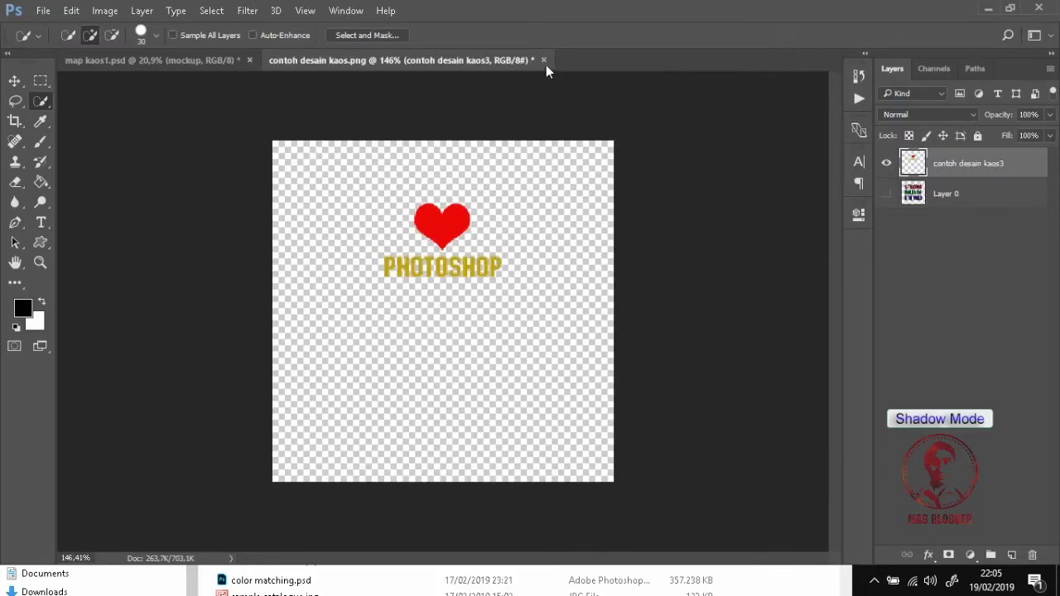
left_click(198, 56)
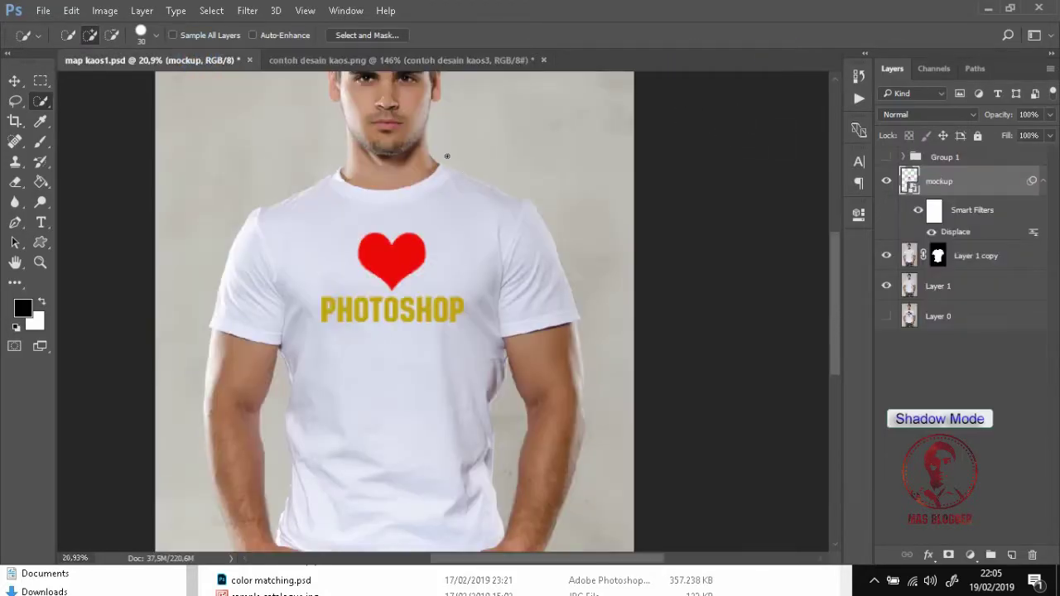
left_click(543, 60)
left_click(518, 220)
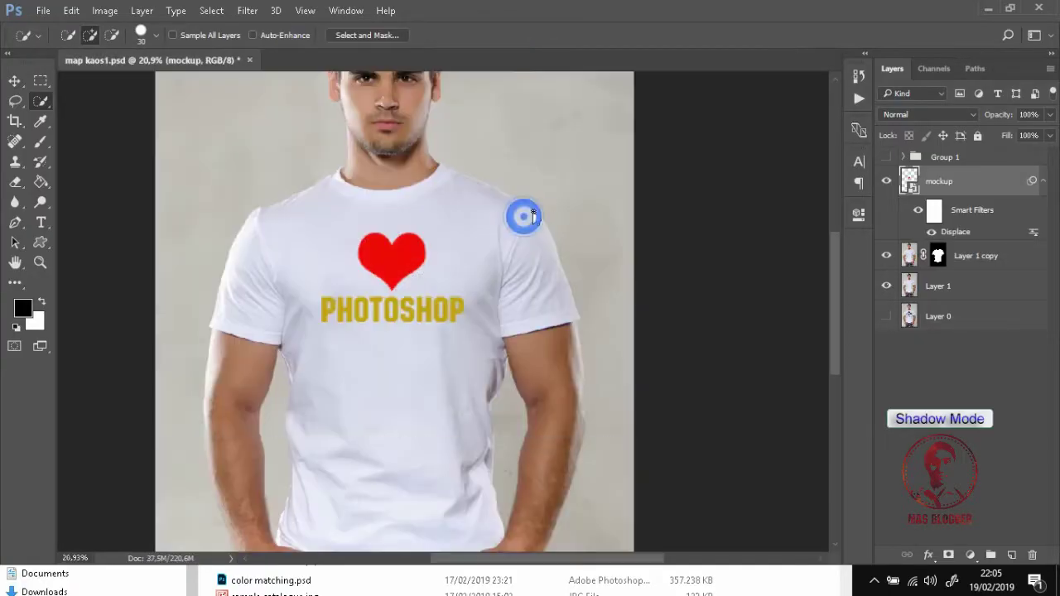
double_click(908, 178)
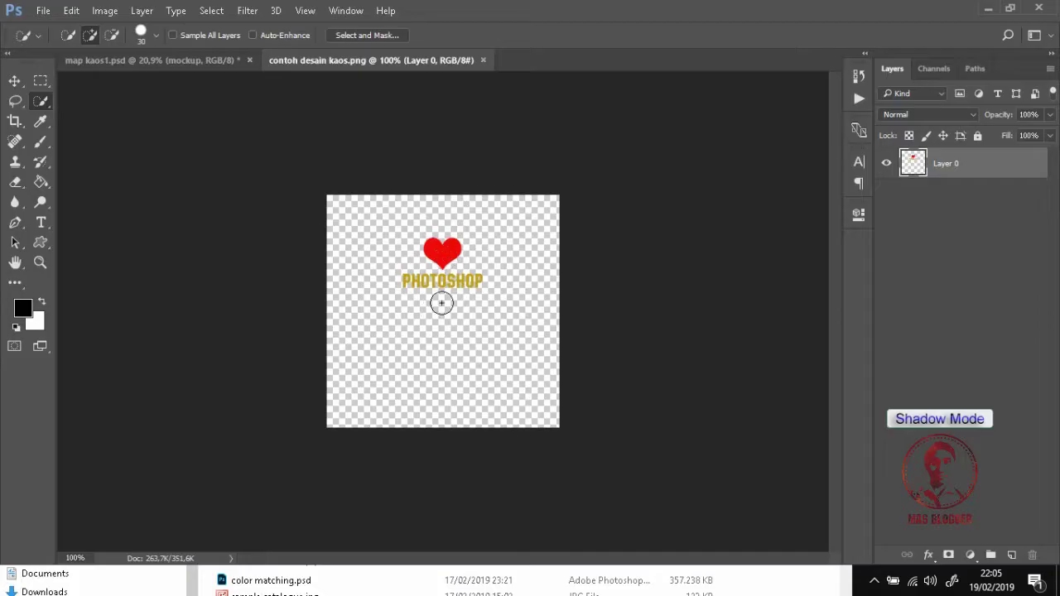
Scale the heart and PHOTOSHOP logo to about 175% and save contoh desain kaos.png
left_click(155, 65)
left_click(318, 60)
key("ctrl+t")
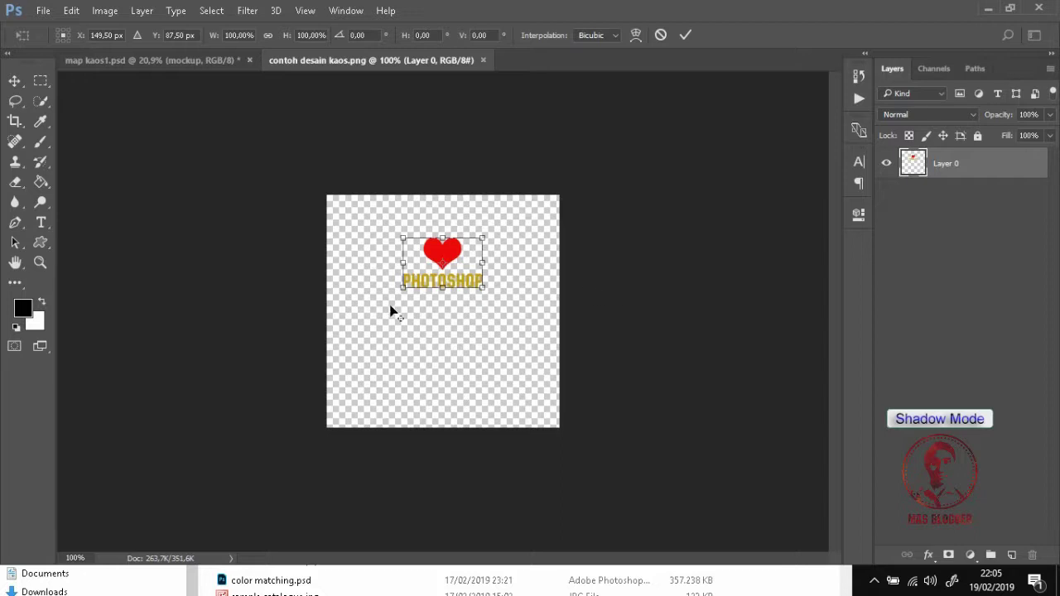
left_click_drag(404, 287, 374, 308)
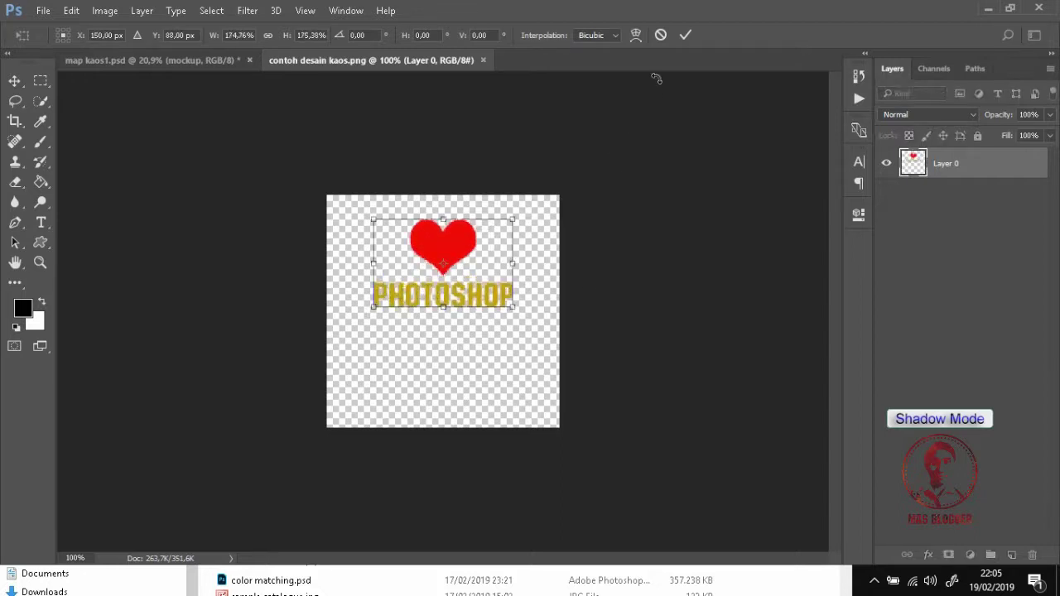
left_click(683, 38)
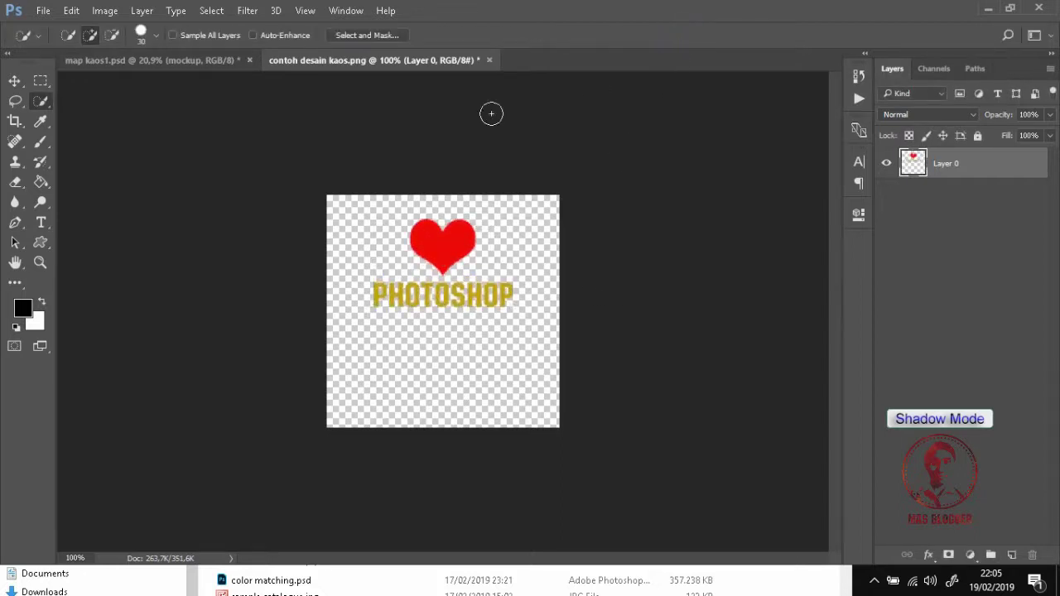
left_click(43, 11)
left_click(83, 167)
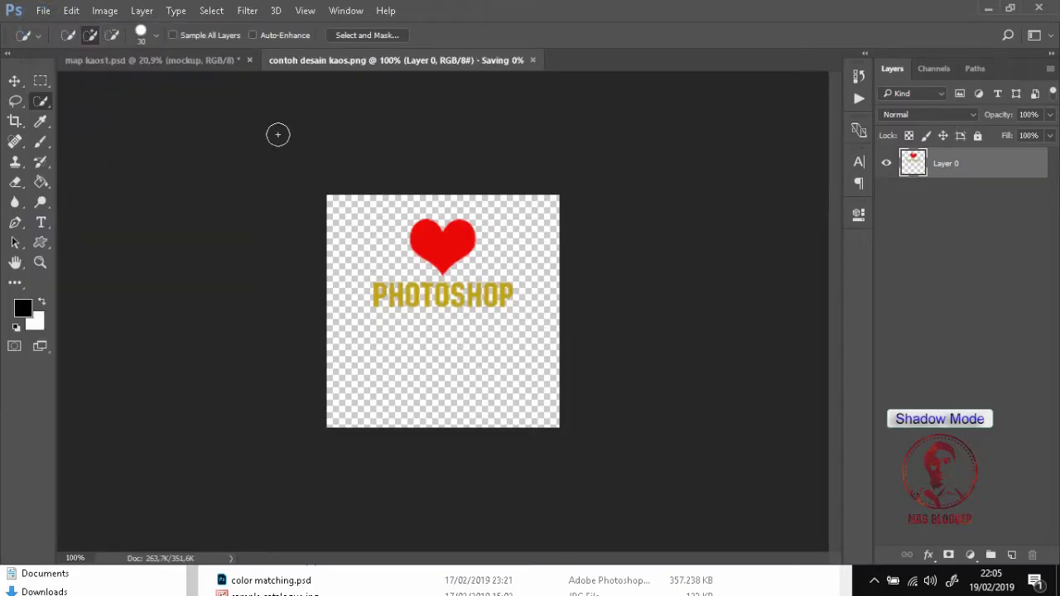
left_click(182, 60)
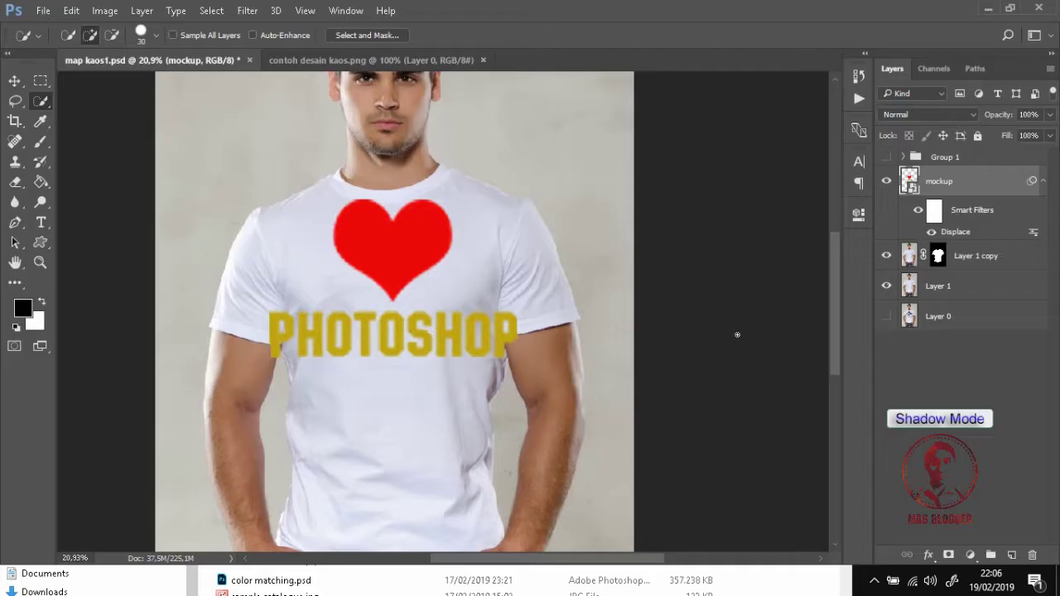
Scale the mockup design down to about 611% so it fits the shirt front
key("ctrl+t")
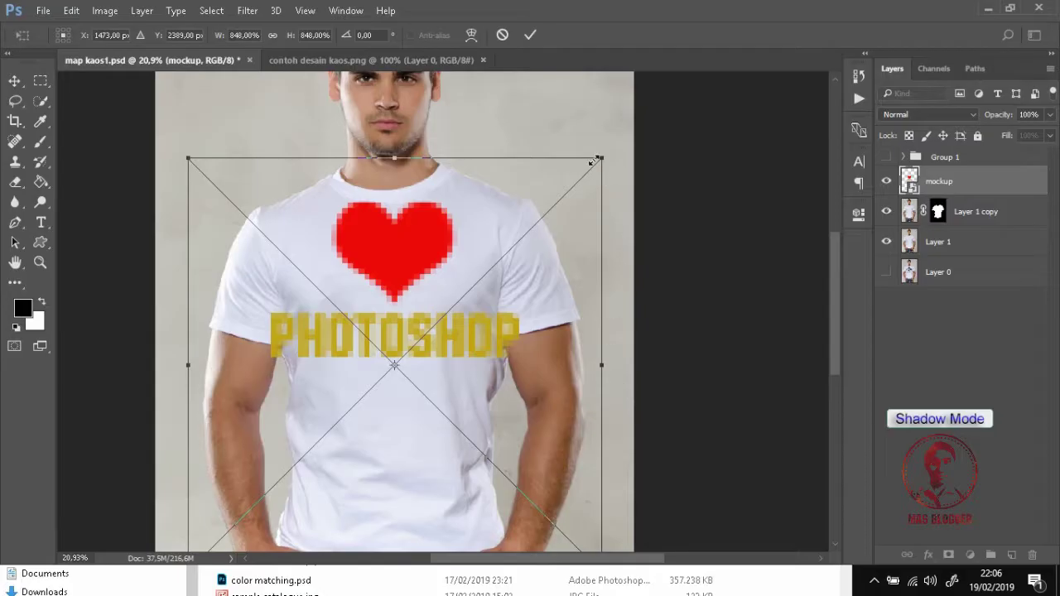
left_click_drag(601, 158, 527, 205)
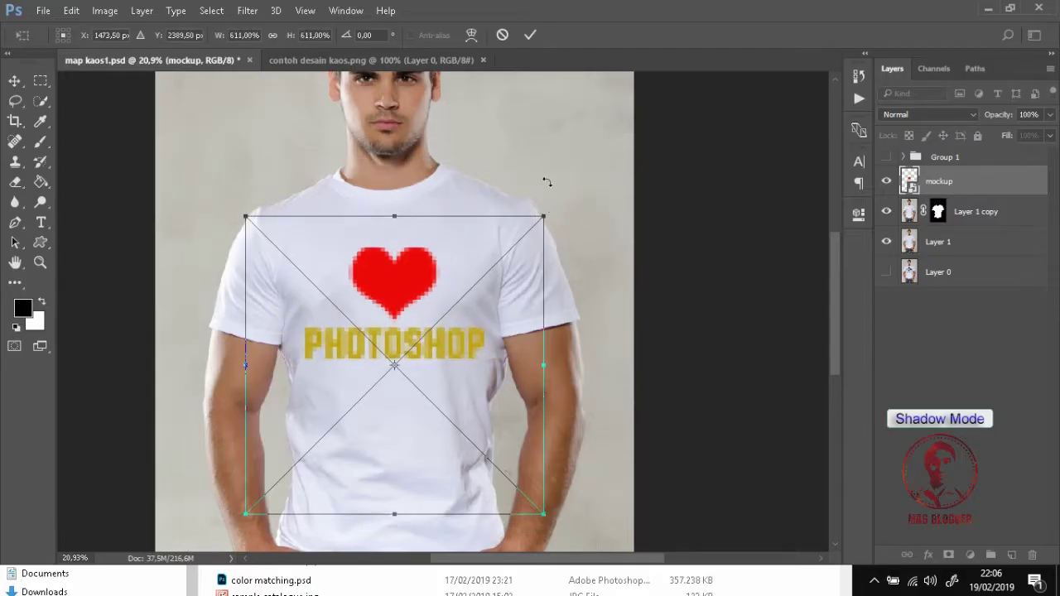
left_click(527, 37)
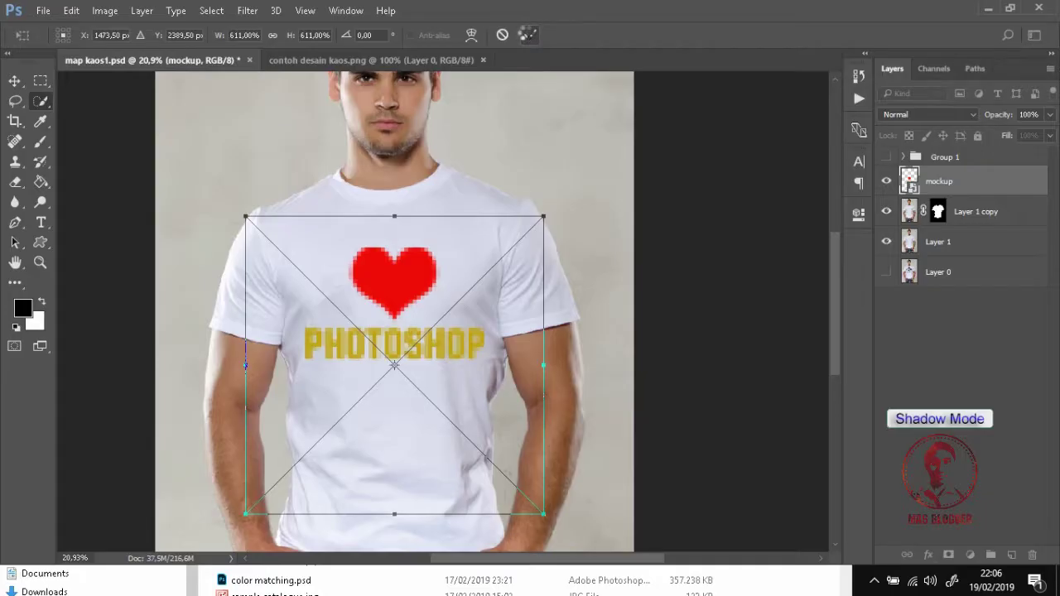
left_click(342, 58)
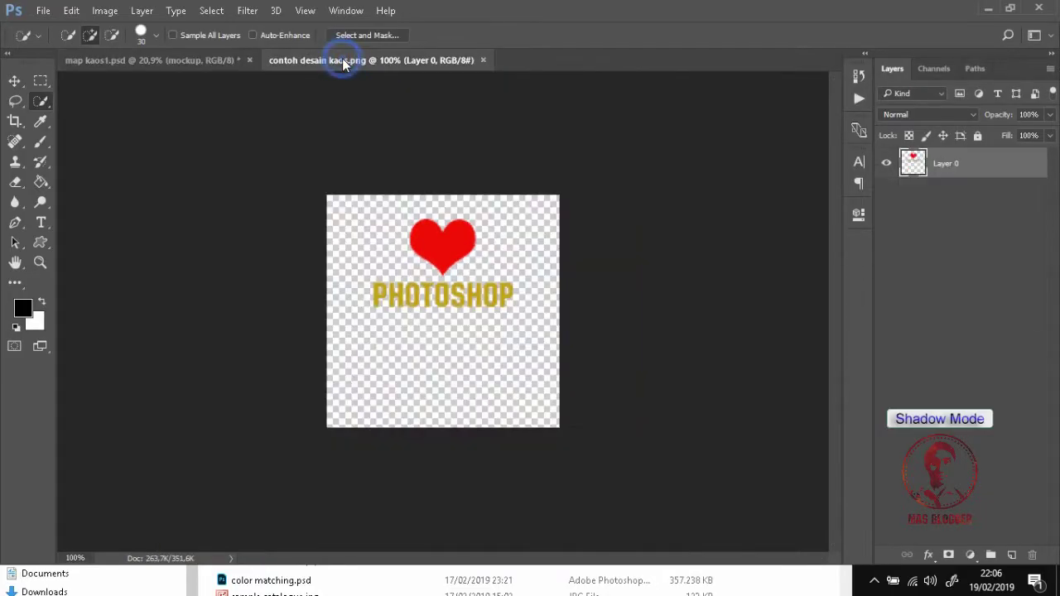
left_click(189, 59)
scroll(444, 348, "down", 2)
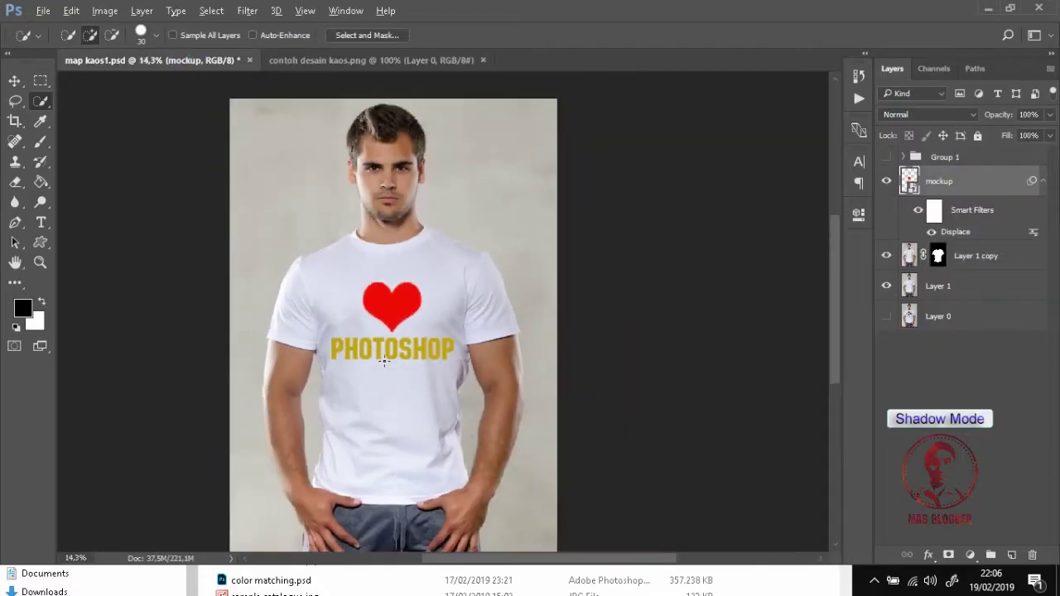
scroll(385, 364, "up", 2)
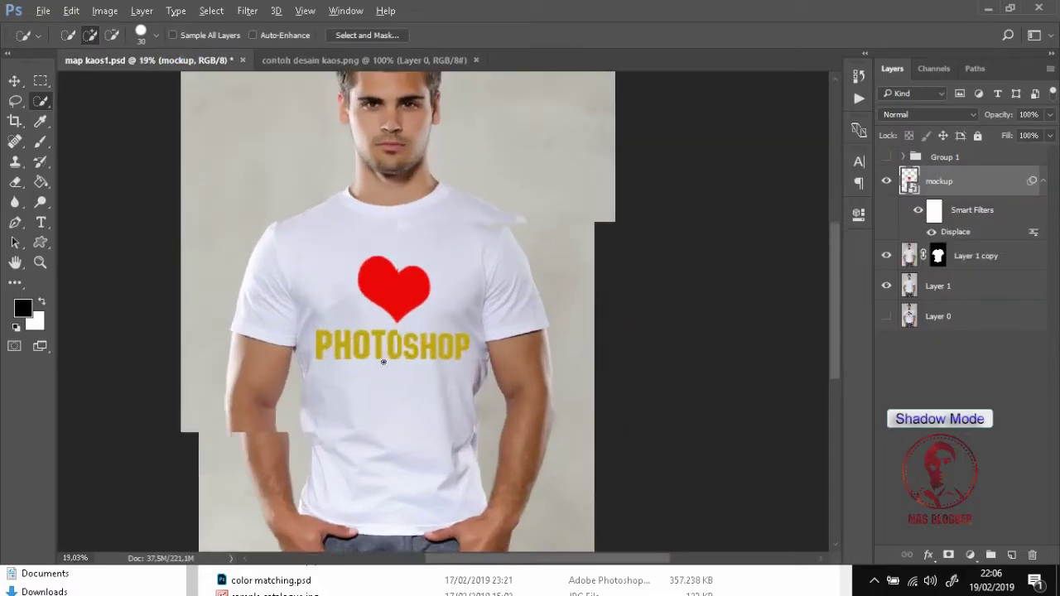
left_click(344, 60)
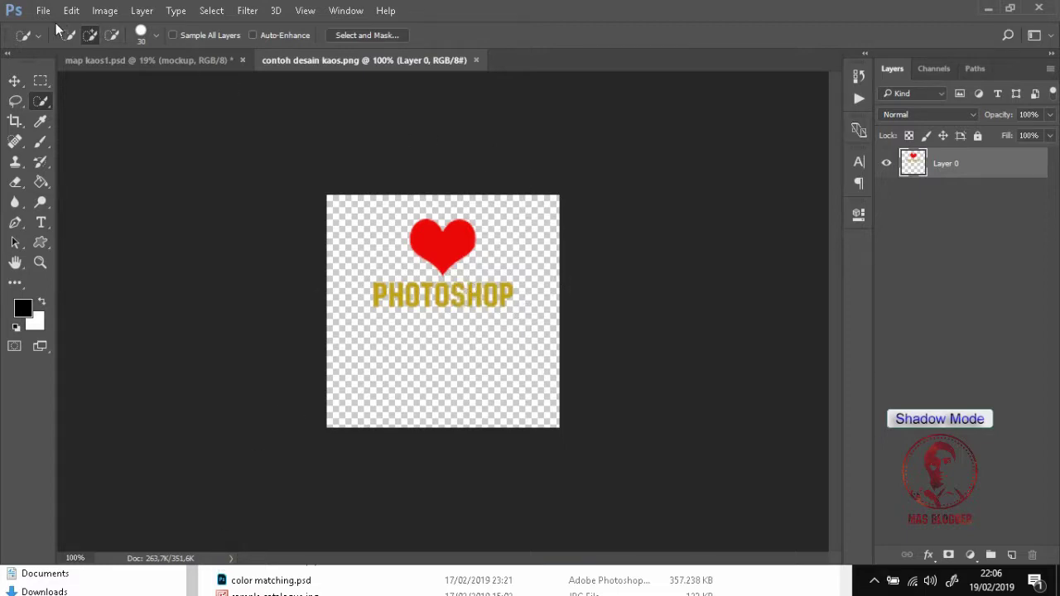
Drag contoh desain kaos.png from the DATA (D:) drive onto the design canvas as a new layer
left_click(168, 590)
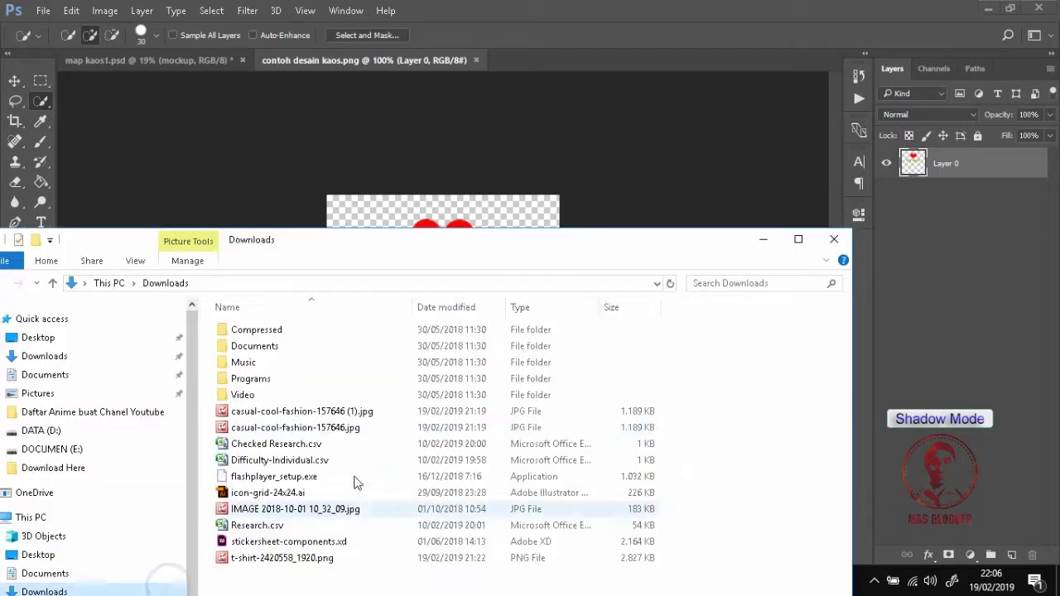
left_click(47, 431)
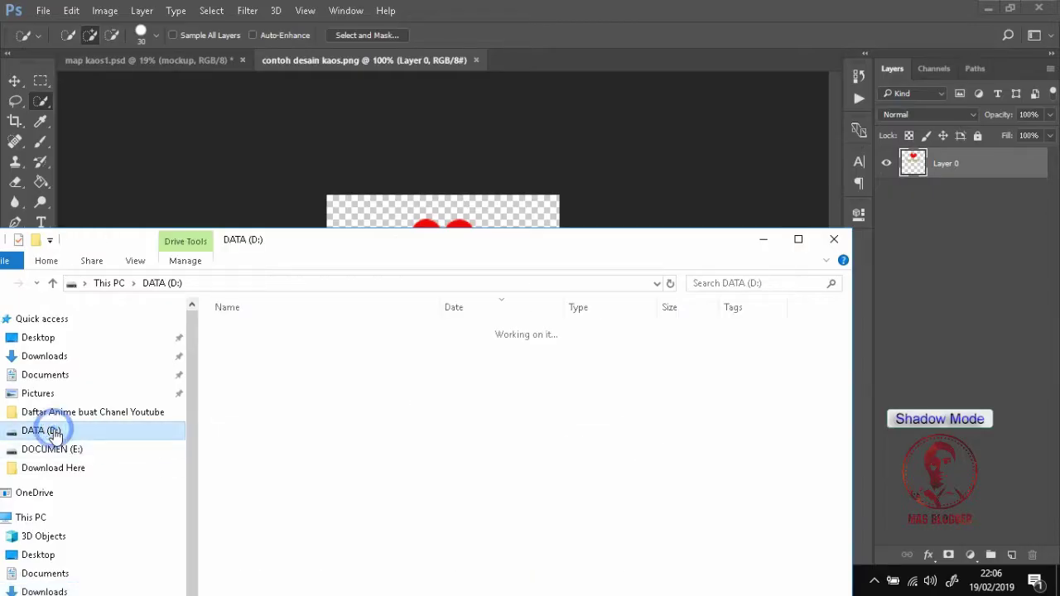
left_click(292, 386)
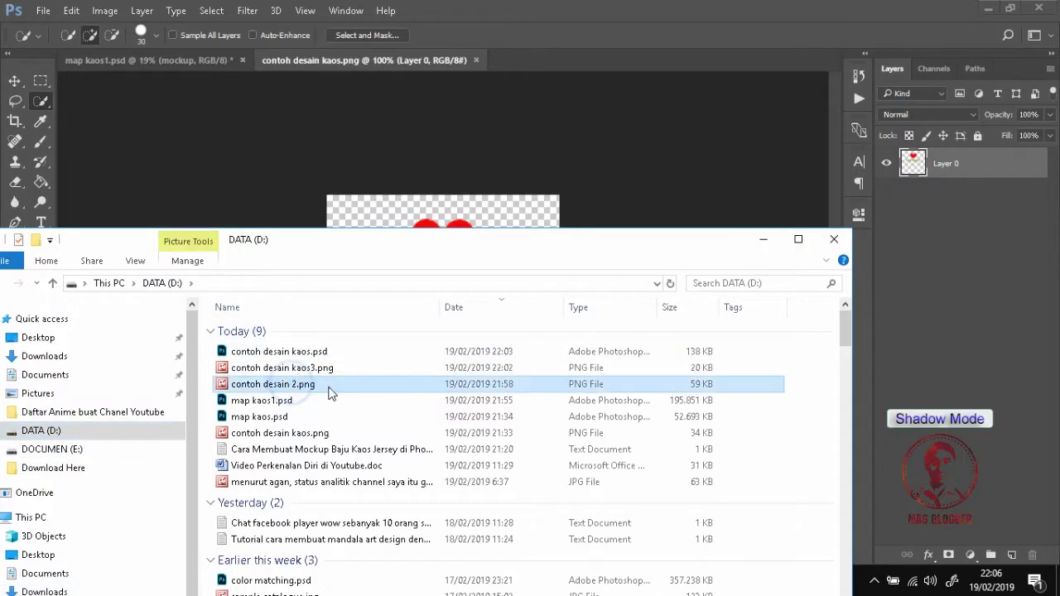
mouse_move(296, 433)
left_mouse_down()
mouse_move(580, 189)
mouse_move(586, 169)
left_mouse_up()
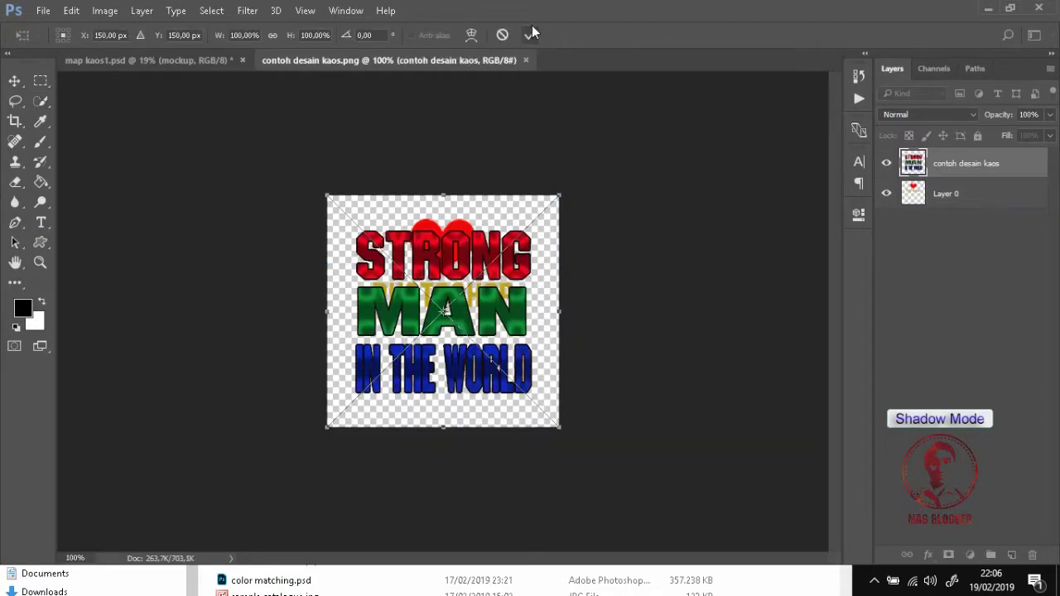
Commit the placed STRONG MAN IN THE WORLD design, hide Layer 0, and rasterize the new layer
left_click(530, 33)
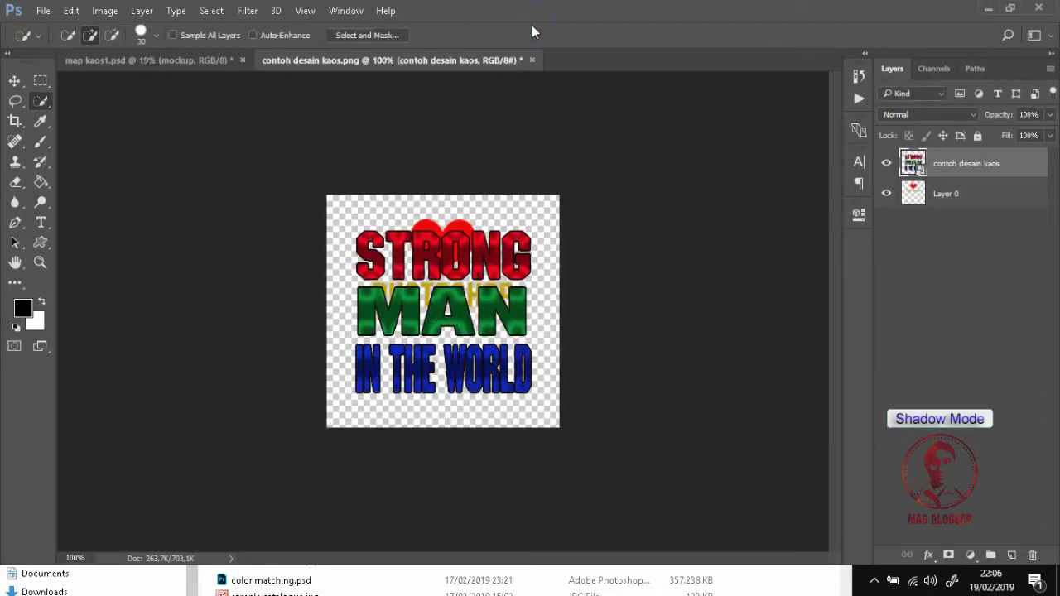
left_click(886, 196)
right_click(989, 161)
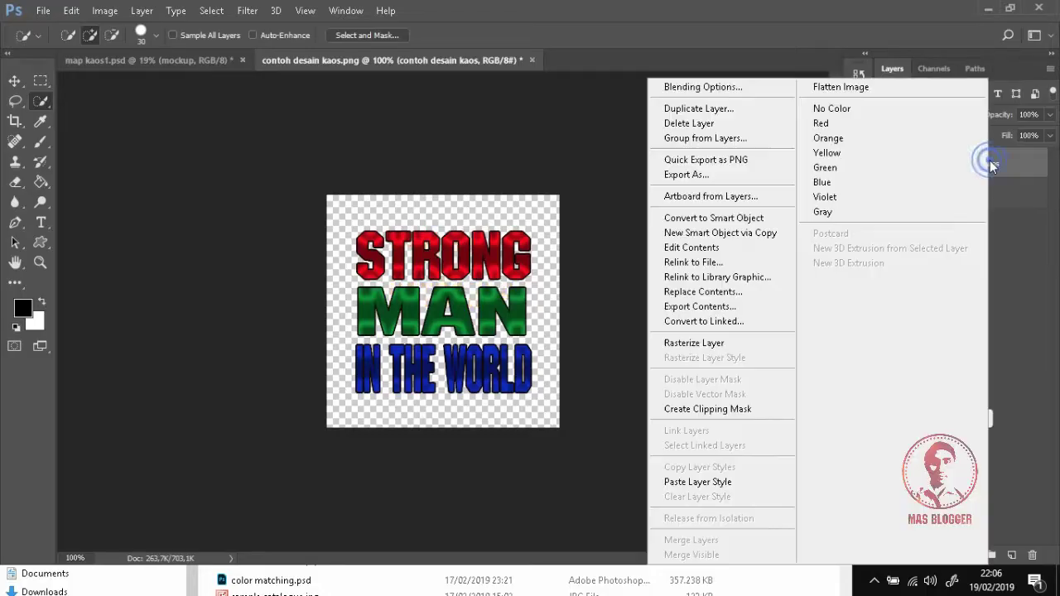
left_click(691, 344)
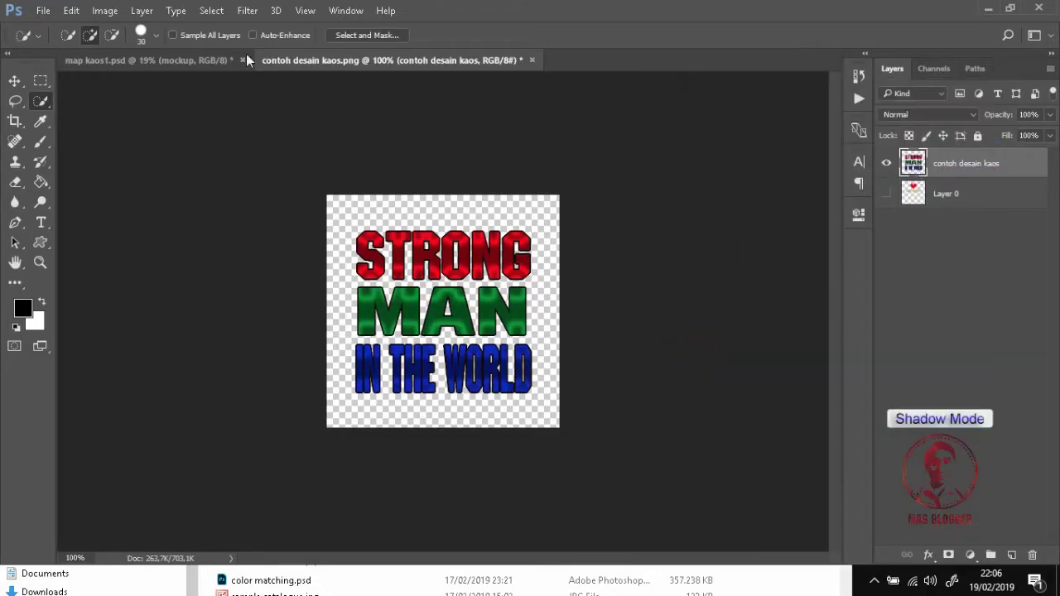
Attempt a plain File > Save and dismiss the refusal error
left_click(42, 11)
left_click(87, 167)
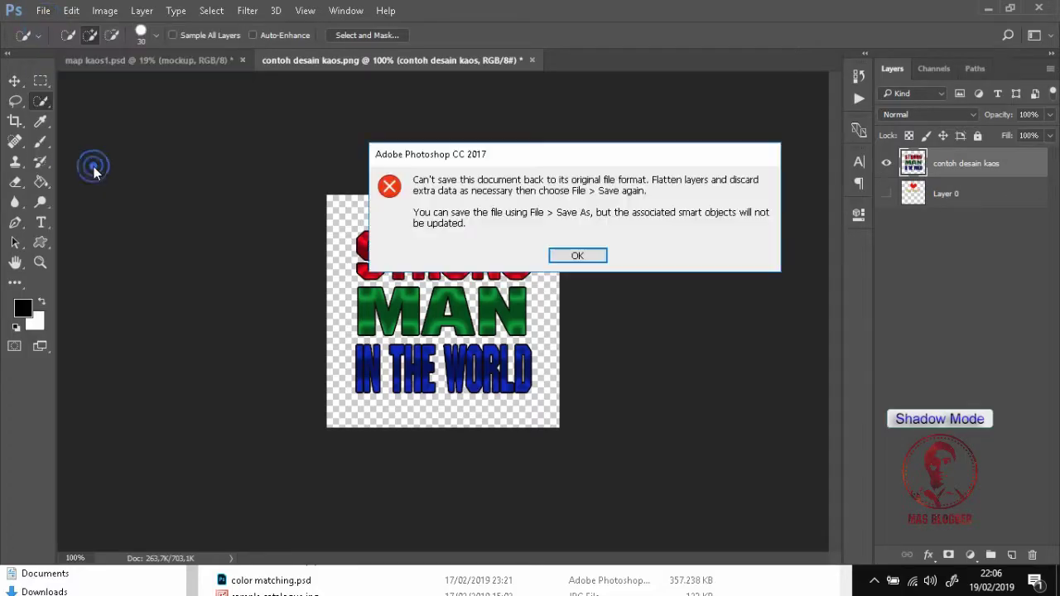
left_click(579, 262)
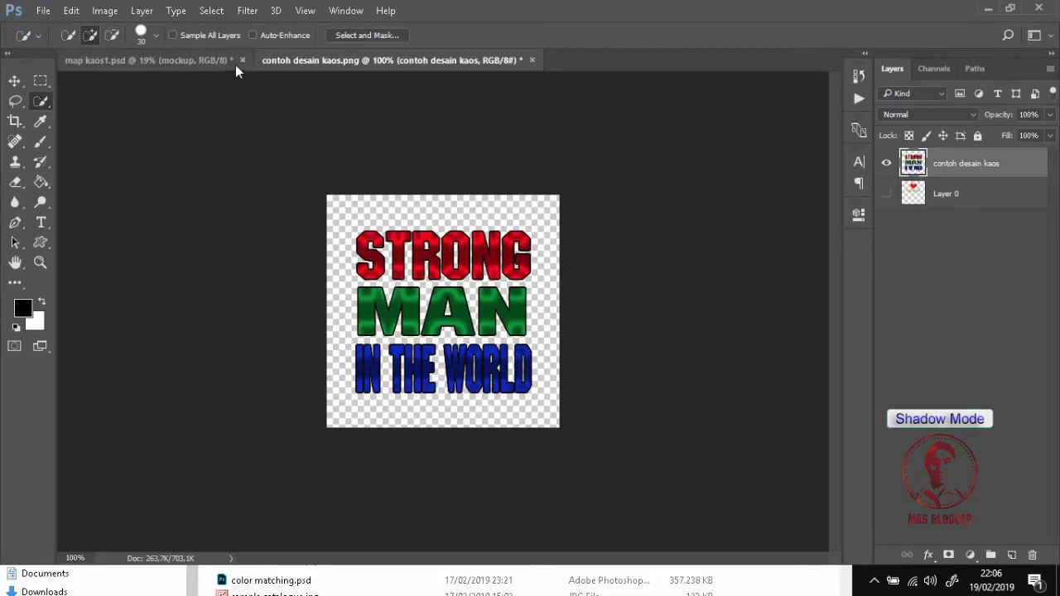
Save the STRONG MAN design as PNG over contoh desain kaos.png with no compression, then view map kaos1.psd
left_click(43, 10)
left_click(104, 188)
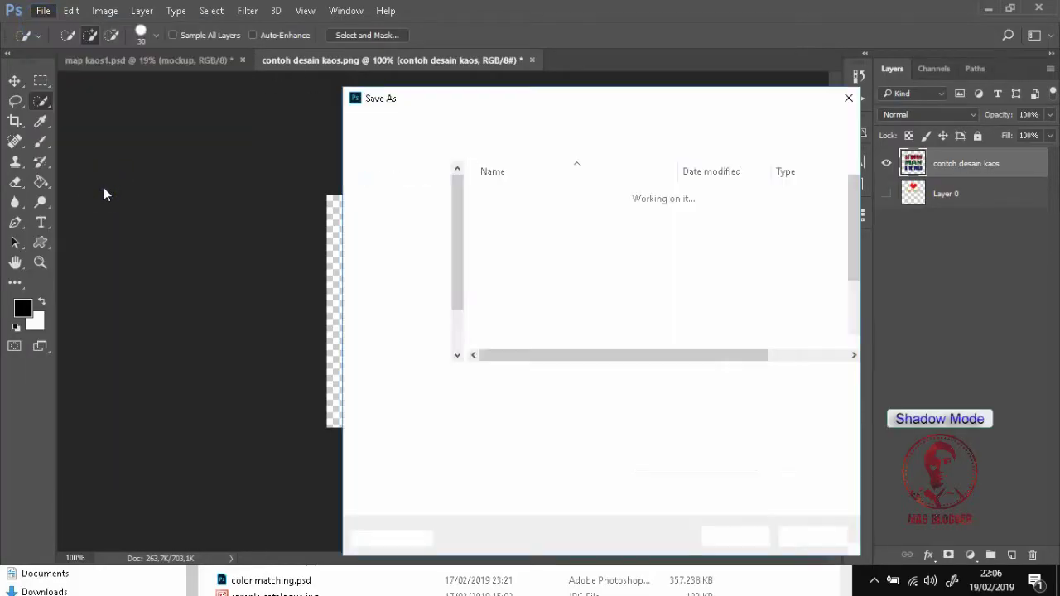
left_click(530, 401)
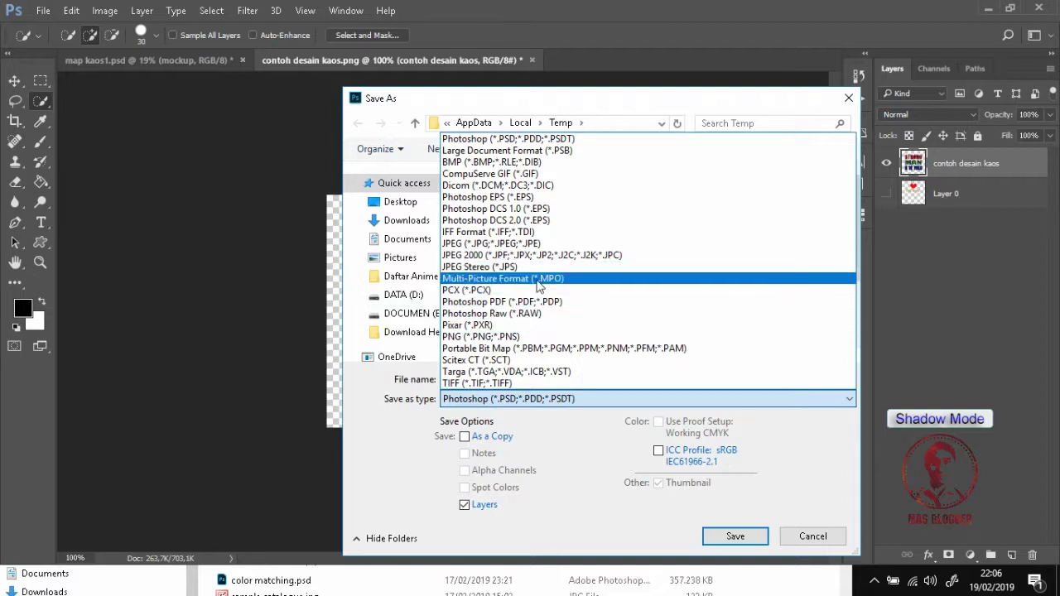
left_click(516, 336)
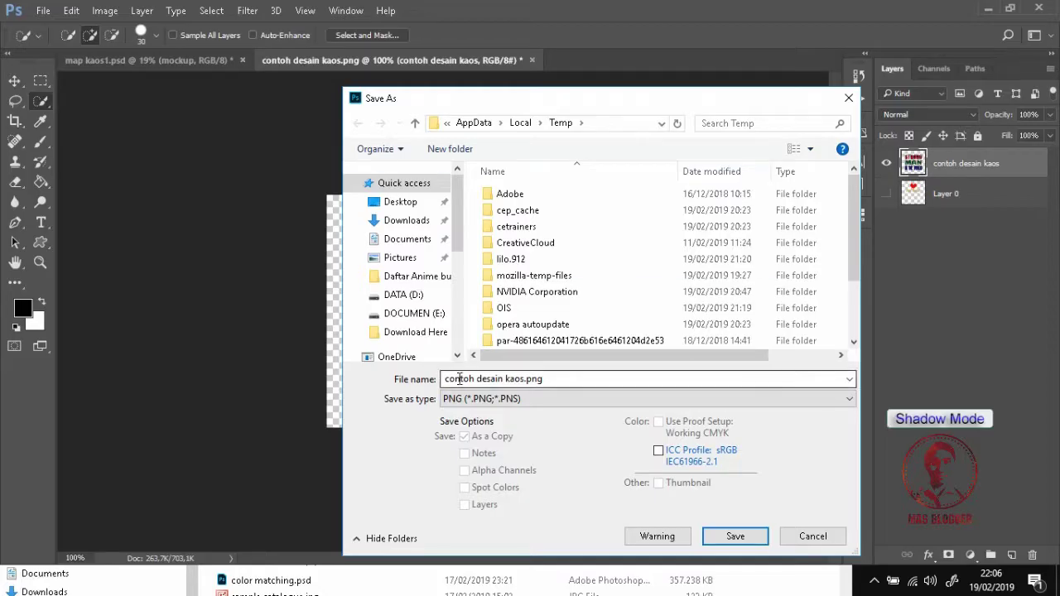
left_click(735, 536)
left_click(577, 292)
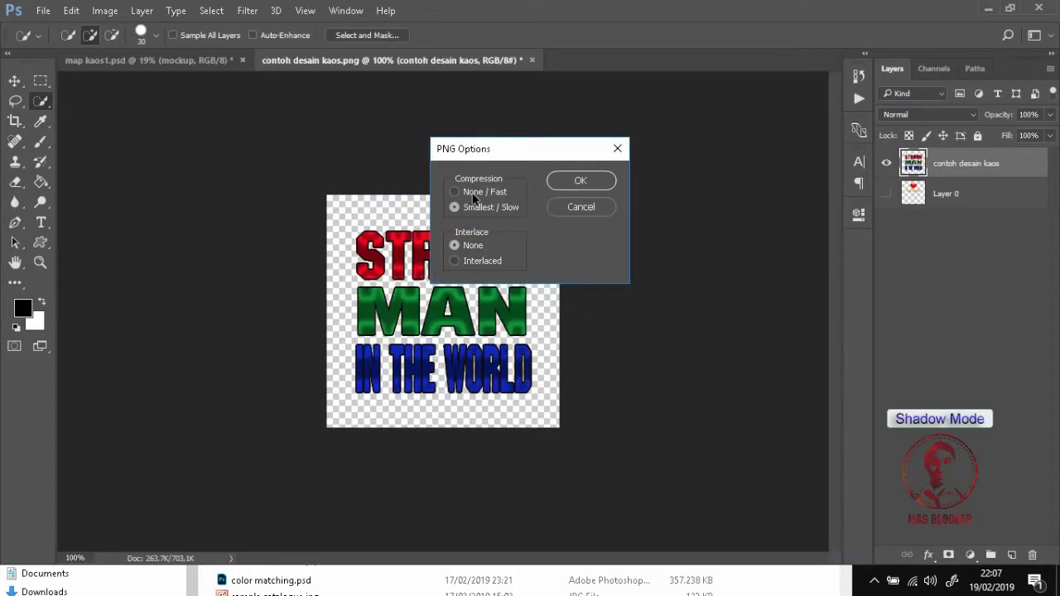
left_click(474, 192)
left_click(580, 182)
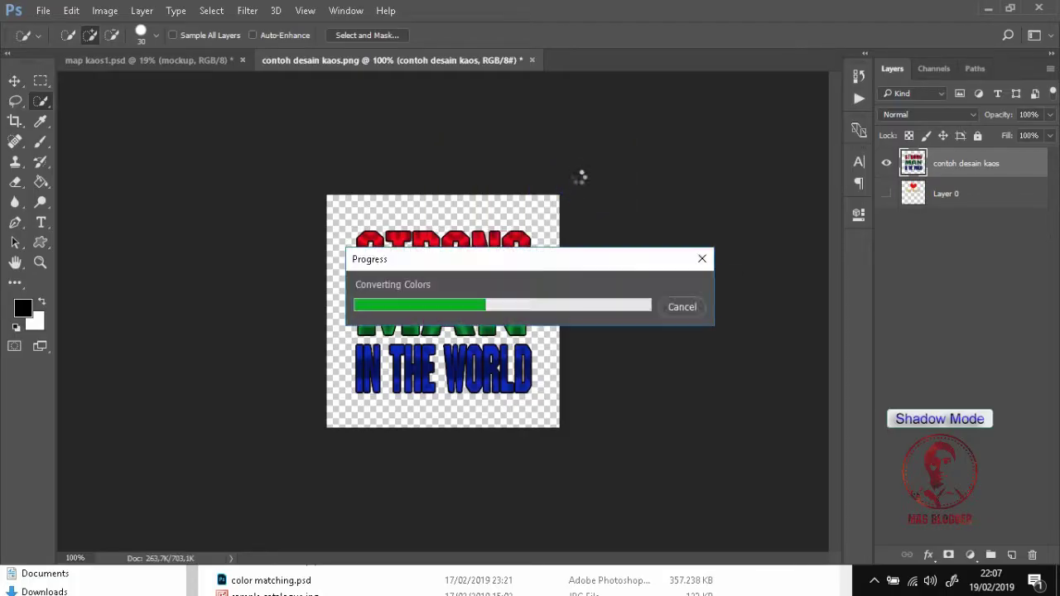
left_click(178, 60)
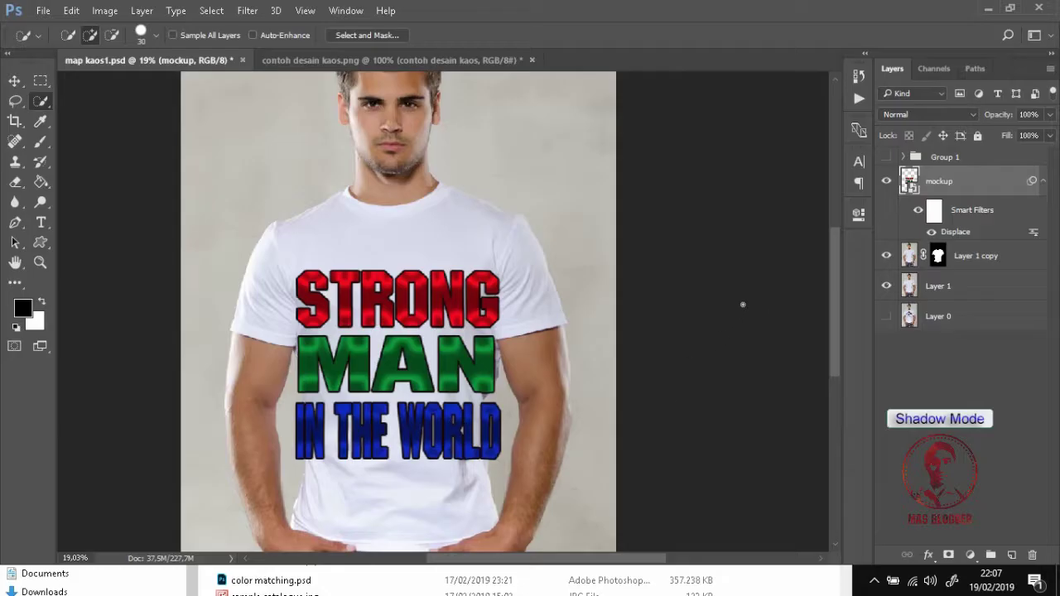
Free-transform the shirt print smaller (about 436%) and higher on the chest, then commit
key("ctrl+t")
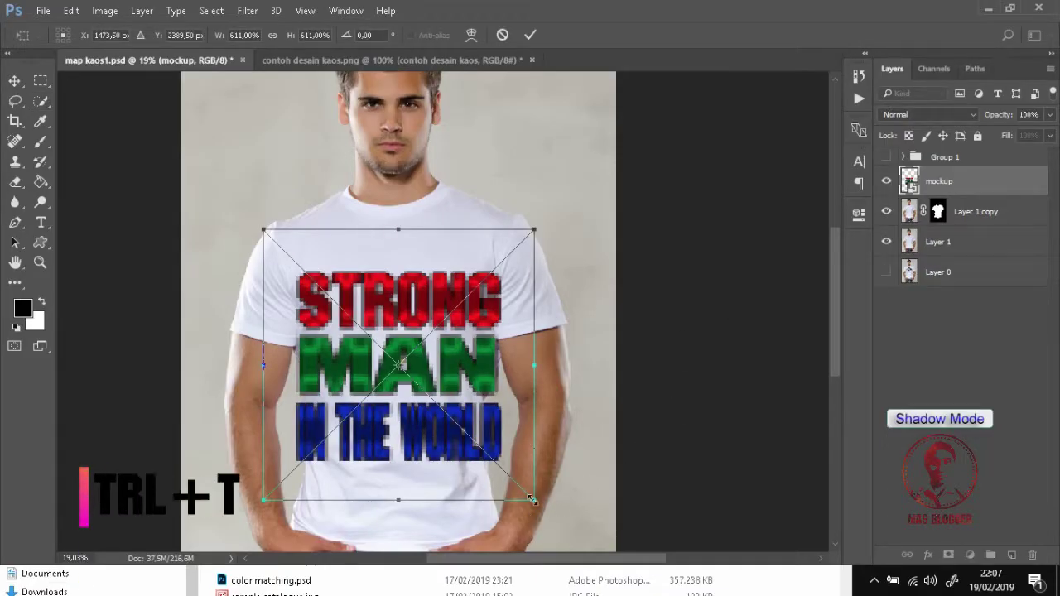
left_click_drag(533, 500, 489, 456)
left_click_drag(405, 364, 405, 304)
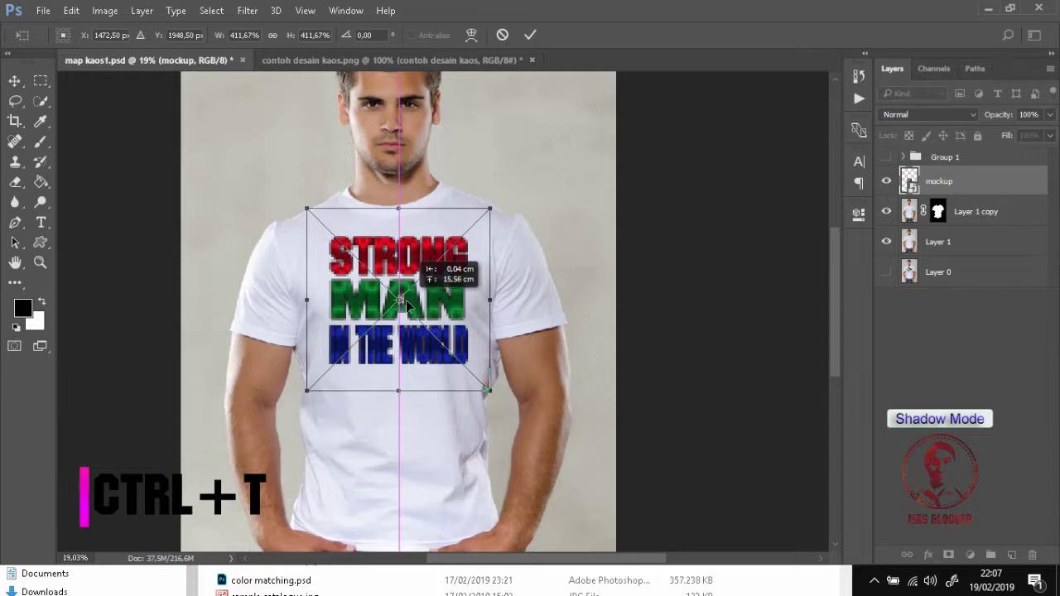
left_click_drag(489, 390, 495, 400)
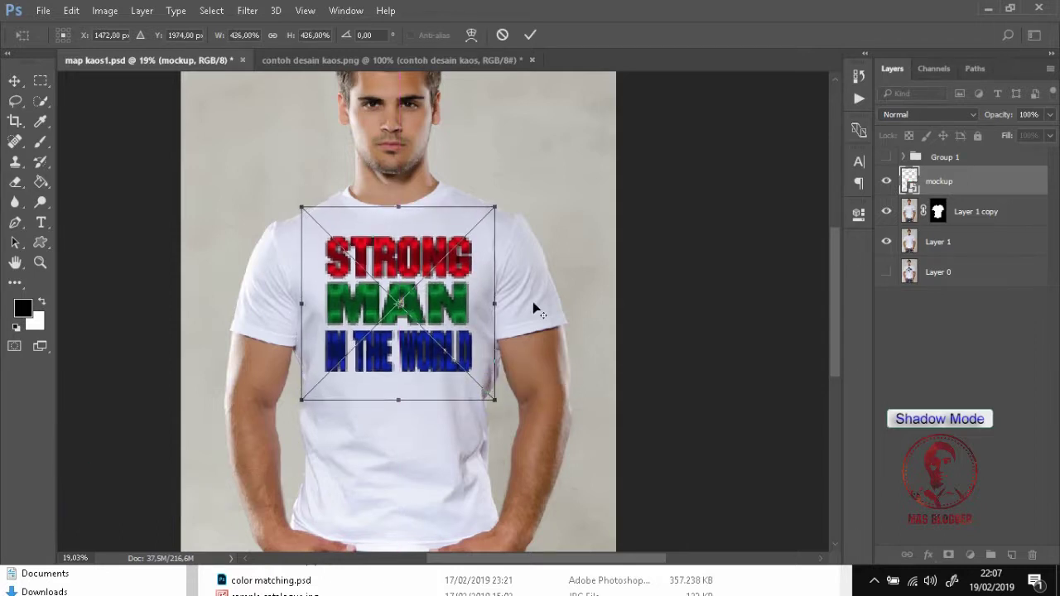
left_click(530, 34)
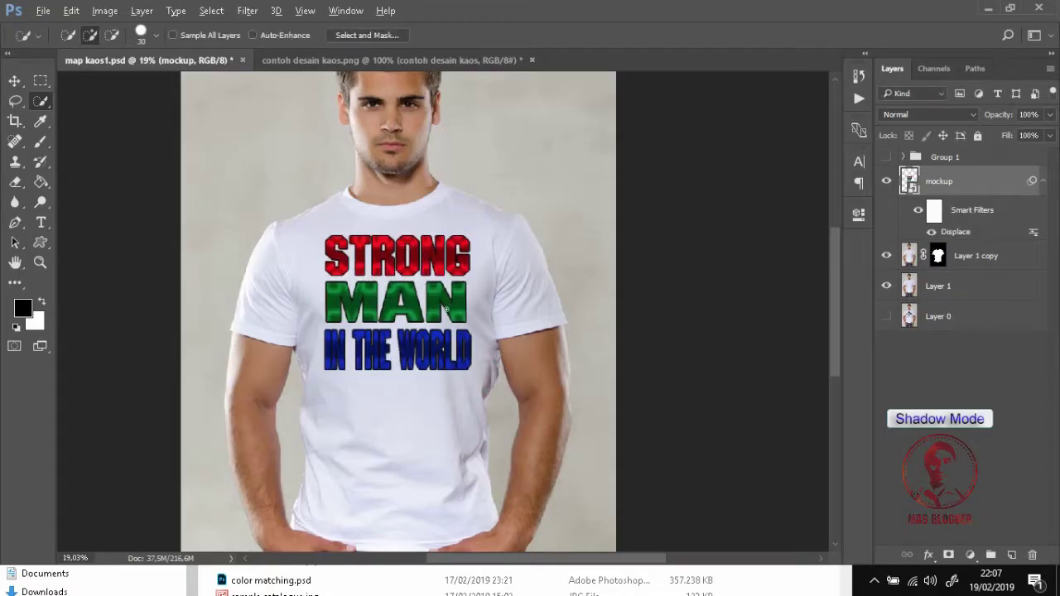
scroll(406, 311, "up", 2)
scroll(405, 311, "down", 2)
scroll(405, 311, "down", 2)
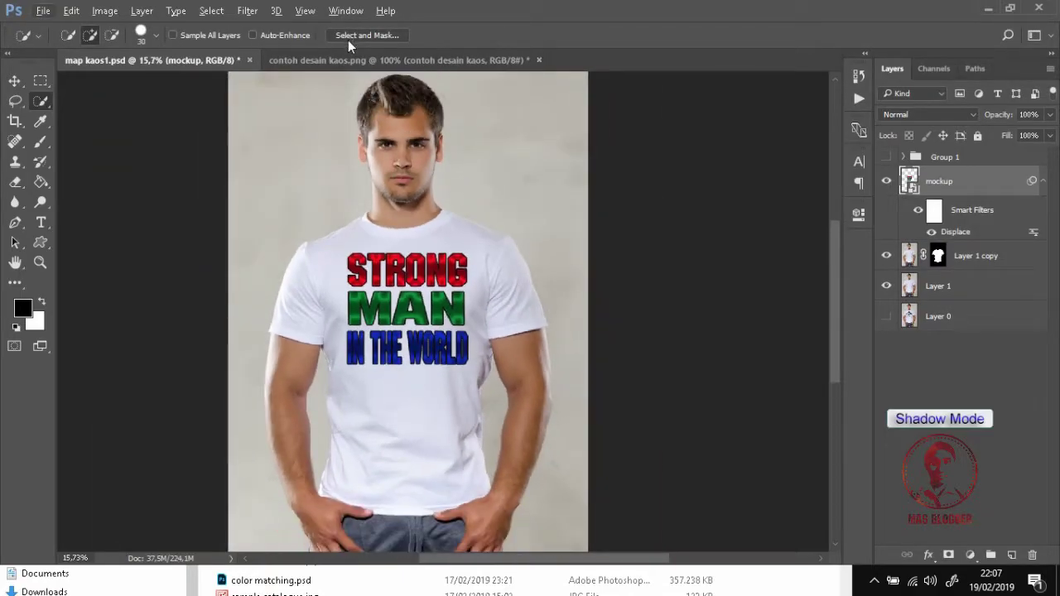
In contoh desain kaos.png, show Layer 0's heart artwork and hide the STRONG MAN layer; plain save refused
left_click(350, 58)
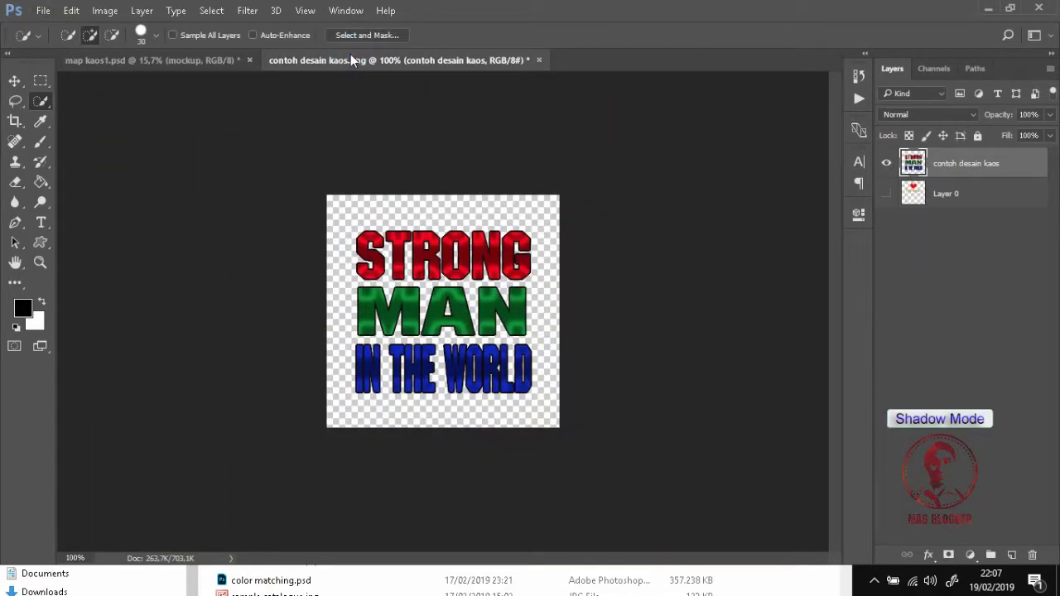
left_click(887, 194)
left_click(886, 163)
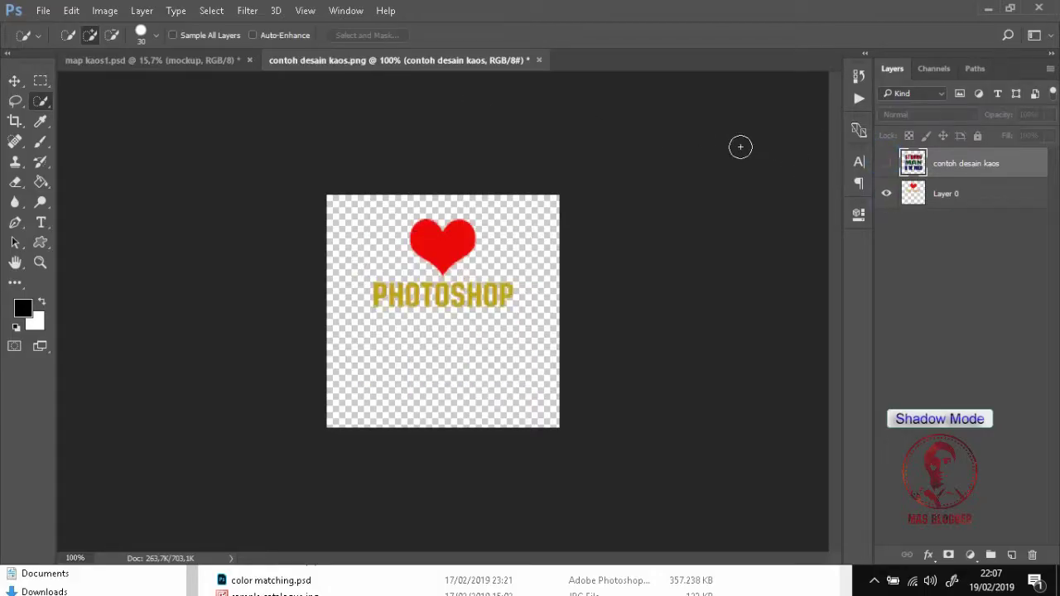
left_click(41, 10)
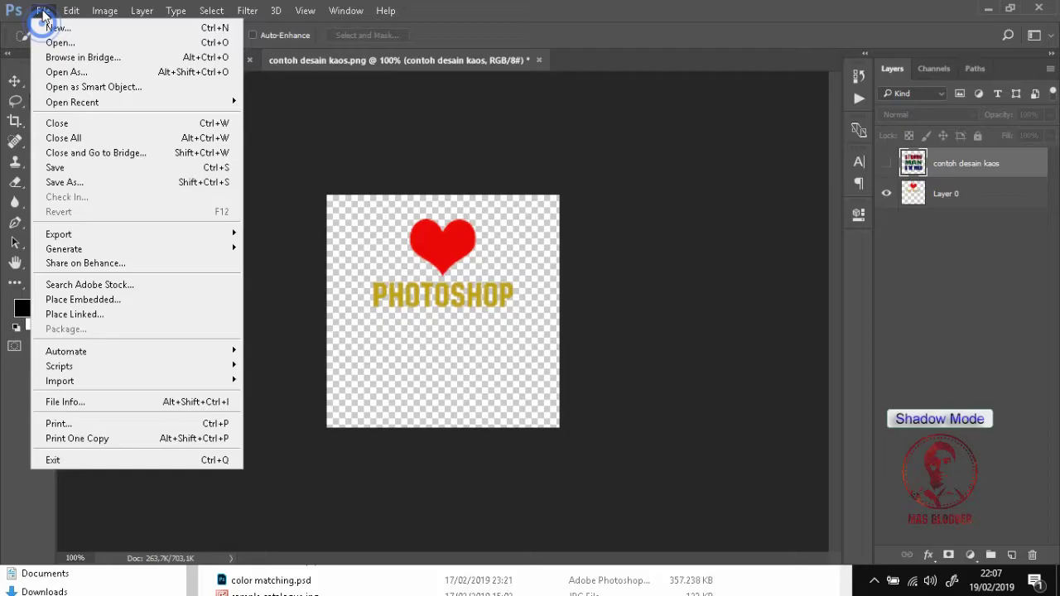
left_click(99, 166)
left_click(565, 255)
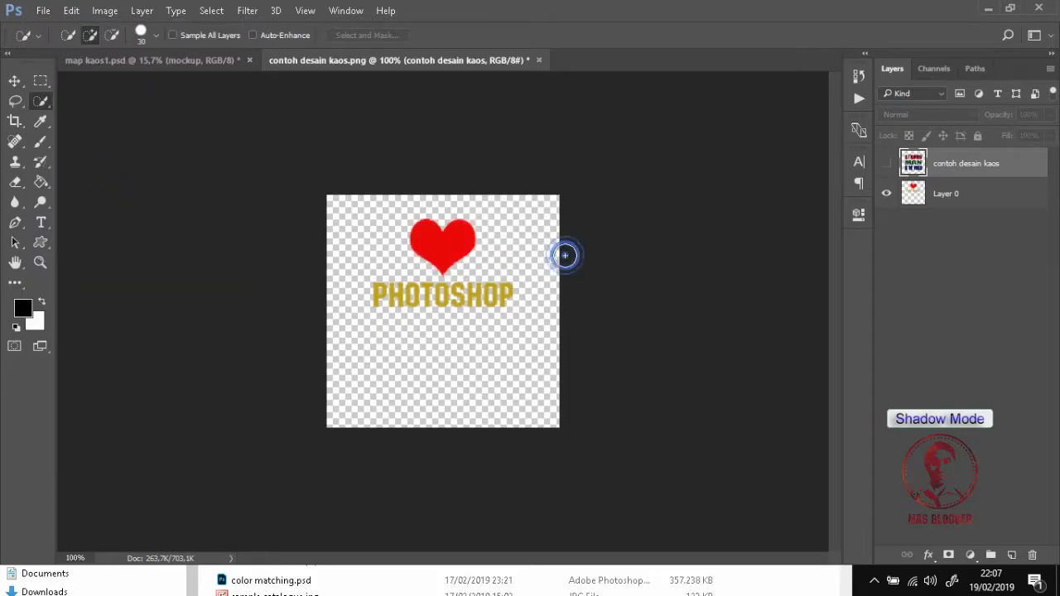
Save the heart design as PNG over contoh desain kaos.png, then select Layer 0
left_click(41, 12)
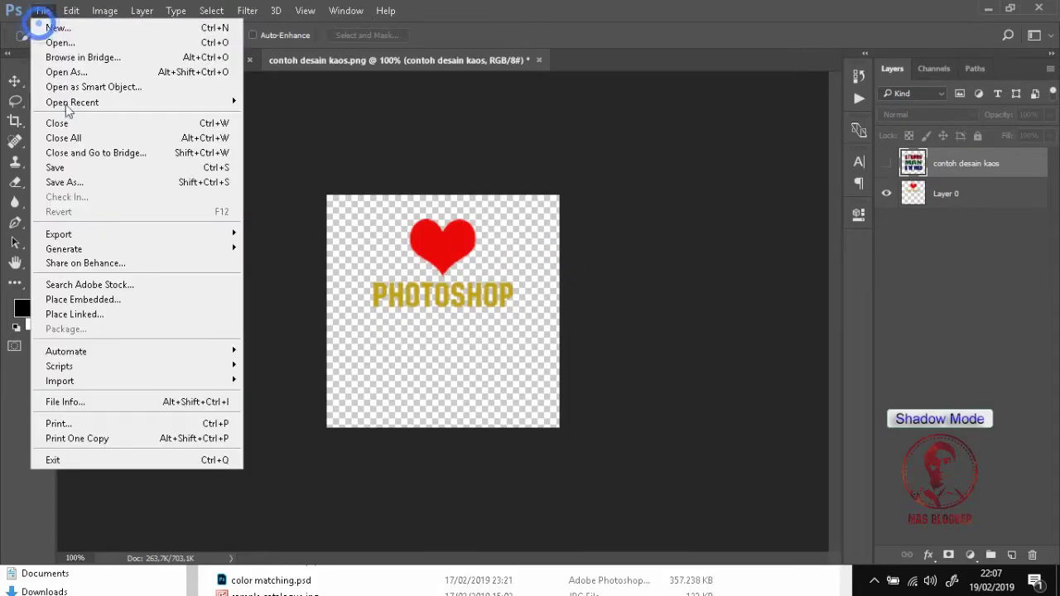
left_click(99, 182)
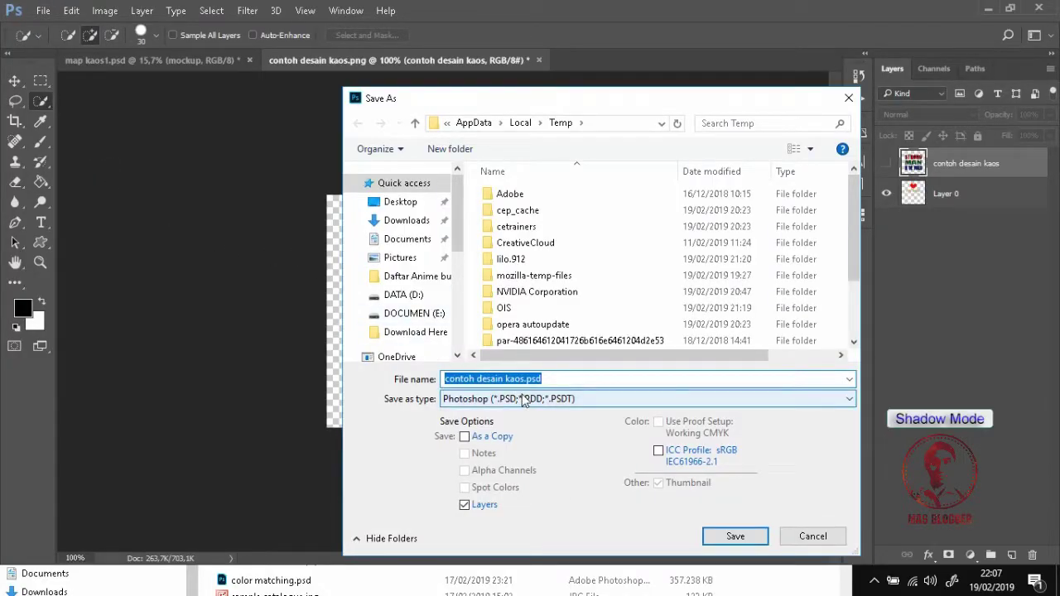
left_click(520, 398)
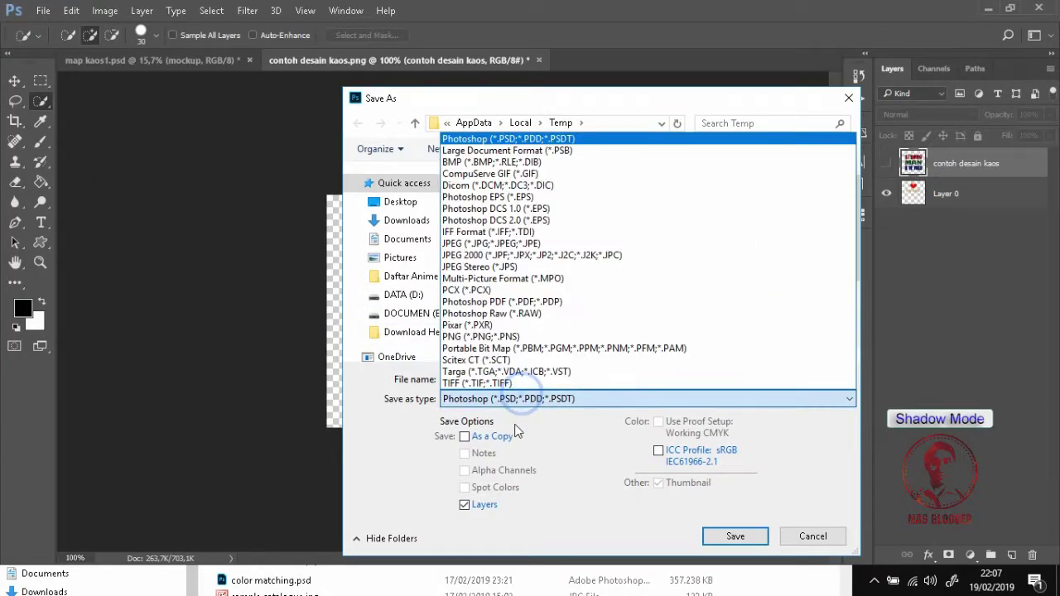
left_click(507, 336)
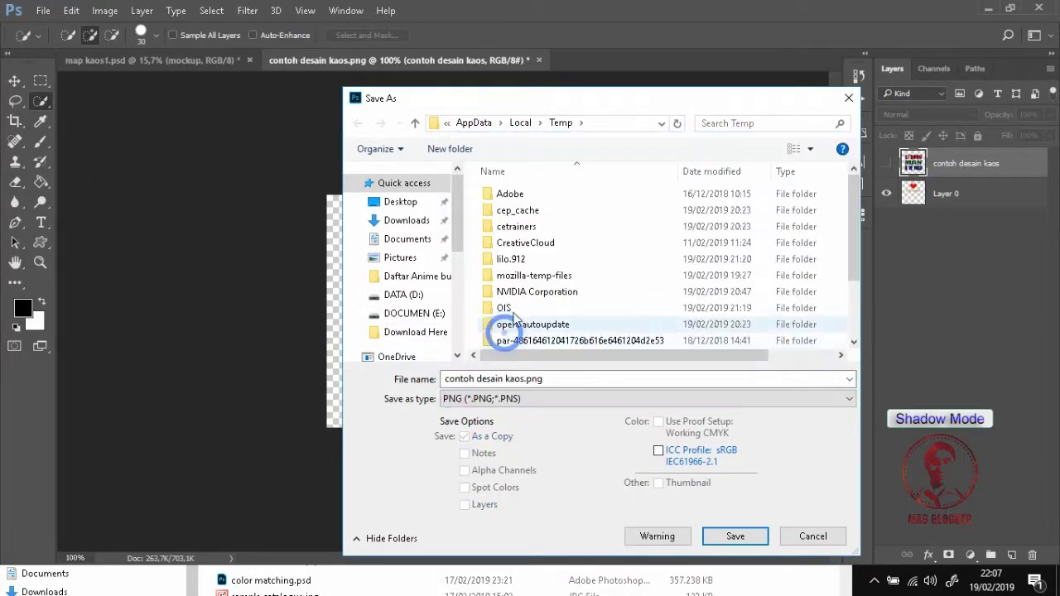
left_click(735, 536)
left_click(567, 289)
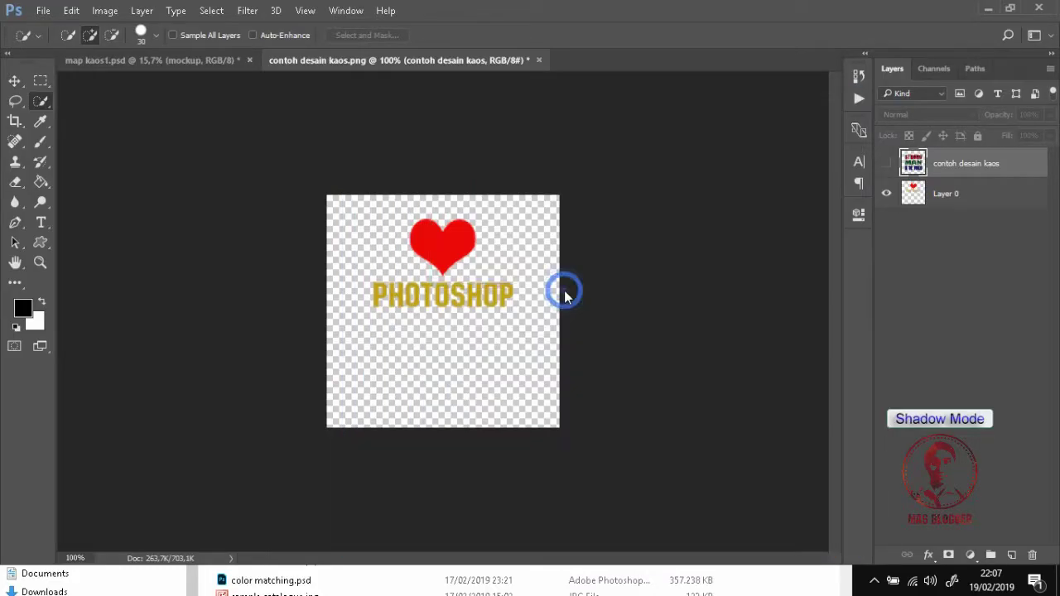
left_click(570, 175)
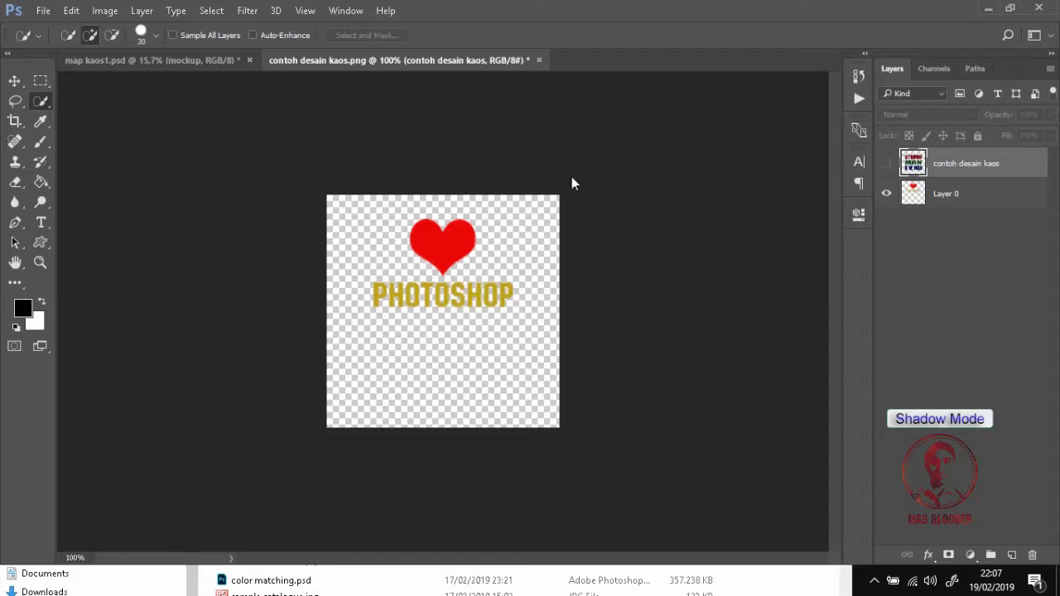
left_click(988, 199)
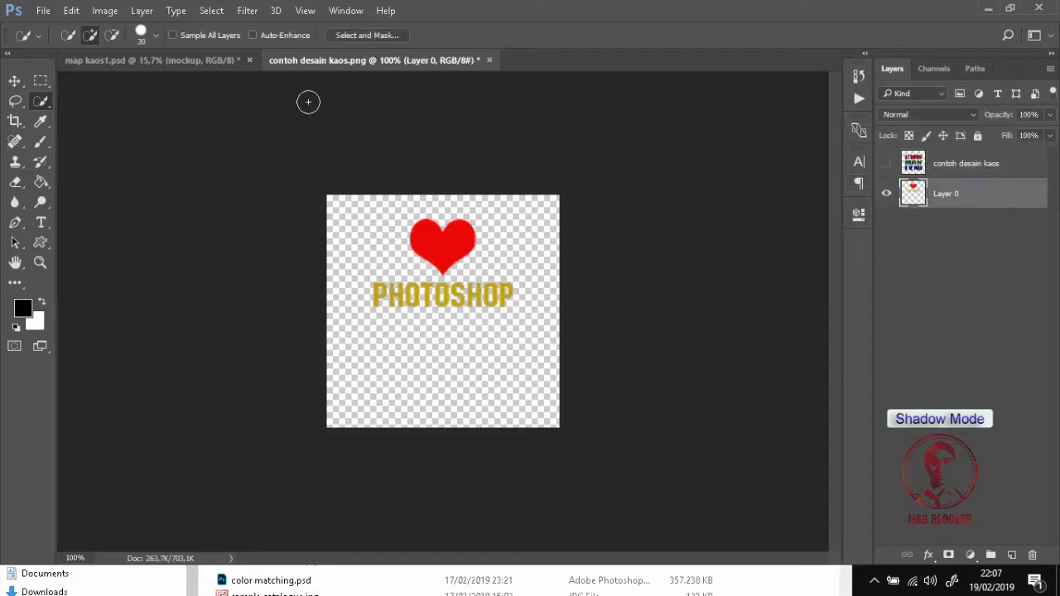
View map kaos1.psd to see the shirt now printed with the red heart PHOTOSHOP design
left_click(189, 61)
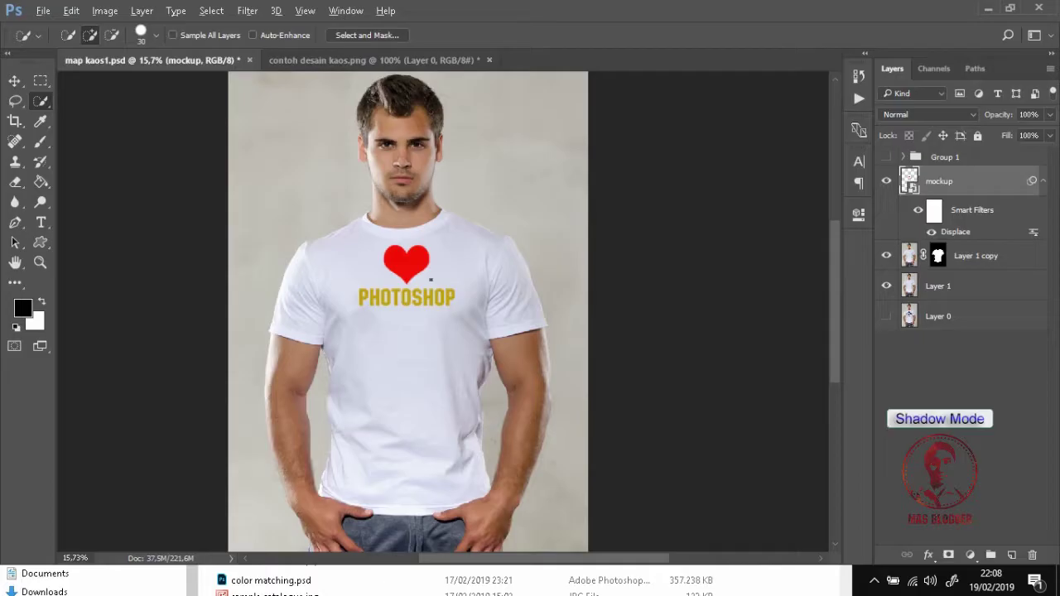
scroll(431, 280, "up", 2)
scroll(456, 277, "down", 1)
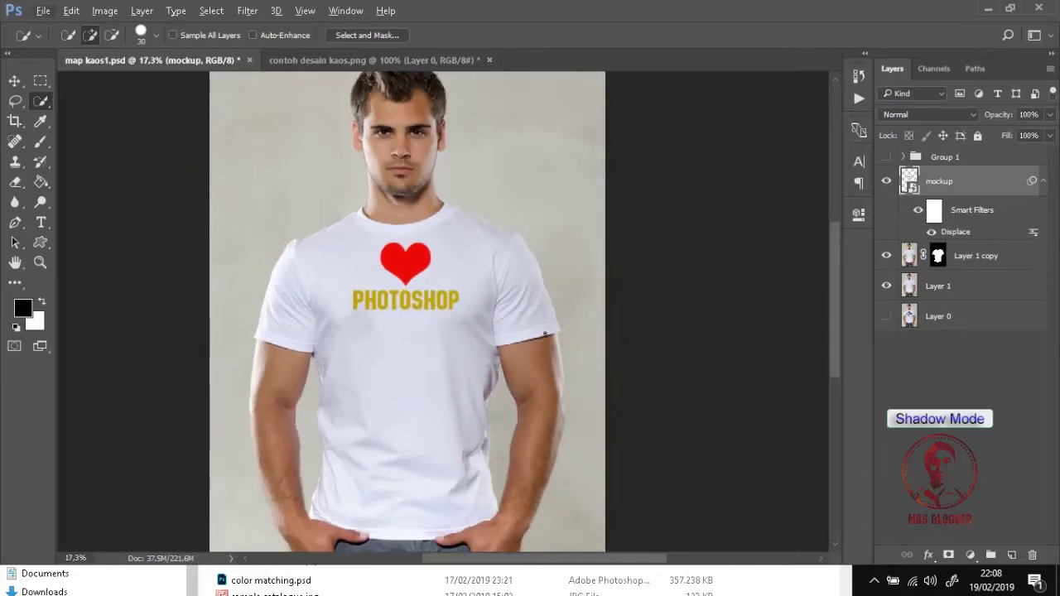